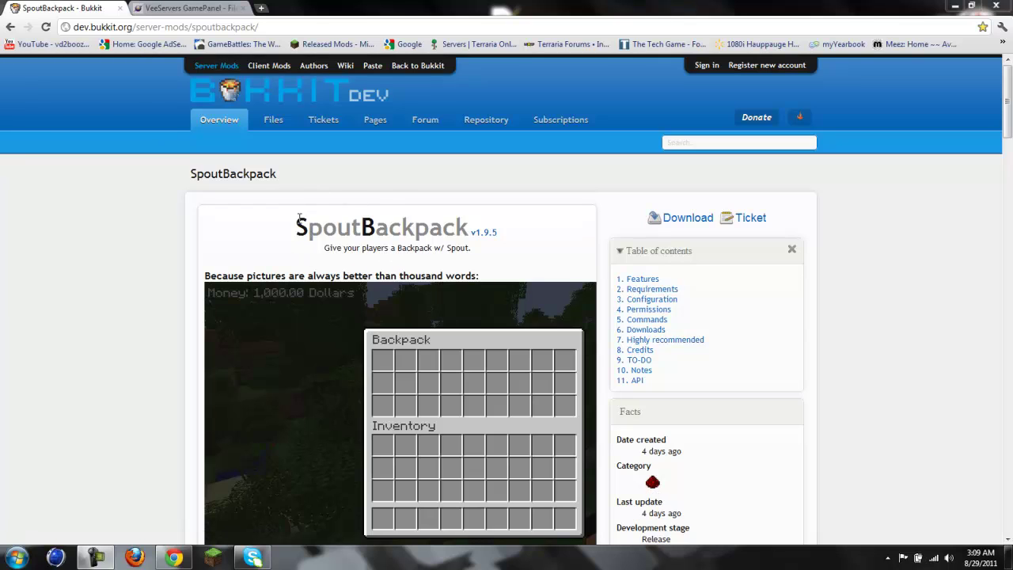
# Step: Examine the SpoutBackpack plugin page's screenshots, features, requirements, commands and download links
pyautogui.moveTo(296, 227); pyautogui.dragTo(466, 234)
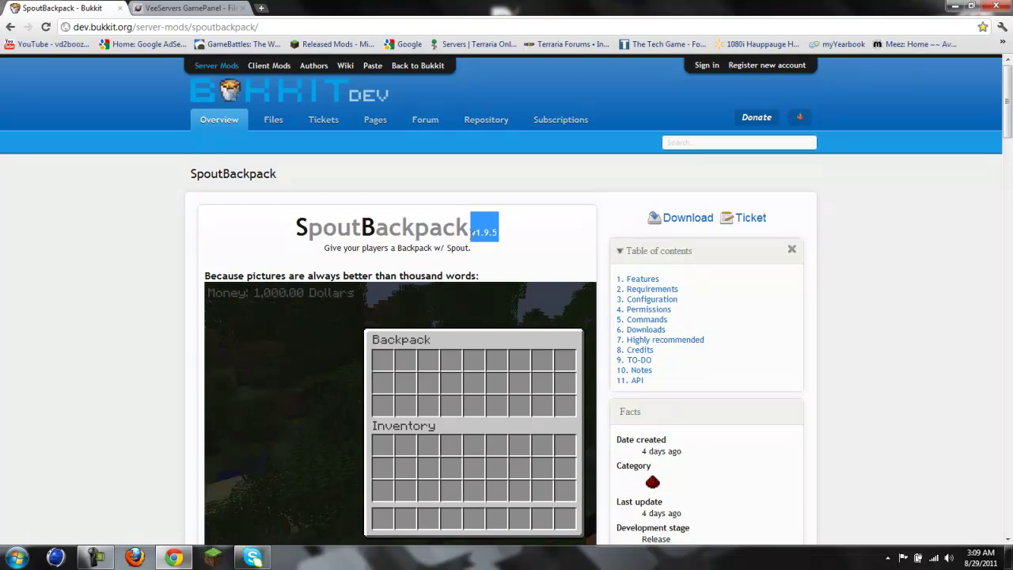
pyautogui.click(479, 254)
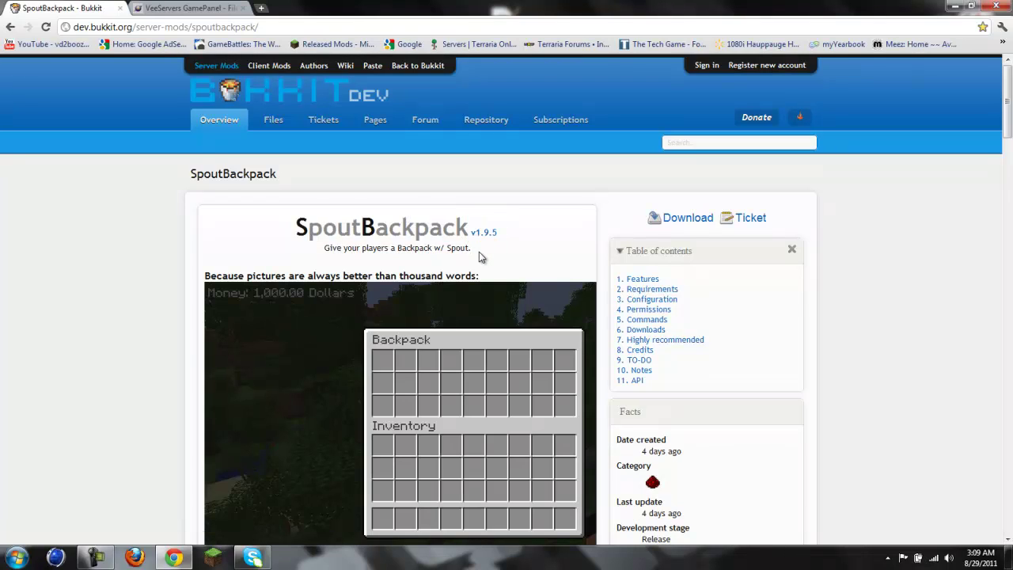
pyautogui.scroll(-3, 479, 253)
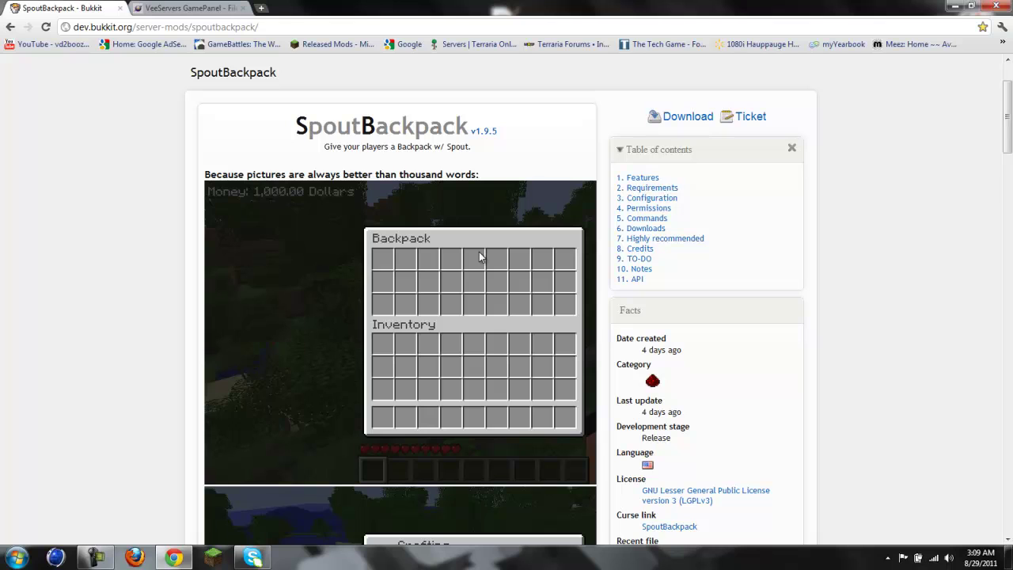
pyautogui.scroll(-5, 479, 256)
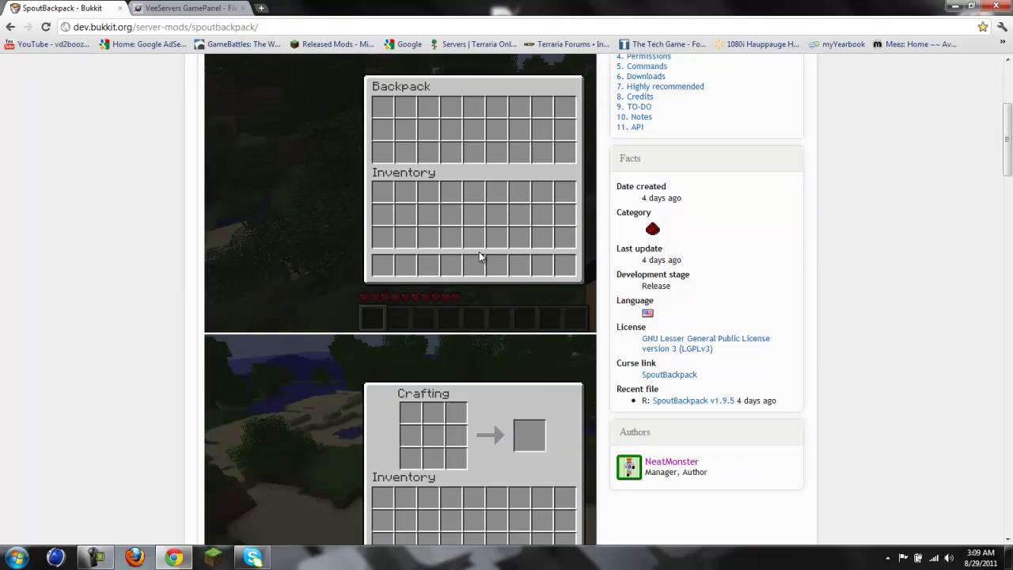
pyautogui.scroll(2, 478, 256)
pyautogui.scroll(3, 479, 256)
pyautogui.scroll(-12, 478, 255)
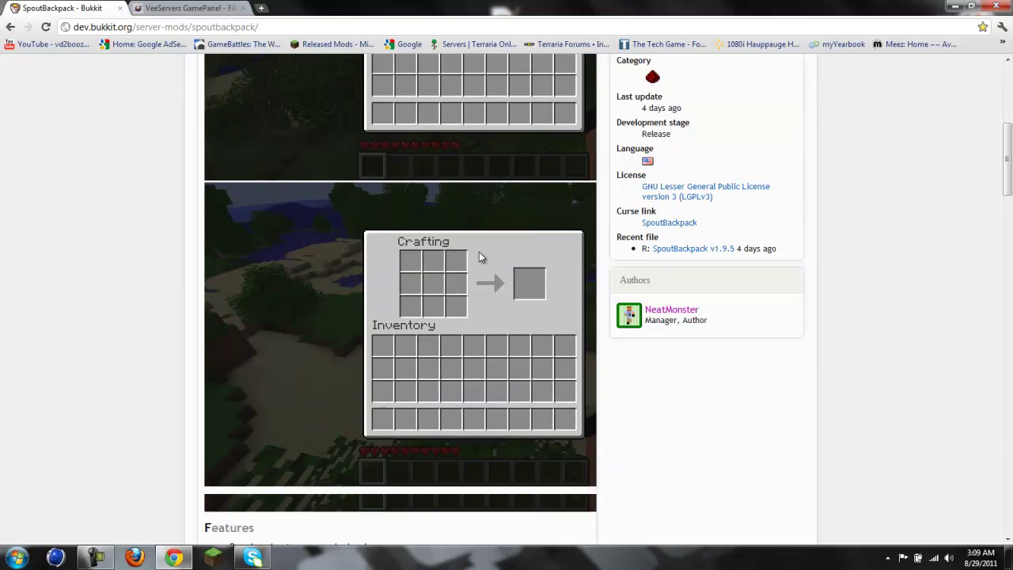
pyautogui.scroll(-8, 479, 252)
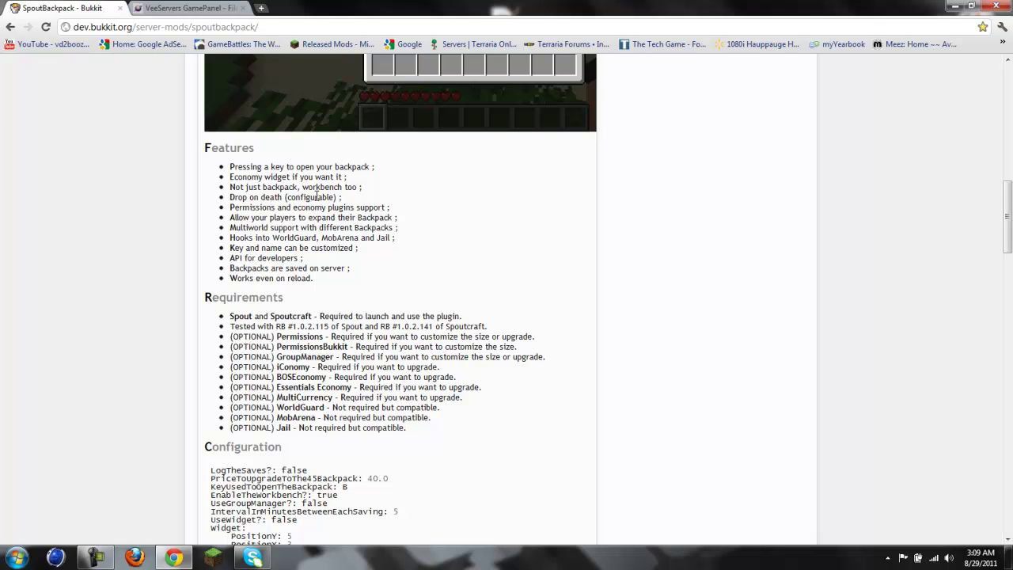
pyautogui.scroll(-1, 364, 313)
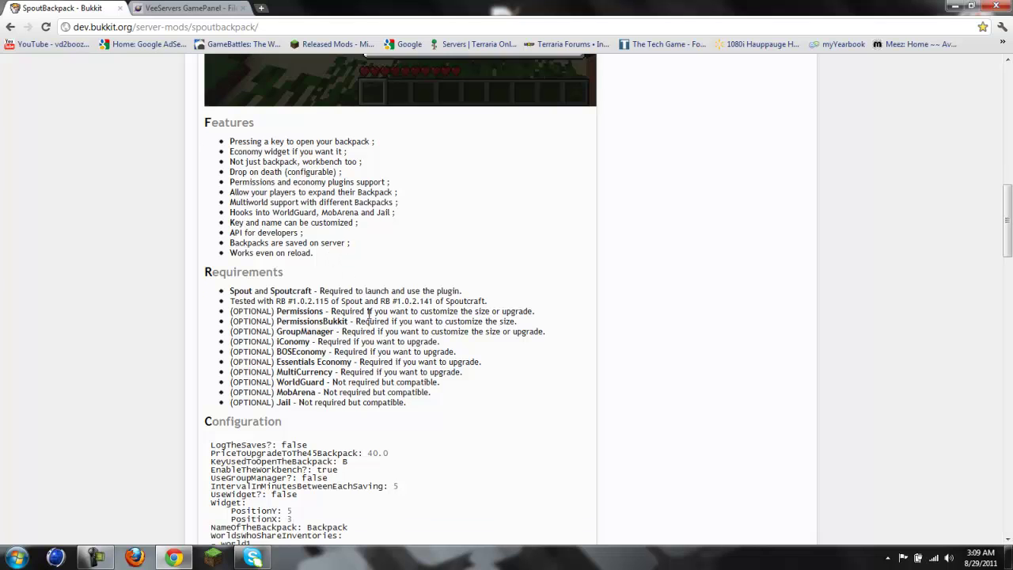
pyautogui.scroll(-10, 368, 314)
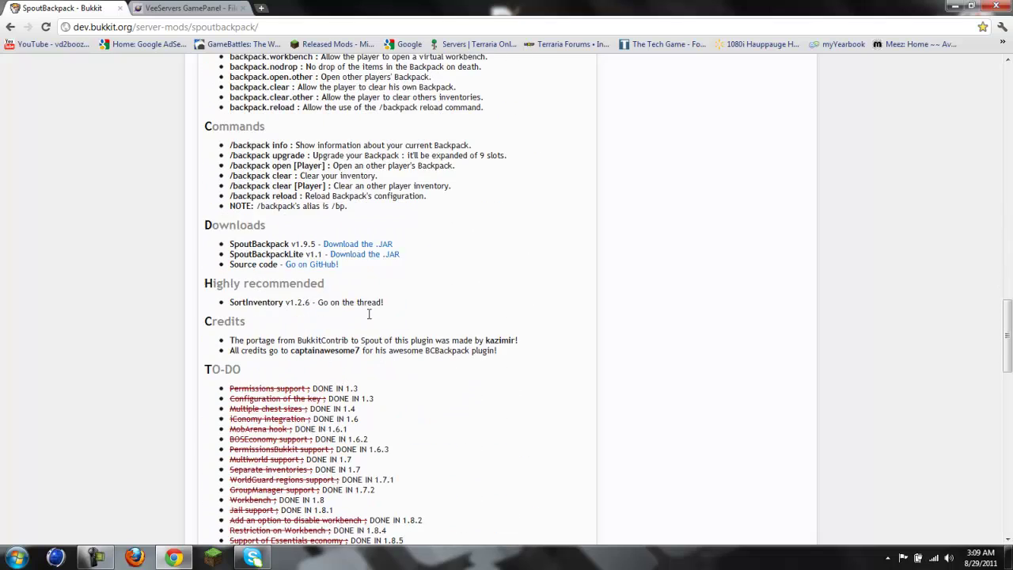
pyautogui.scroll(3, 368, 315)
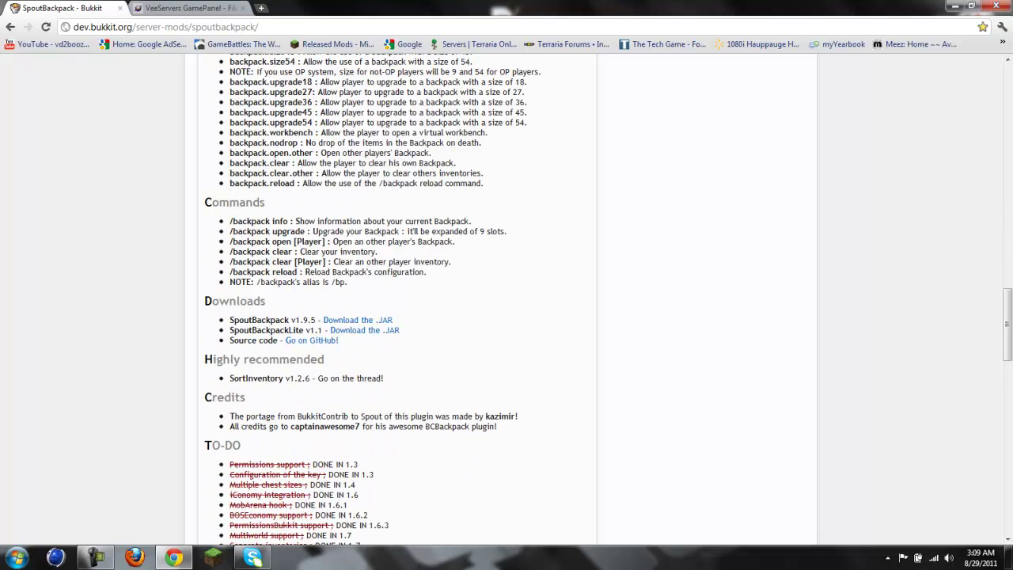
# Step: Switch to the VeeServers file manager and open the server's plugins folder
pyautogui.click(184, 8)
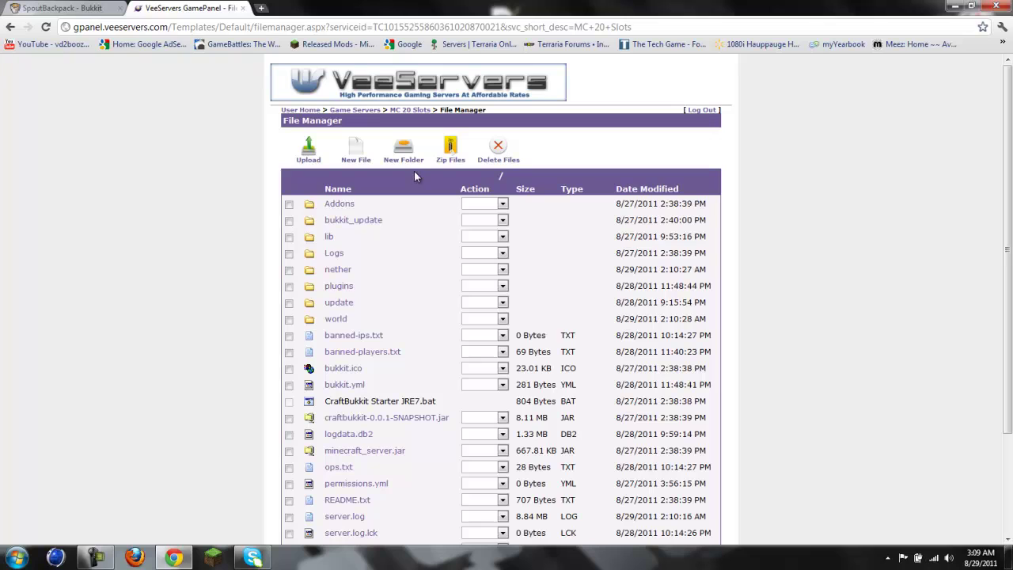
pyautogui.click(333, 289)
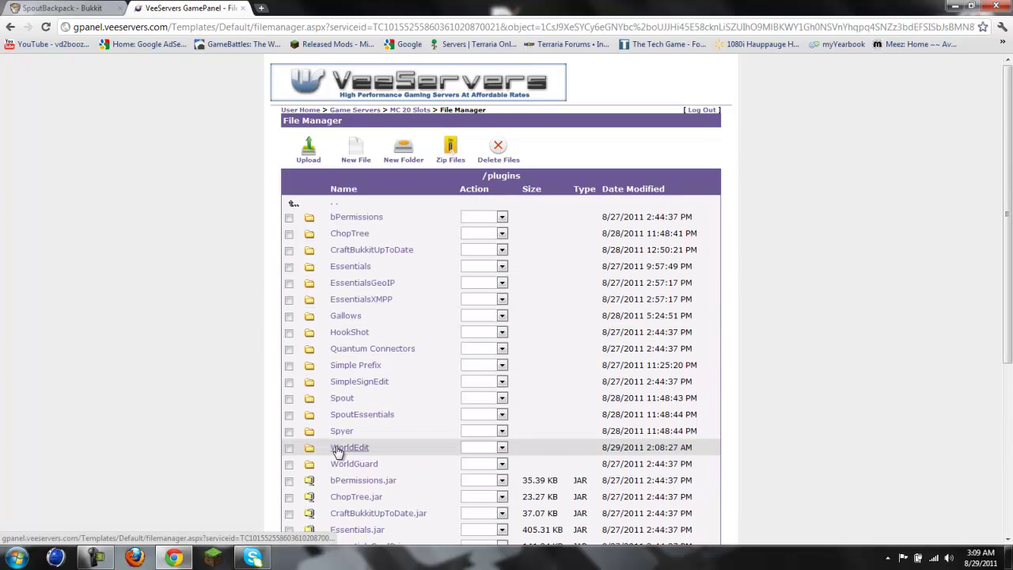
pyautogui.scroll(-2, 339, 452)
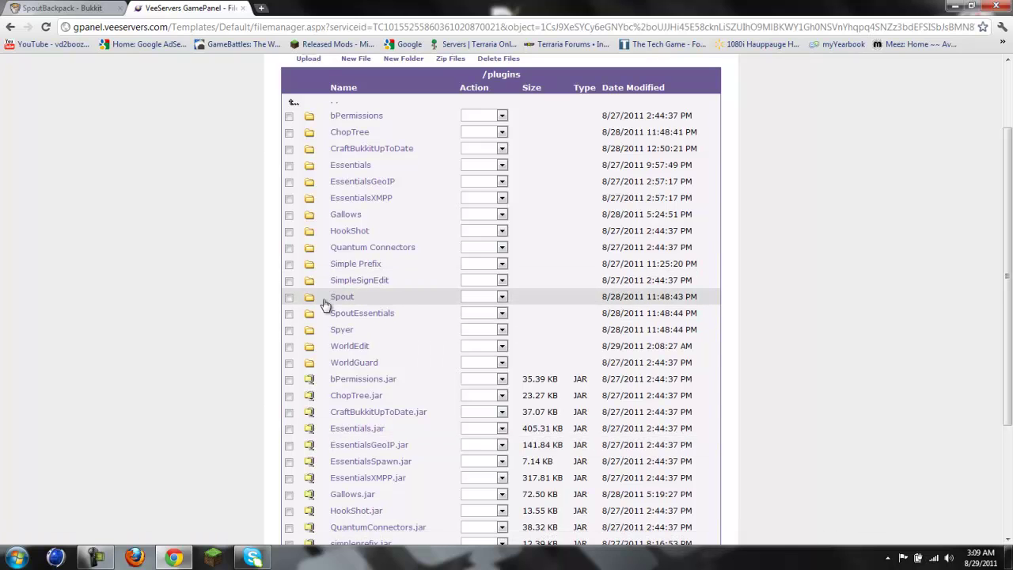
pyautogui.scroll(2, 325, 306)
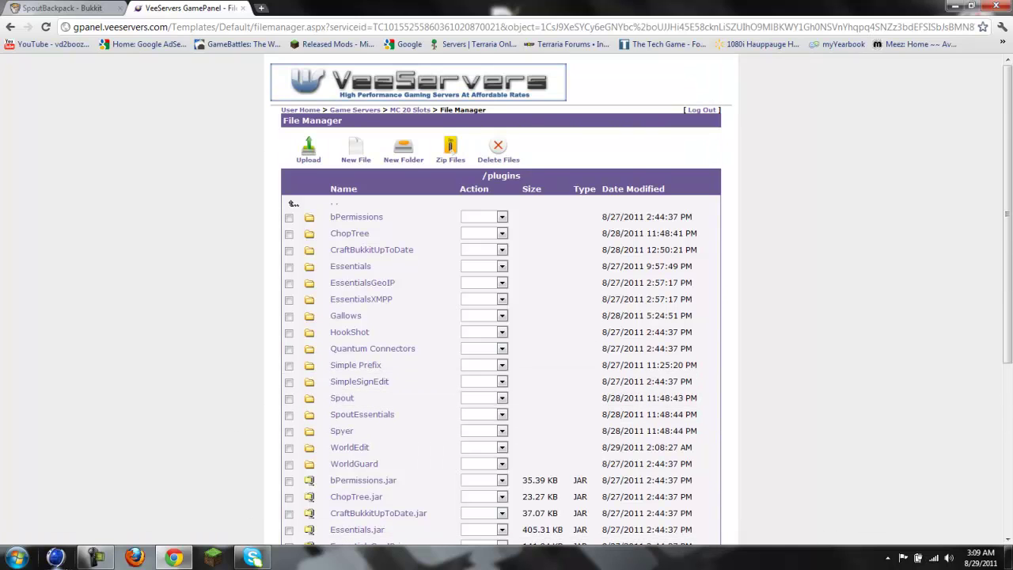
pyautogui.click(953, 8)
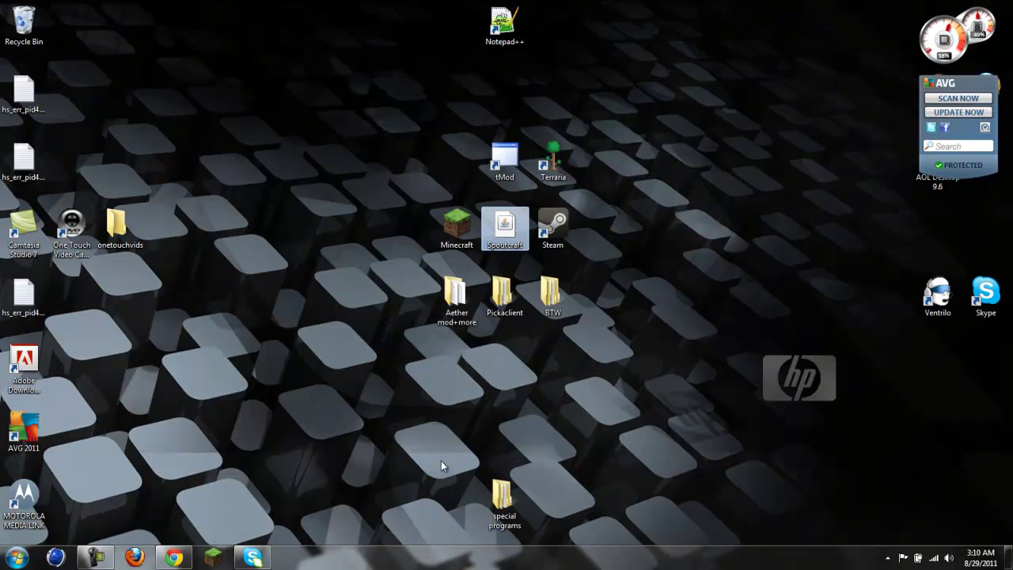
pyautogui.click(175, 558)
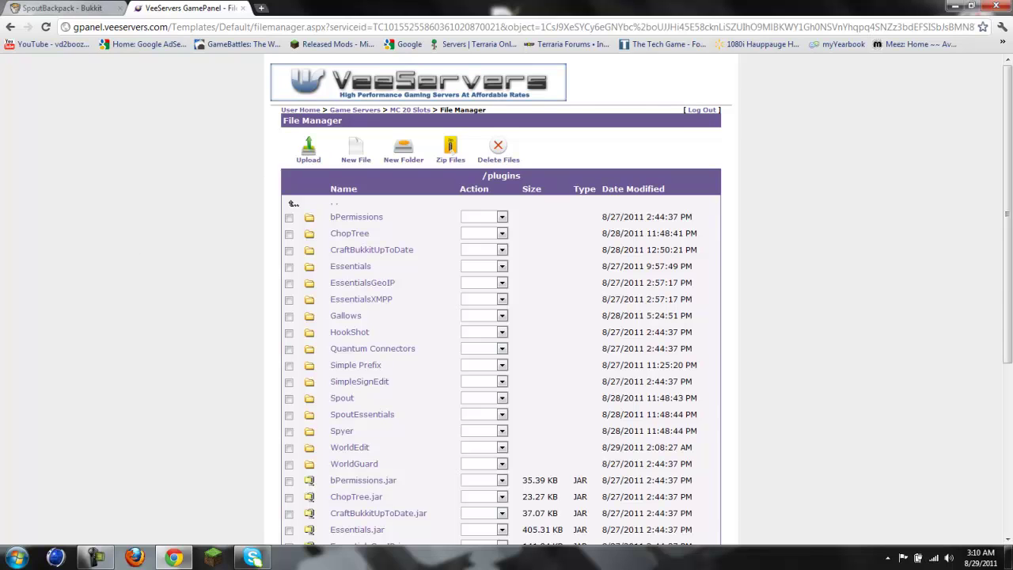
# Step: Download the SpoutBackpack v1.9.5 JAR from the plugin page and keep the file despite the safety prompt
pyautogui.click(71, 8)
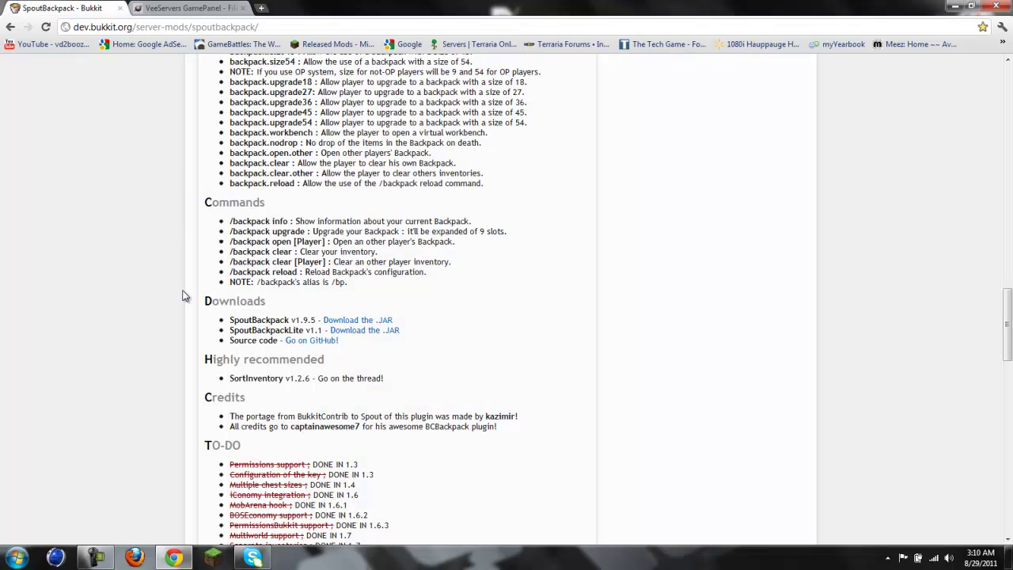
pyautogui.click(388, 320)
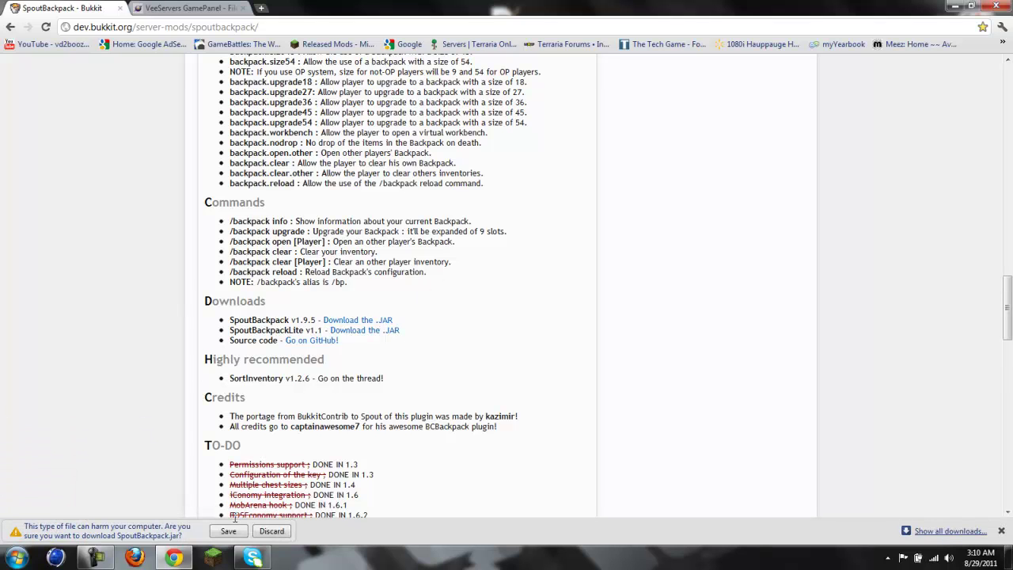
pyautogui.click(228, 531)
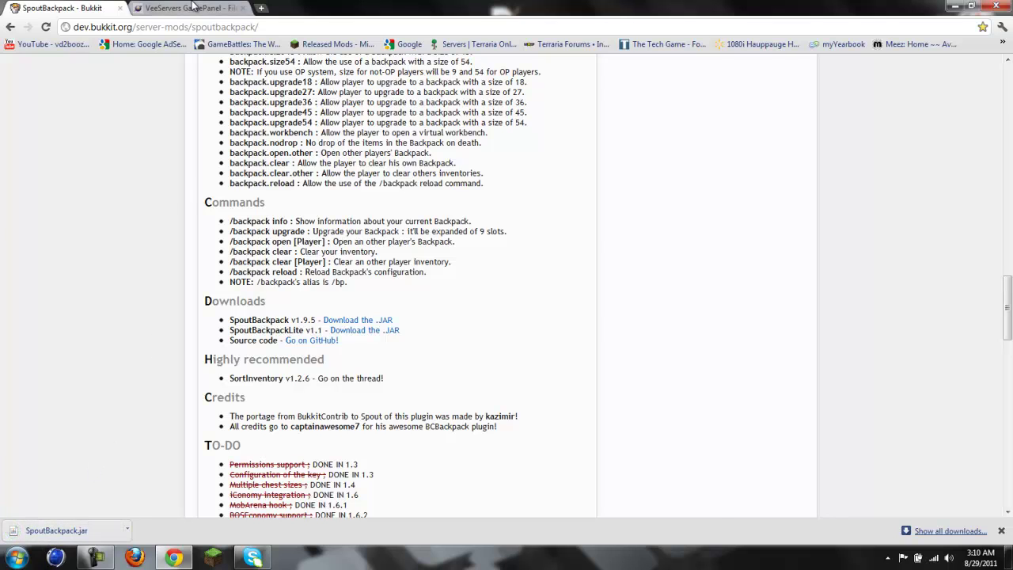
# Step: Upload SpoutBackpack.jar from the Downloads folder to the server's plugins folder in the VeeServers file manager
pyautogui.click(194, 8)
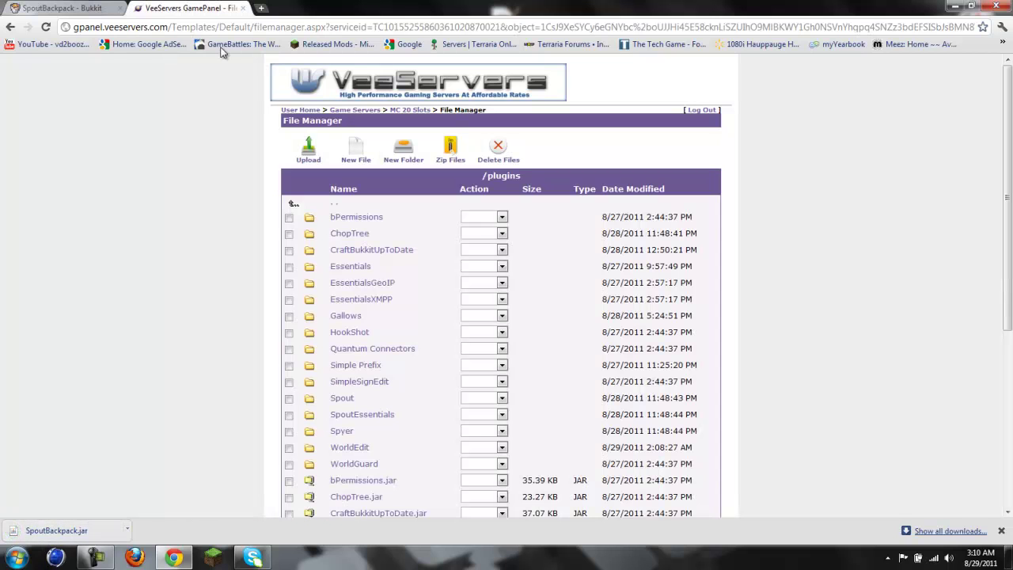
pyautogui.click(308, 159)
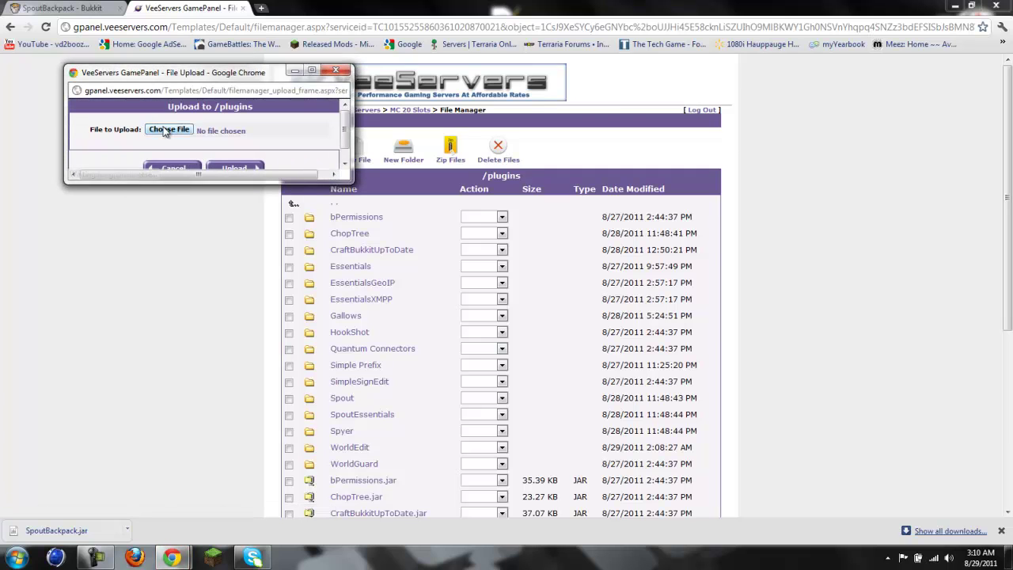
pyautogui.click(167, 130)
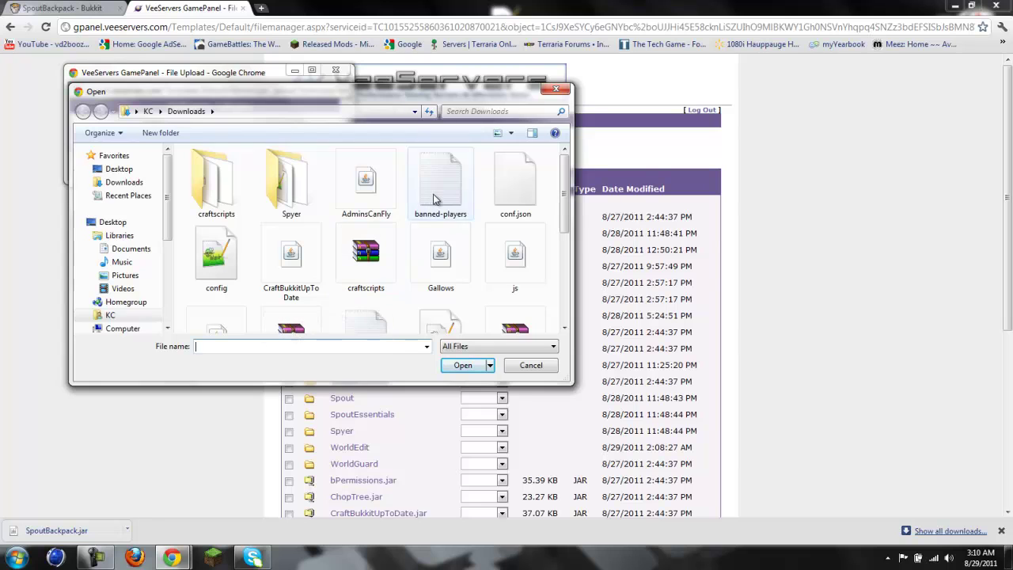
pyautogui.moveTo(566, 223); pyautogui.dragTo(566, 286)
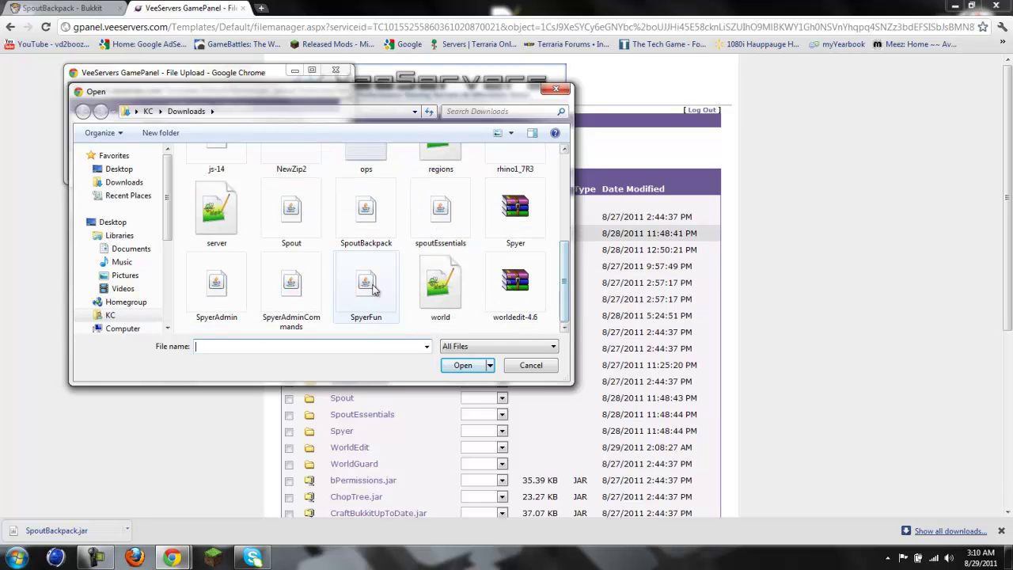
pyautogui.click(386, 230)
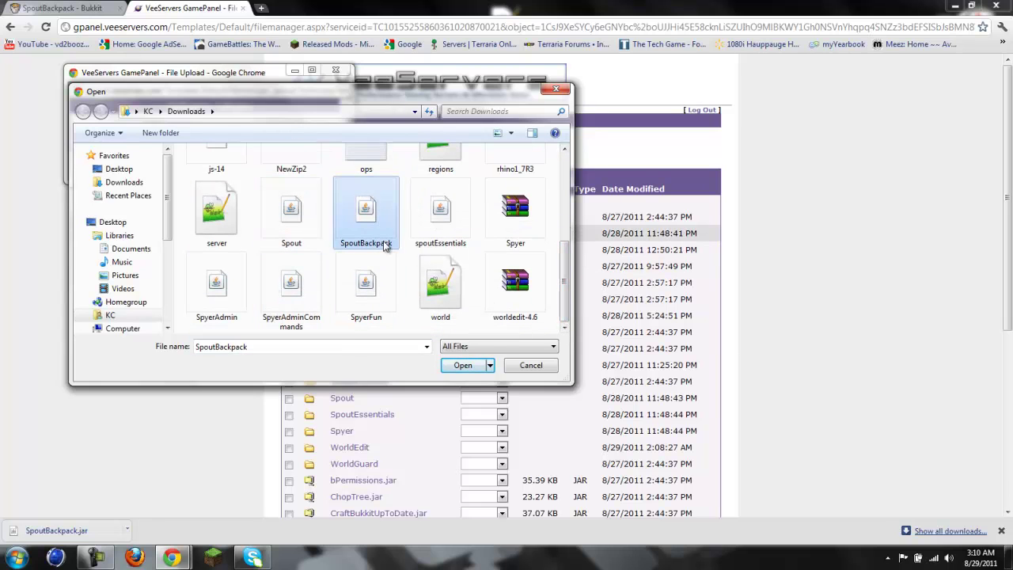
pyautogui.click(459, 371)
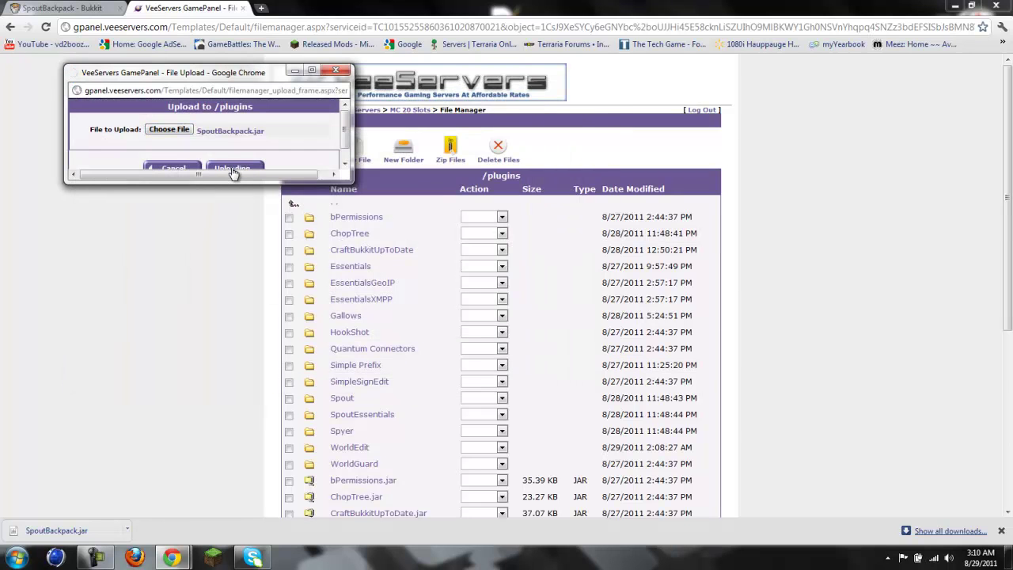
pyautogui.click(233, 170)
pyautogui.click(203, 166)
pyautogui.click(128, 530)
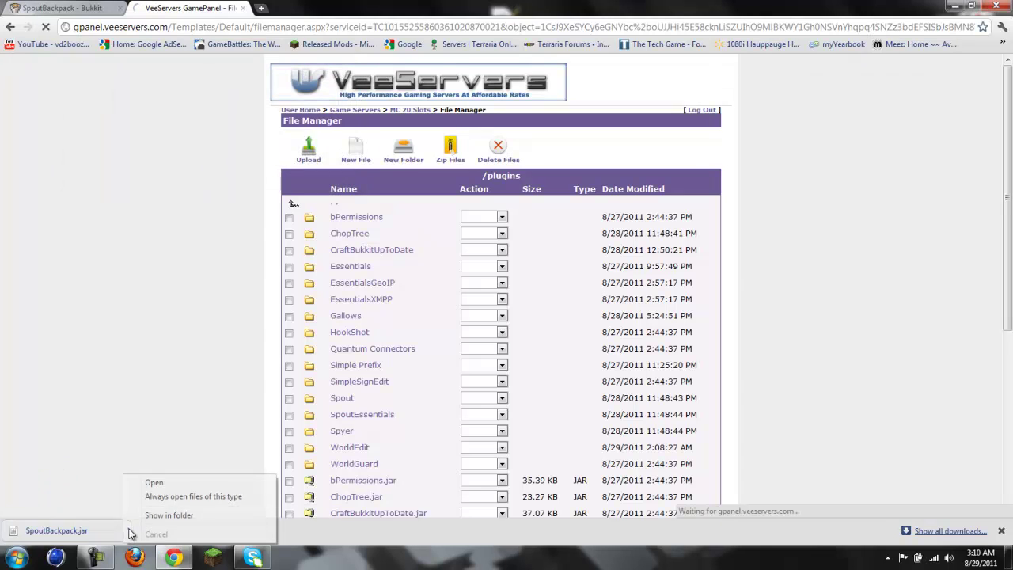
pyautogui.click(190, 499)
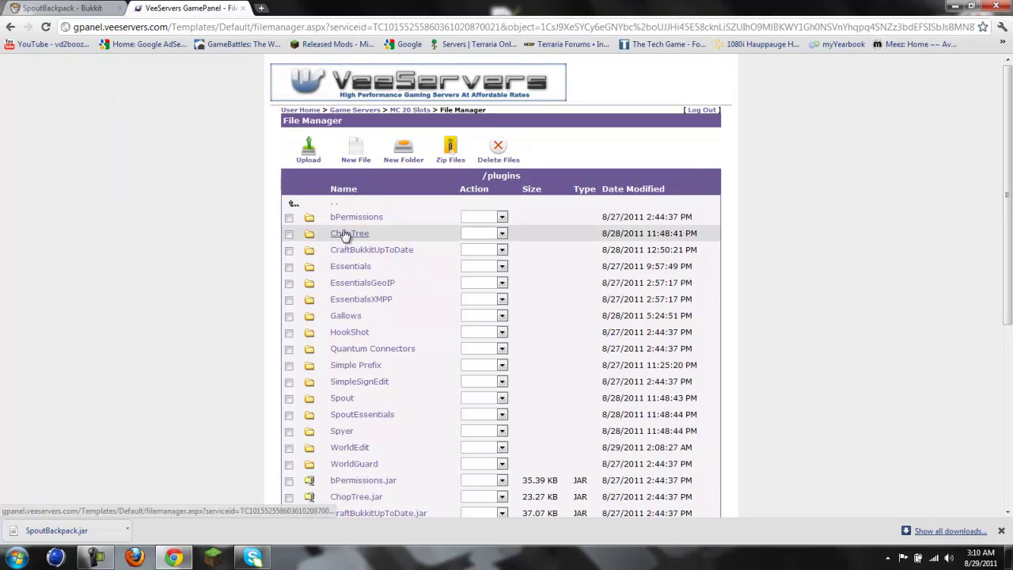
# Step: Review the permissions, requirements and configuration sections on the SpoutBackpack plugin page
pyautogui.click(67, 8)
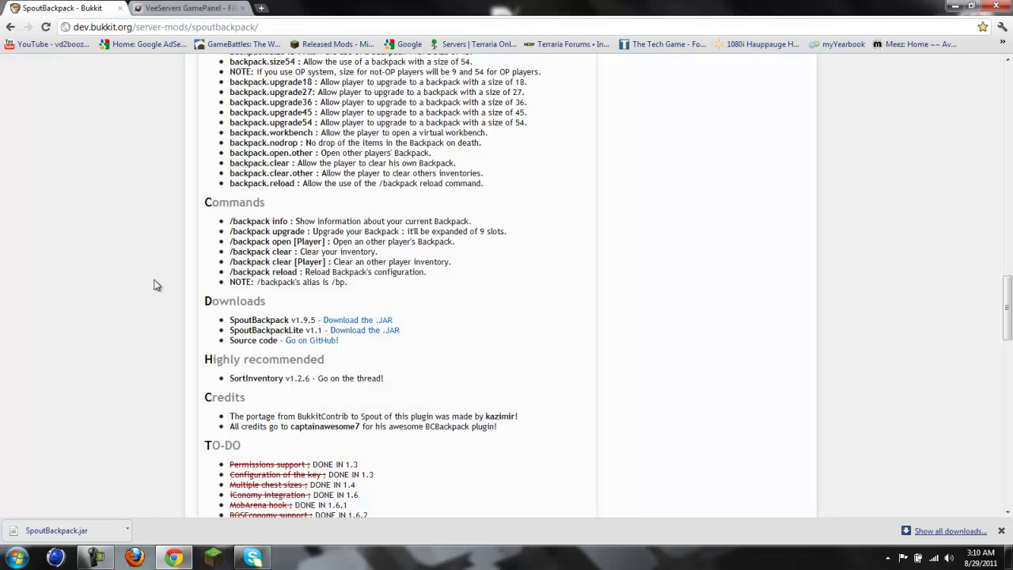
pyautogui.scroll(2, 156, 285)
pyautogui.scroll(8, 155, 284)
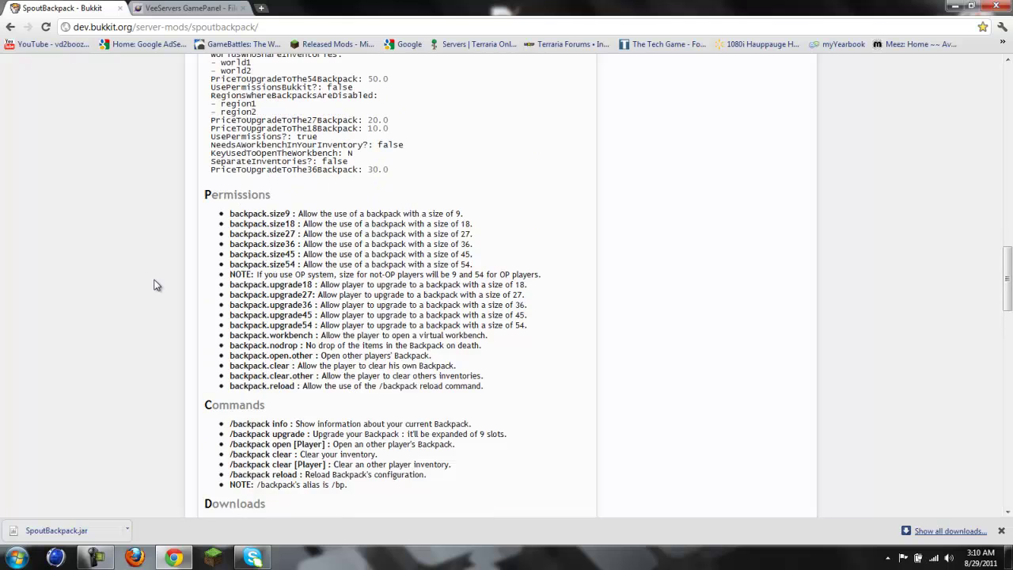
pyautogui.scroll(8, 156, 284)
pyautogui.scroll(-1, 156, 284)
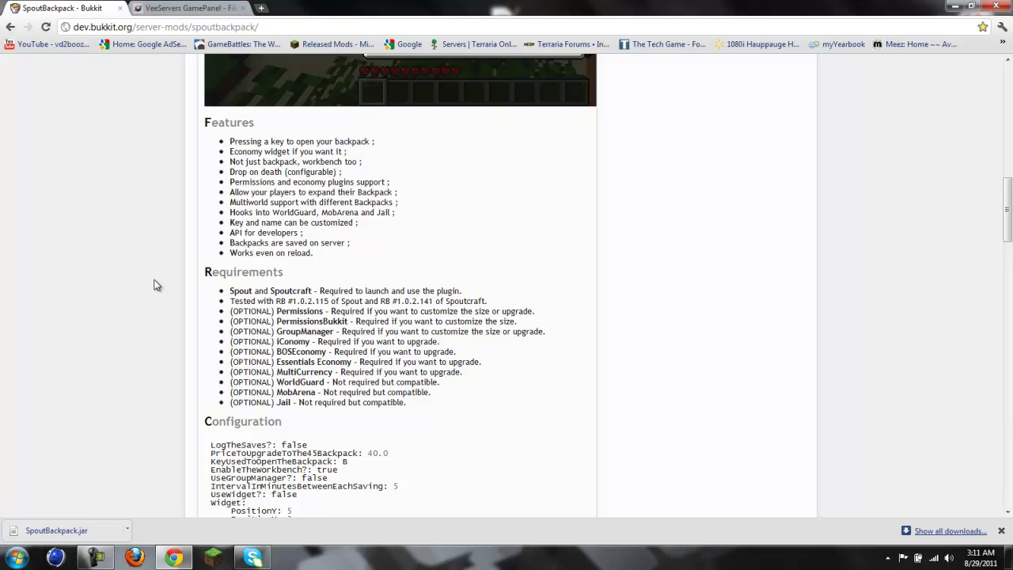
pyautogui.scroll(-5, 156, 285)
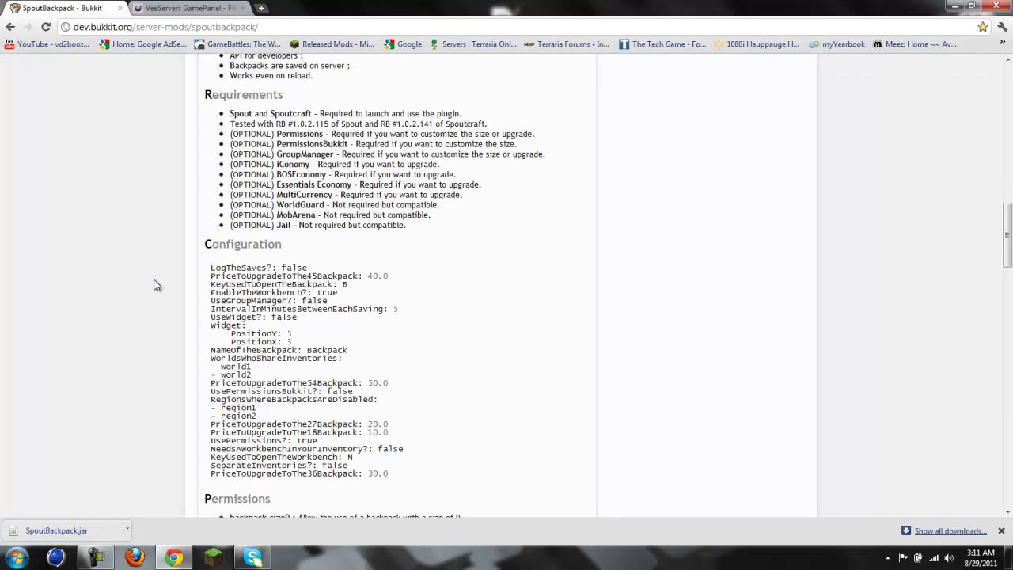
# Step: Open the world YML file from the Downloads folder for editing, and minimise the folder window
pyautogui.click(11, 556)
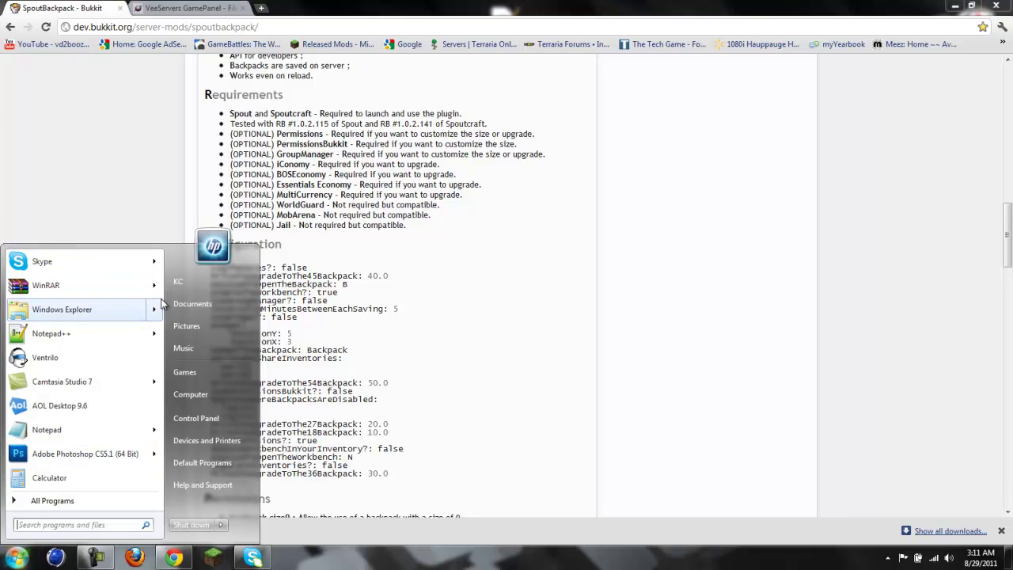
pyautogui.moveTo(153, 312)
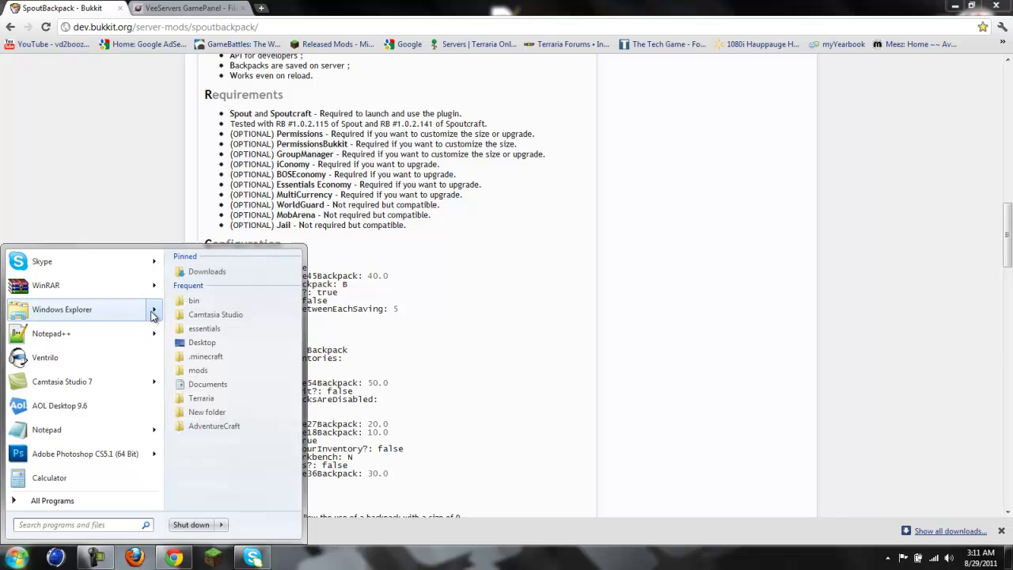
pyautogui.click(230, 270)
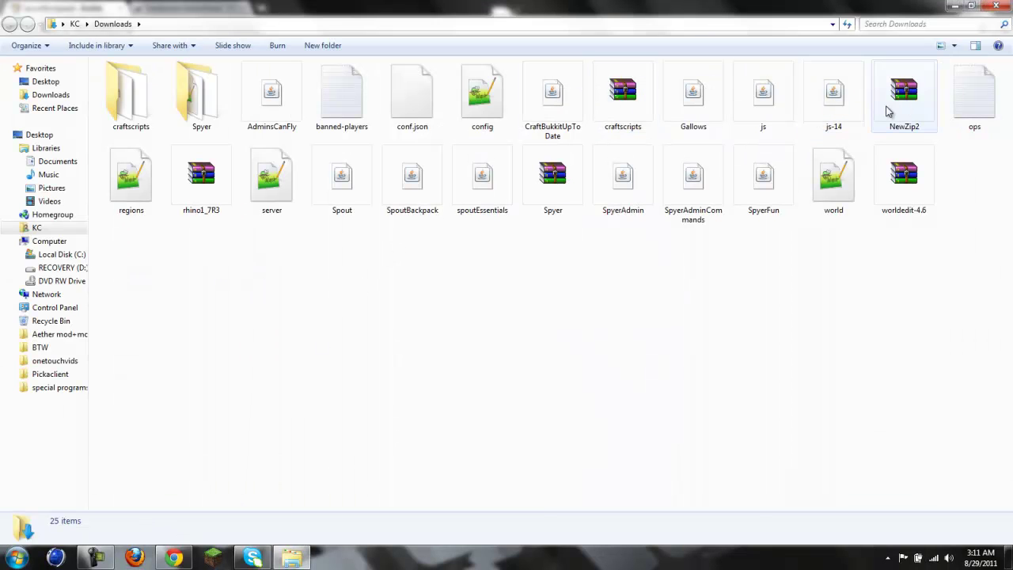
pyautogui.doubleClick(834, 178)
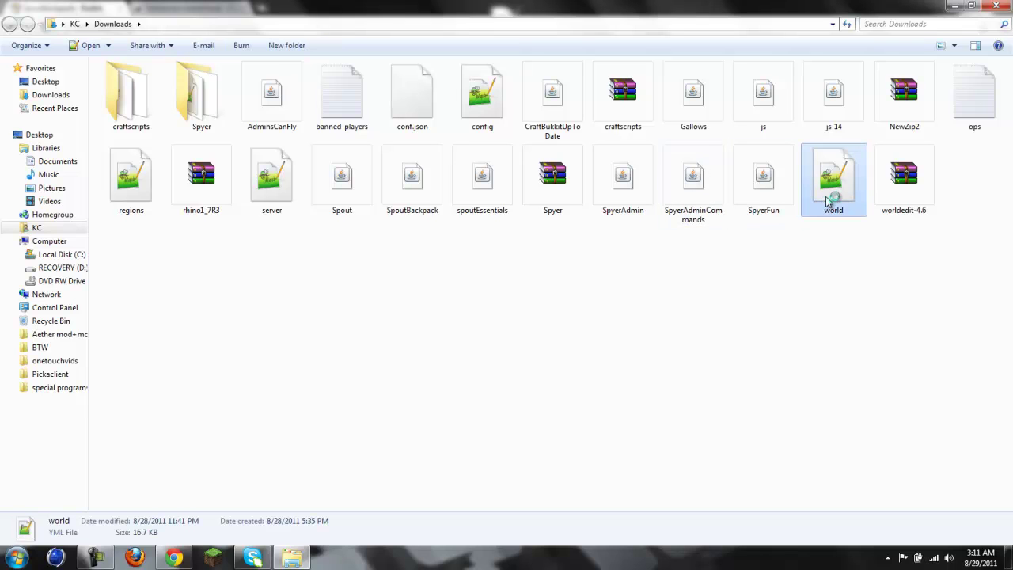
pyautogui.click(957, 6)
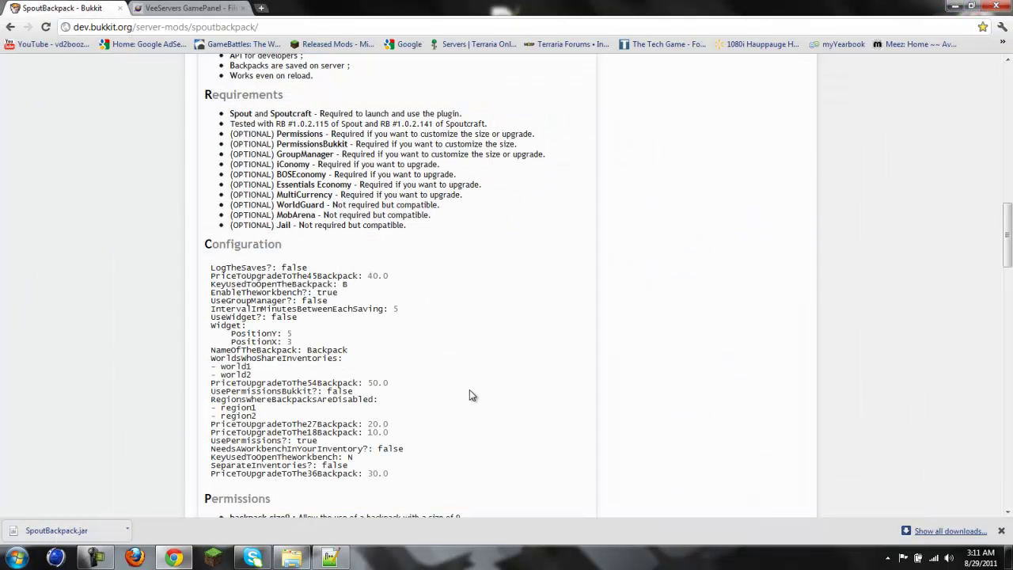
# Step: Switch to the world.yml file in Notepad++ and start a new list entry after gallows.hang at the end of the Owner group
pyautogui.click(330, 557)
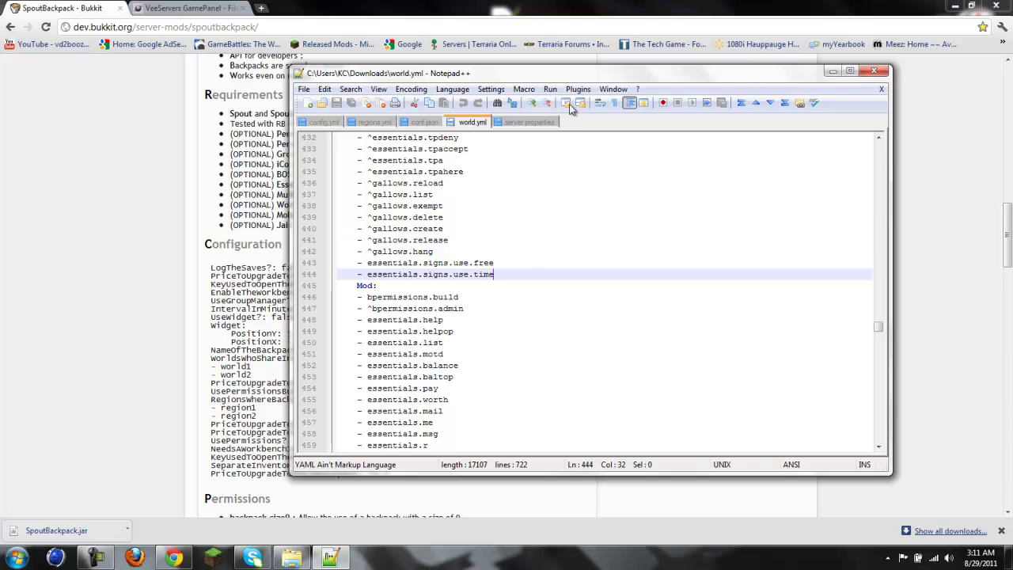
pyautogui.moveTo(621, 77); pyautogui.dragTo(629, 30)
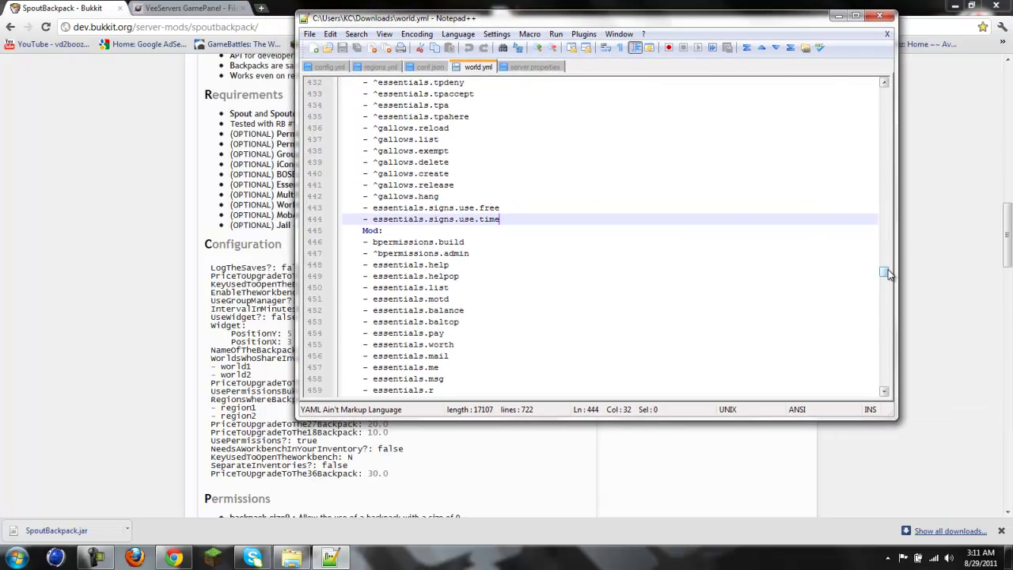
pyautogui.moveTo(885, 270)
pyautogui.mouseDown()
pyautogui.moveTo(885, 333)
pyautogui.moveTo(885, 271)
pyautogui.mouseUp()
pyautogui.click(881, 380)
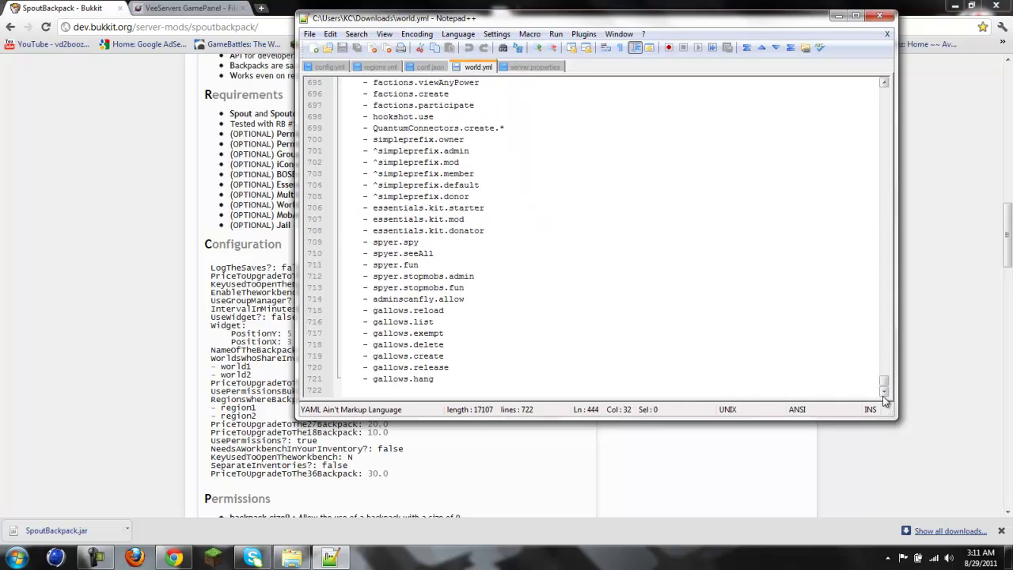
pyautogui.click(561, 388)
pyautogui.press('Return')
pyautogui.press('Up')
pyautogui.press('Tab')
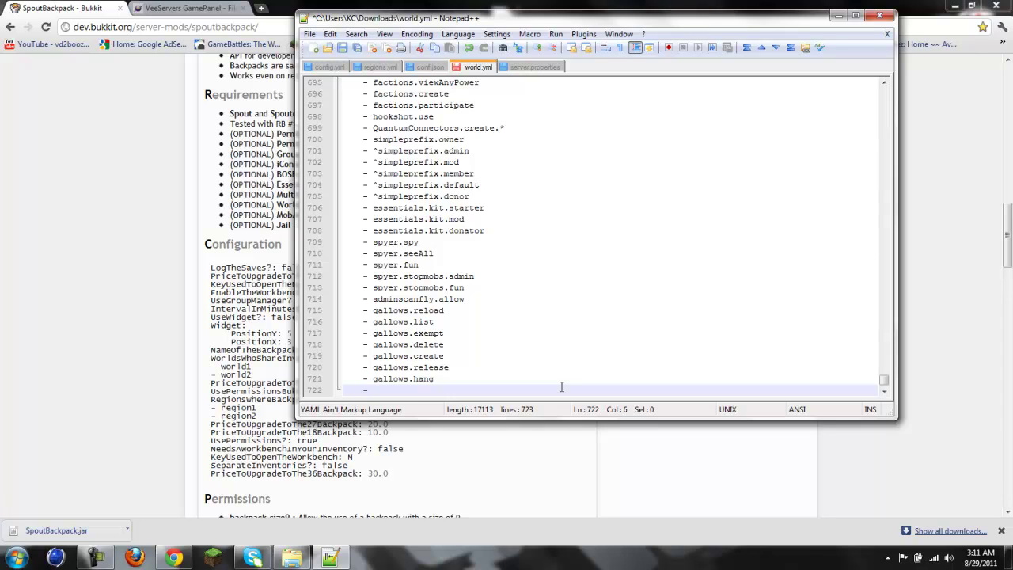
pyautogui.write('-')
# Step: Copy backpack.reload, backpack.clear.other, backpack.clear, backpack.open.other, backpack.nodrop, backpack.workbench and backpack.size54 from the plugin page into the Owner group's list
pyautogui.click(196, 354)
pyautogui.scroll(2, 196, 354)
pyautogui.scroll(-5, 195, 354)
pyautogui.scroll(-1, 195, 354)
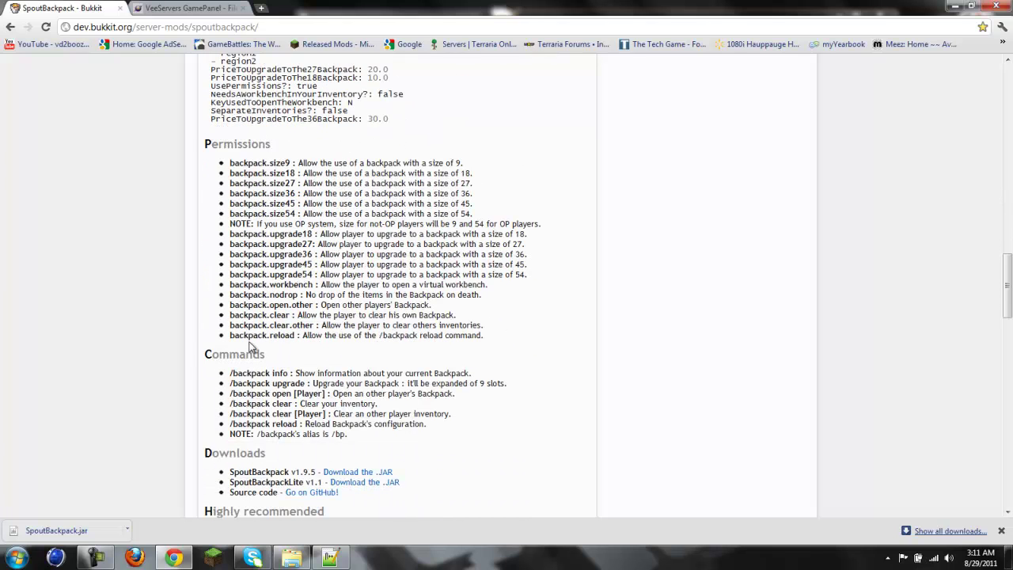
pyautogui.moveTo(296, 386); pyautogui.dragTo(230, 388)
pyautogui.hotkey('ctrl', 'c')
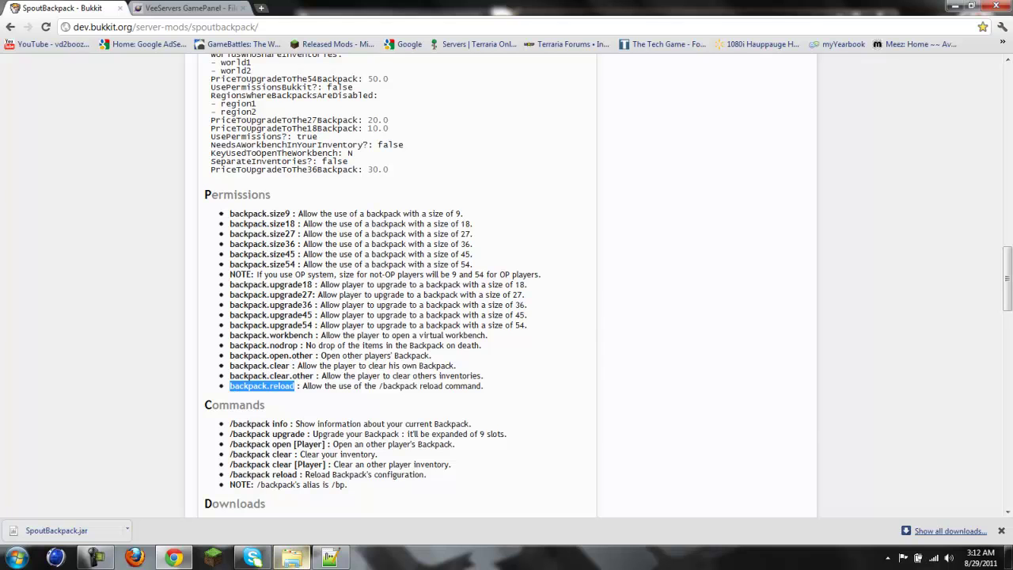
pyautogui.click(330, 557)
pyautogui.hotkey('ctrl', 'v')
pyautogui.press('Return')
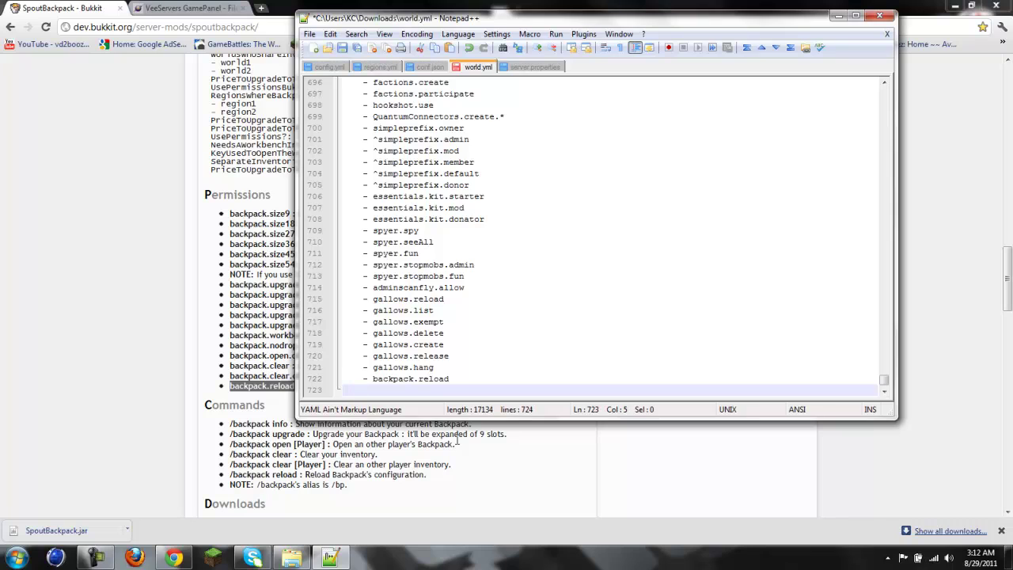
pyautogui.write('-')
pyautogui.click(284, 345)
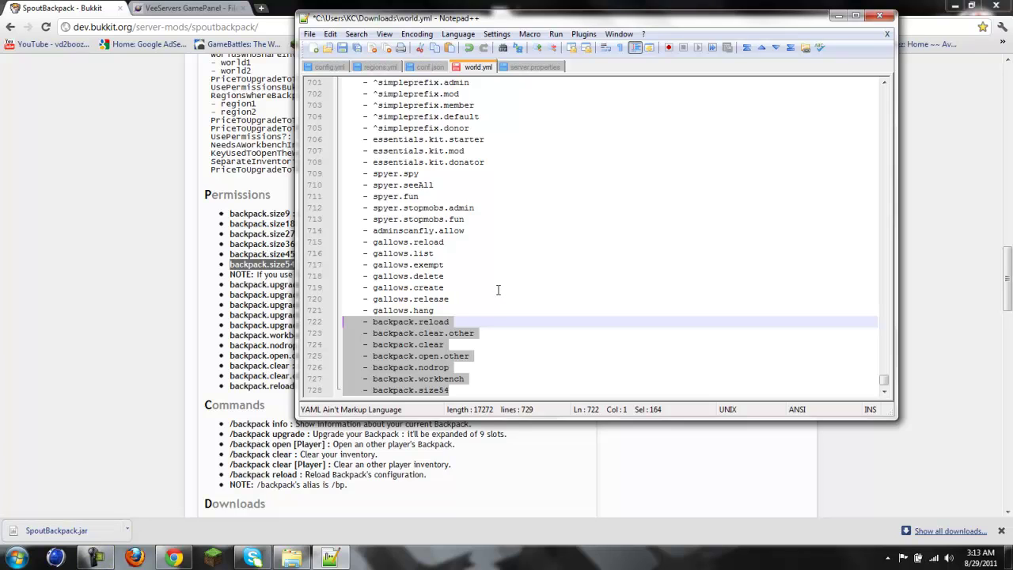
# Step: Insert the seven backpack permissions, from backpack.reload to backpack.size54, at the end of the Admin group, just above the Owner heading
pyautogui.press('Up')
pyautogui.press('Up')
pyautogui.press('Up')
pyautogui.press('Up')
pyautogui.press('Up')
pyautogui.press('Up')
pyautogui.press('Up')
pyautogui.press('Up')
pyautogui.press('Up')
pyautogui.press('Up')
pyautogui.press('Up')
pyautogui.press('Up')
pyautogui.press('Up')
pyautogui.press('Up')
pyautogui.press('Up')
pyautogui.press('Up')
pyautogui.press('Up')
pyautogui.press('Up')
pyautogui.press('Up')
pyautogui.press('Up')
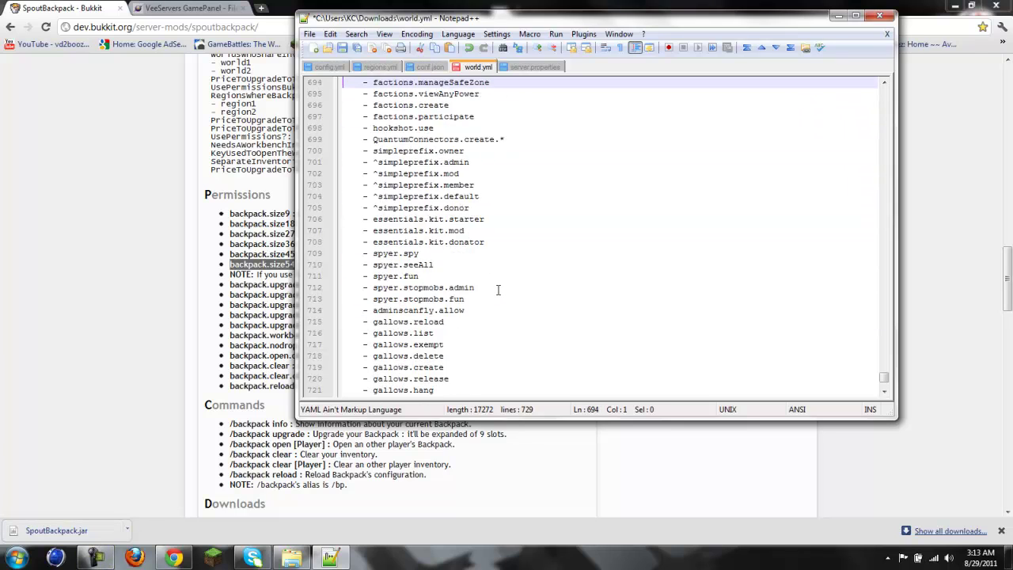
pyautogui.press('Up')
pyautogui.press('Up')
pyautogui.press('Up')
pyautogui.press('Up')
pyautogui.press('Up')
pyautogui.press('Up')
pyautogui.press('Up')
pyautogui.press('Up')
pyautogui.press('Up')
pyautogui.press('Up')
pyautogui.press('Up')
pyautogui.press('Up')
pyautogui.press('Up')
pyautogui.press('Up')
pyautogui.press('Up')
pyautogui.press('Up')
pyautogui.press('Up')
pyautogui.press('Up')
pyautogui.press('Up')
pyautogui.press('Up')
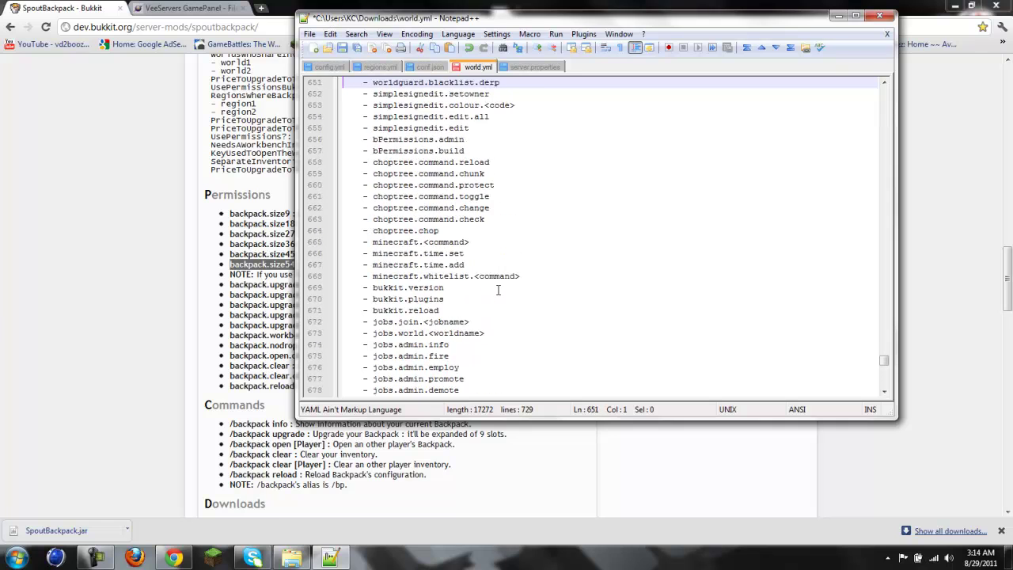
pyautogui.scroll(4, 498, 290)
pyautogui.press('Up')
pyautogui.press('Up')
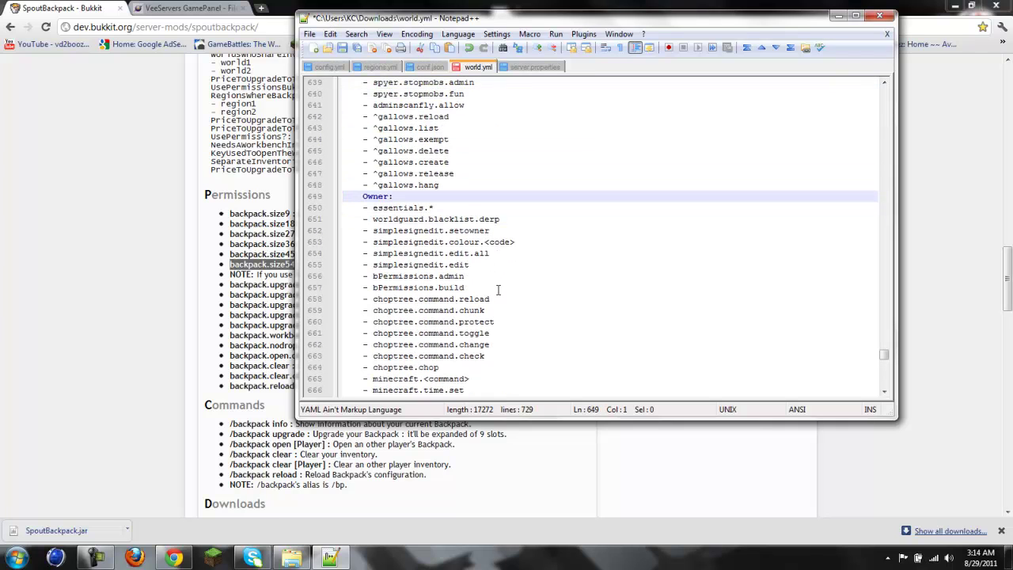
pyautogui.press('Return')
pyautogui.press('Up')
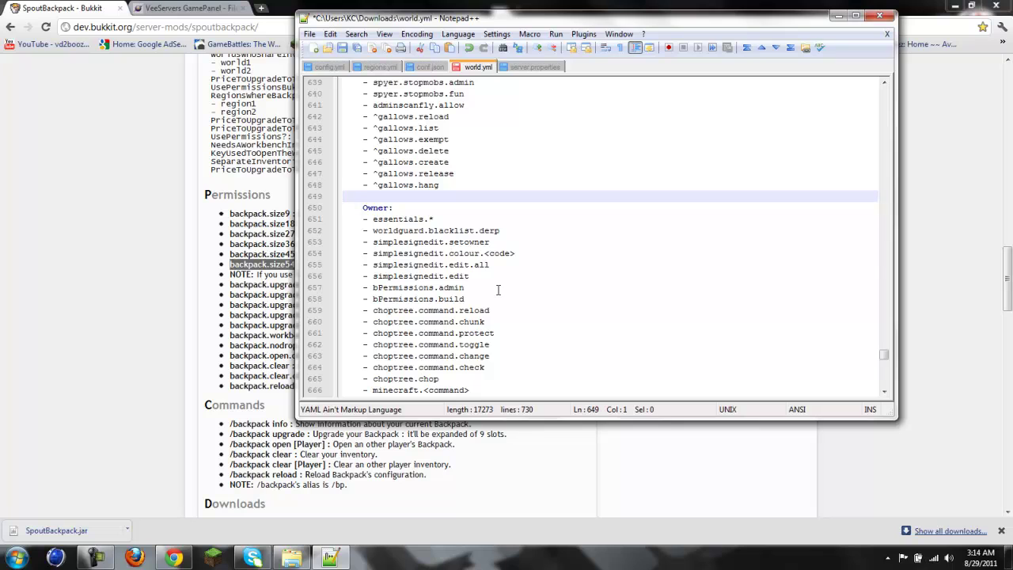
pyautogui.write('- backpack.reload     - backpack.clear.other     - backpack.clear     - backpack.open.other     - backpack.nodrop     - backpack.workbench     - backpack.size54')
# Step: Insert the same seven backpack permissions after ^gallows.hang in the group directly above the Admin heading
pyautogui.press('Up')
pyautogui.press('Up')
pyautogui.press('Up')
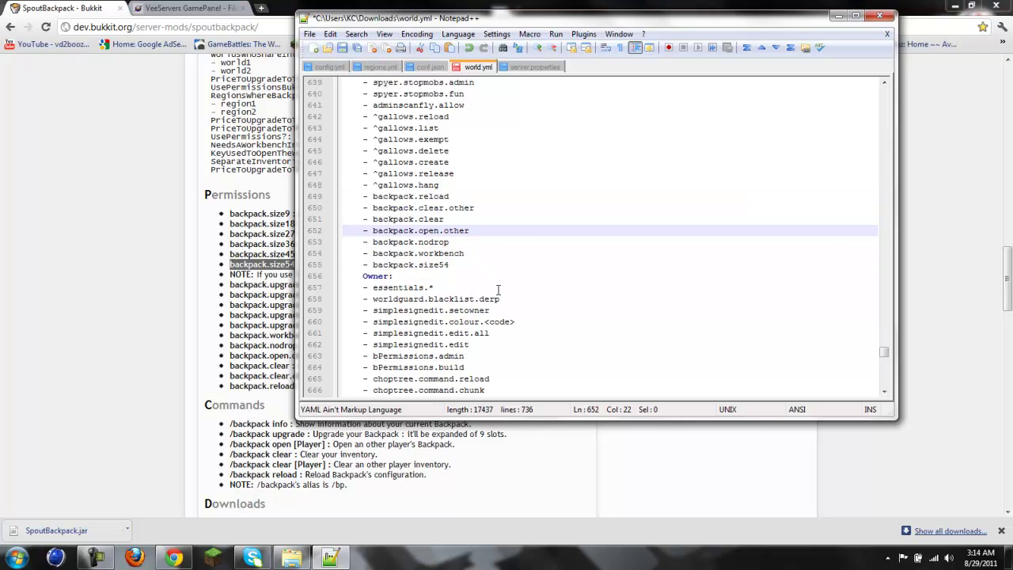
pyautogui.press('Up')
pyautogui.press('Up')
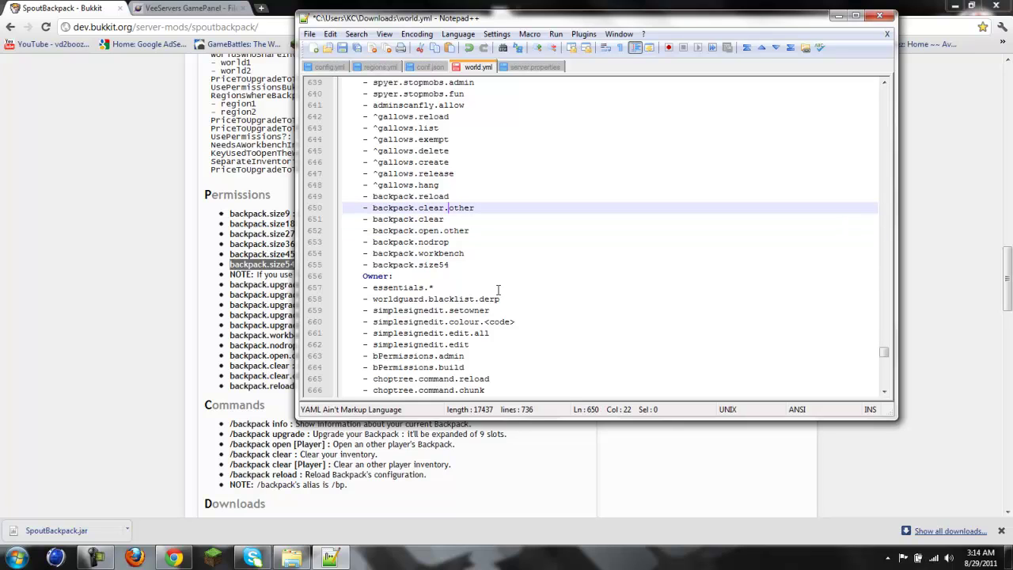
pyautogui.press('Up')
pyautogui.press('Up')
pyautogui.press('Up')
pyautogui.press('Up')
pyautogui.press('Up')
pyautogui.press('Up')
pyautogui.press('Up')
pyautogui.press('Up')
pyautogui.press('Up')
pyautogui.press('Up')
pyautogui.press('Up')
pyautogui.press('Up')
pyautogui.press('Up')
pyautogui.press('Up')
pyautogui.press('Up')
pyautogui.press('Up')
pyautogui.press('Up')
pyautogui.press('Up')
pyautogui.press('Up')
pyautogui.press('Up')
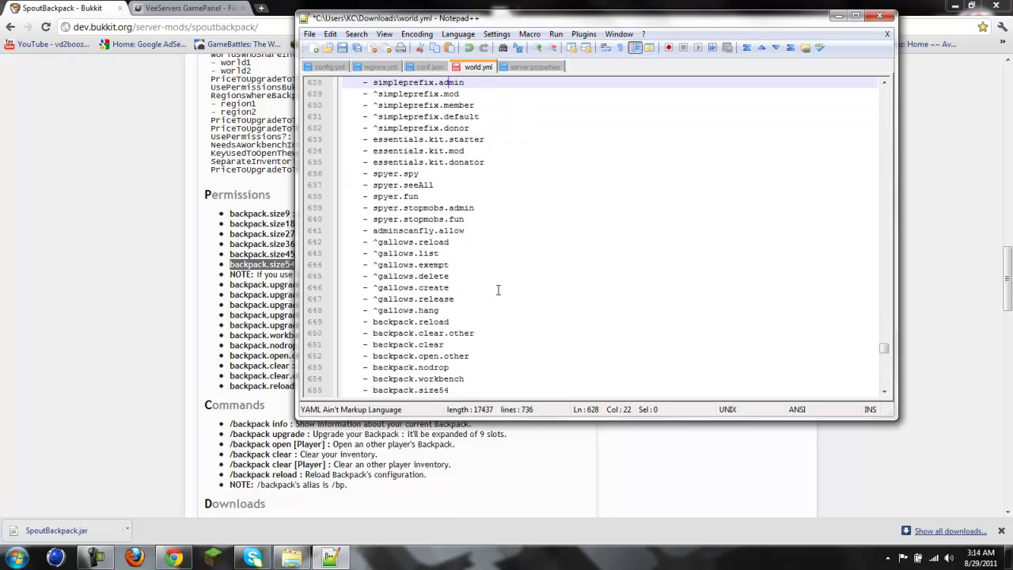
pyautogui.press('Up')
pyautogui.press('Up')
pyautogui.press('Up')
pyautogui.press('Up')
pyautogui.press('Up')
pyautogui.press('Up')
pyautogui.press('Up')
pyautogui.press('Up')
pyautogui.press('Up')
pyautogui.press('Up')
pyautogui.press('Up')
pyautogui.press('Up')
pyautogui.press('Up')
pyautogui.press('Up')
pyautogui.press('Up')
pyautogui.press('Up')
pyautogui.press('Up')
pyautogui.press('Up')
pyautogui.press('Up')
pyautogui.press('Up')
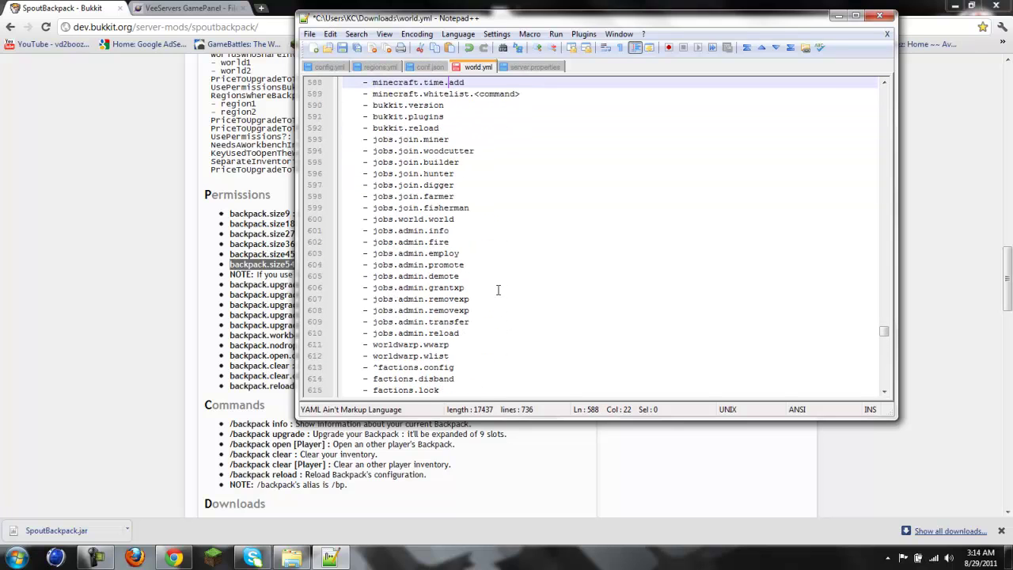
pyautogui.press('Up')
pyautogui.press('Up')
pyautogui.press('Up')
pyautogui.press('Up')
pyautogui.press('Up')
pyautogui.press('Up')
pyautogui.press('Up')
pyautogui.press('Up')
pyautogui.press('Up')
pyautogui.press('Up')
pyautogui.press('Up')
pyautogui.press('Up')
pyautogui.press('Up')
pyautogui.press('Up')
pyautogui.press('Up')
pyautogui.press('Up')
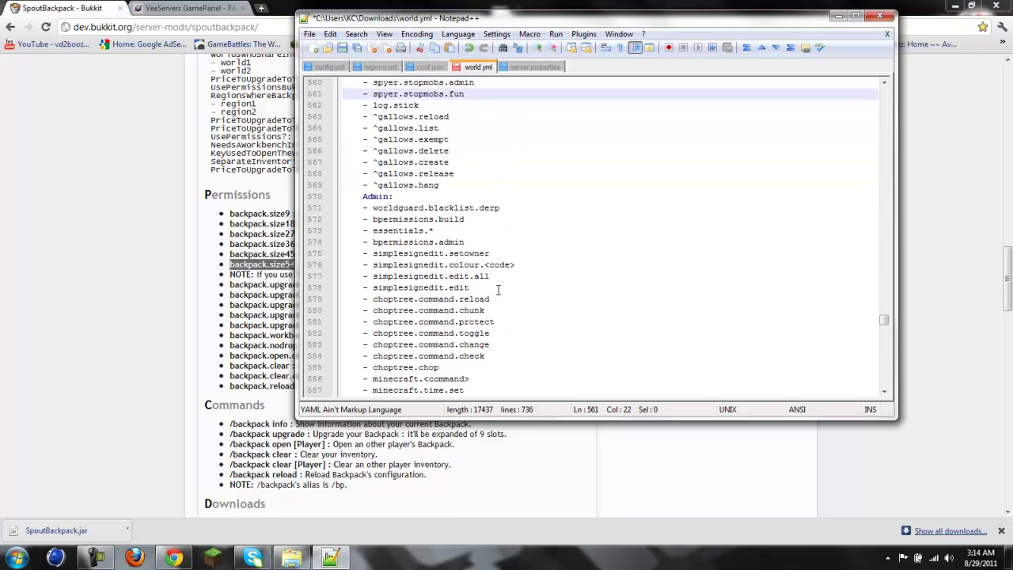
pyautogui.press('Down')
pyautogui.press('Down')
pyautogui.press('Return')
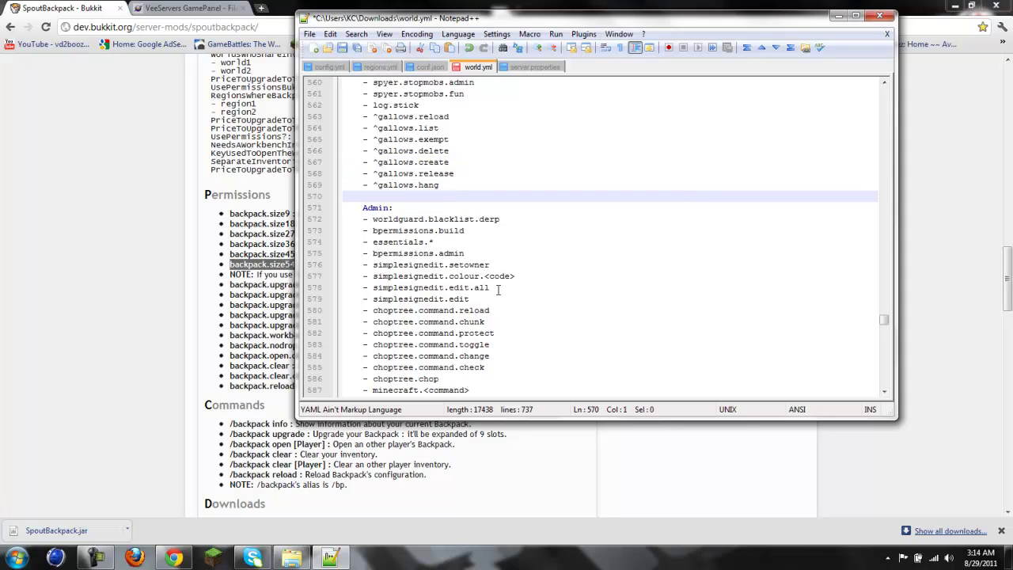
pyautogui.write('- backpack.reload     - backpack.clear.other     - backpack.clear     - backpack.open.other     - backpack.nodrop     - backpack.workbench     - backpack.size54')
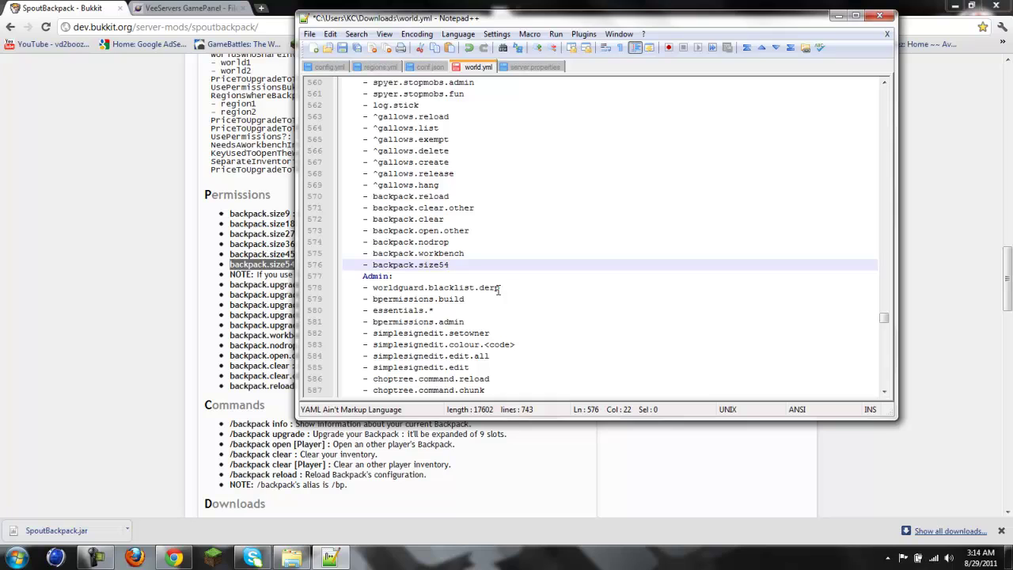
# Step: Change the backpack size permission just above the Admin heading to backpack.size45
pyautogui.press('BackSpace')
pyautogui.press('BackSpace')
pyautogui.write('45')
pyautogui.moveTo(389, 185); pyautogui.dragTo(435, 207)
pyautogui.click(466, 246)
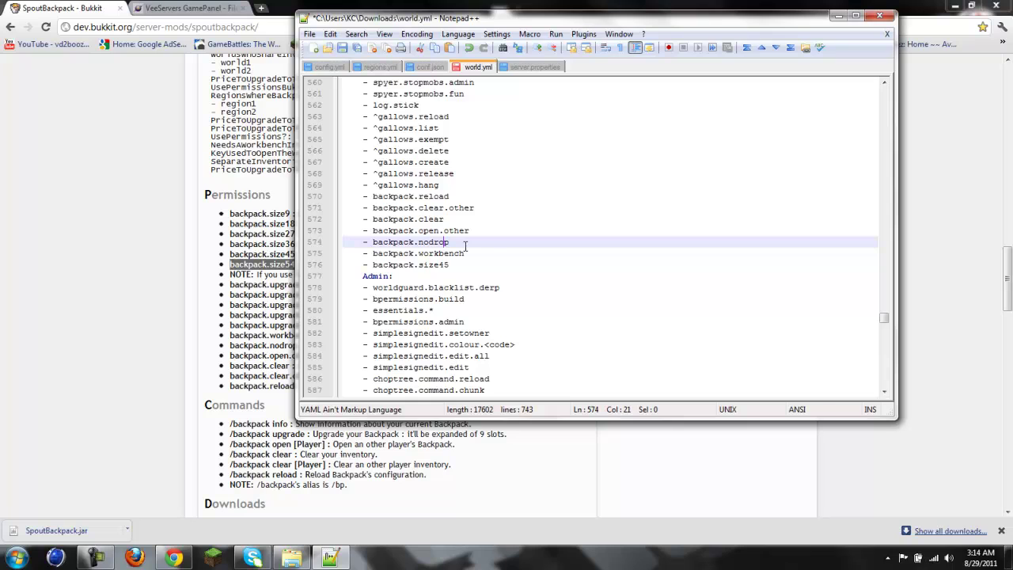
# Step: Negate backpack.clear.other with a ^ prefix in the Mod group, directly above the Admin heading
pyautogui.press('Left')
pyautogui.press('Left')
pyautogui.press('Left')
pyautogui.press('Left')
pyautogui.press('Left')
pyautogui.press('Left')
pyautogui.press('Left')
pyautogui.press('Left')
pyautogui.press('Up')
pyautogui.press('Up')
pyautogui.press('Up')
pyautogui.write('^')
# Step: Insert the seven backpack permissions, from backpack.reload to backpack.size54, after essentials.signs.use.time, just above the Mod heading
pyautogui.press('Up')
pyautogui.press('Up')
pyautogui.press('Up')
pyautogui.press('Up')
pyautogui.press('Up')
pyautogui.press('Up')
pyautogui.press('Up')
pyautogui.press('Up')
pyautogui.press('Up')
pyautogui.press('Up')
pyautogui.press('Up')
pyautogui.press('Up')
pyautogui.press('Up')
pyautogui.press('Up')
pyautogui.press('Up')
pyautogui.press('Up')
pyautogui.press('Up')
pyautogui.press('Up')
pyautogui.press('Up')
pyautogui.press('Up')
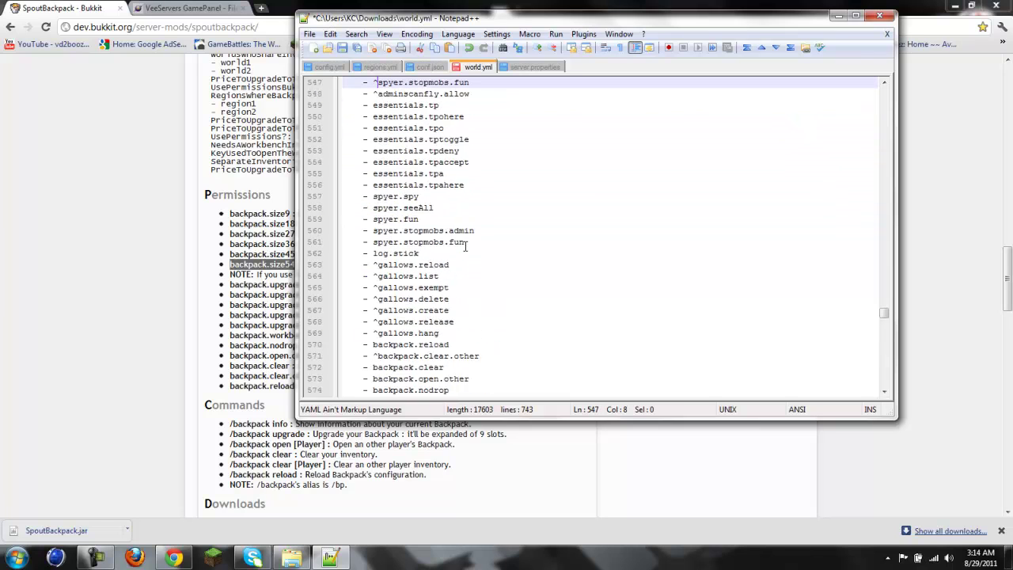
pyautogui.press('Up')
pyautogui.press('Up')
pyautogui.press('Up')
pyautogui.press('Up')
pyautogui.press('Up')
pyautogui.press('Up')
pyautogui.press('Up')
pyautogui.press('Up')
pyautogui.press('Up')
pyautogui.press('Up')
pyautogui.press('Up')
pyautogui.press('Up')
pyautogui.press('Up')
pyautogui.press('Up')
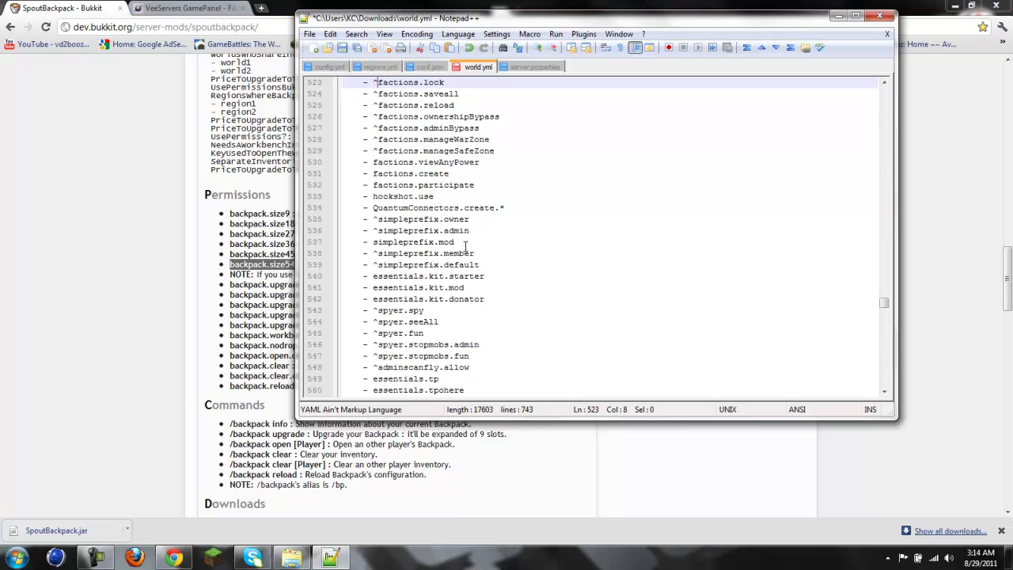
pyautogui.press('Up')
pyautogui.press('Up')
pyautogui.press('Up')
pyautogui.press('Up')
pyautogui.press('Up')
pyautogui.press('Up')
pyautogui.press('Up')
pyautogui.press('Up')
pyautogui.press('Up')
pyautogui.press('Up')
pyautogui.press('Up')
pyautogui.press('Up')
pyautogui.press('Up')
pyautogui.press('Up')
pyautogui.press('Up')
pyautogui.press('Up')
pyautogui.press('Up')
pyautogui.press('Up')
pyautogui.press('Up')
pyautogui.press('Up')
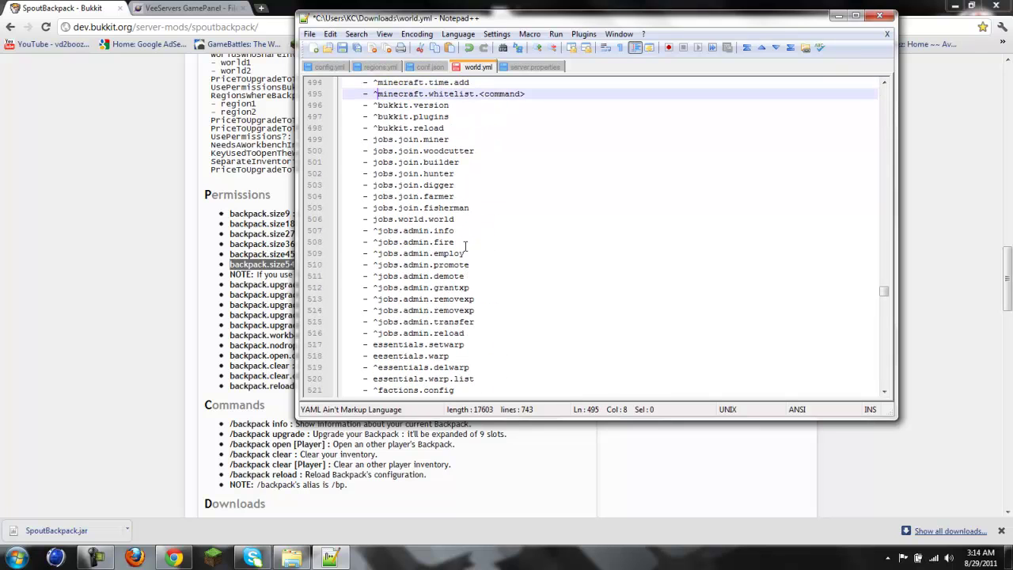
pyautogui.press('Up')
pyautogui.press('Up')
pyautogui.press('Up')
pyautogui.press('Up')
pyautogui.press('Up')
pyautogui.press('Up')
pyautogui.press('Up')
pyautogui.press('Up')
pyautogui.press('Up')
pyautogui.press('Up')
pyautogui.press('Up')
pyautogui.press('Up')
pyautogui.press('Up')
pyautogui.press('Up')
pyautogui.press('Up')
pyautogui.press('Up')
pyautogui.press('Up')
pyautogui.press('Up')
pyautogui.press('Up')
pyautogui.press('Up')
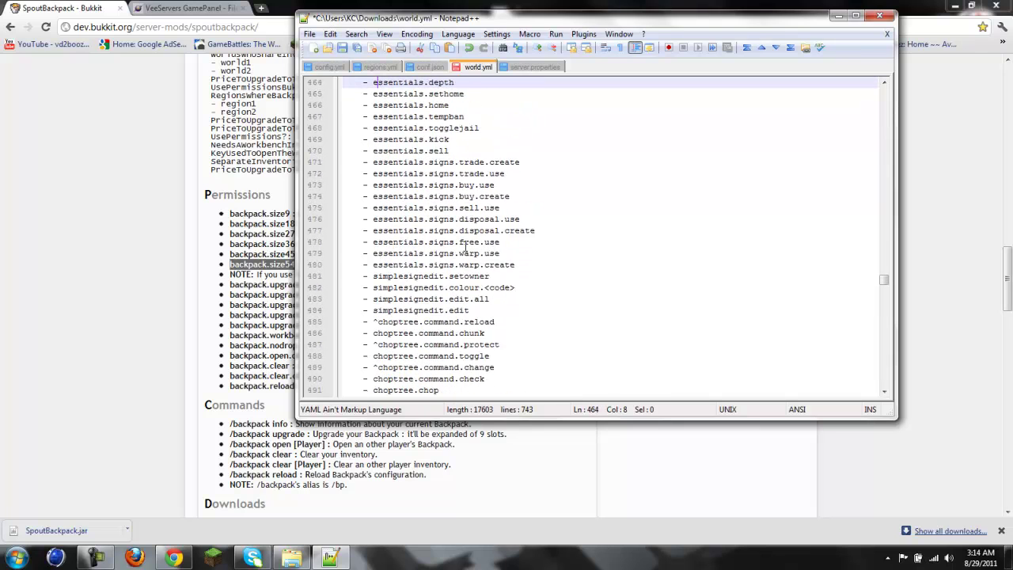
pyautogui.press('Up')
pyautogui.press('Up')
pyautogui.press('Up')
pyautogui.press('Up')
pyautogui.press('Up')
pyautogui.press('Up')
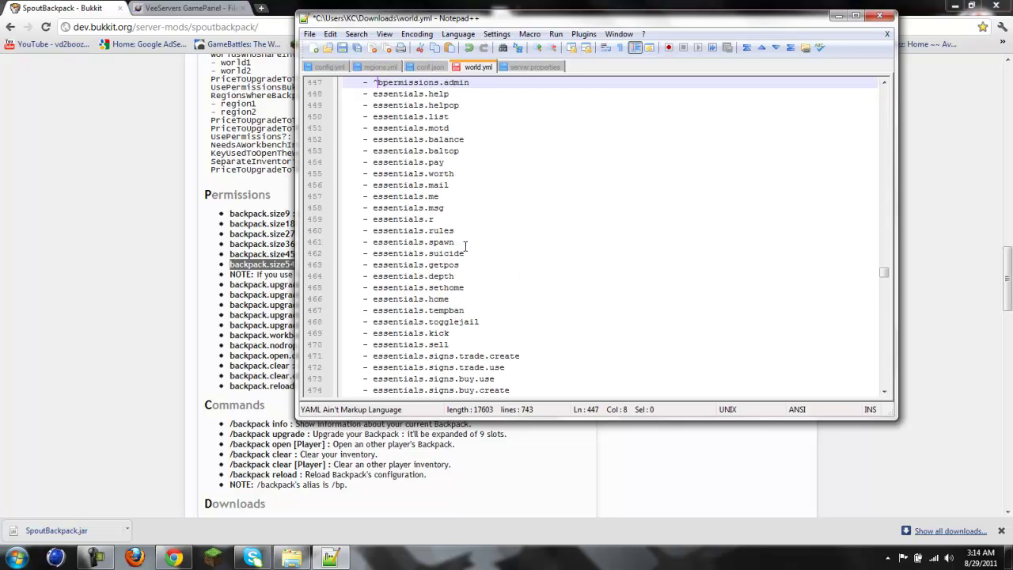
pyautogui.press('Up')
pyautogui.press('Up')
pyautogui.press('Down')
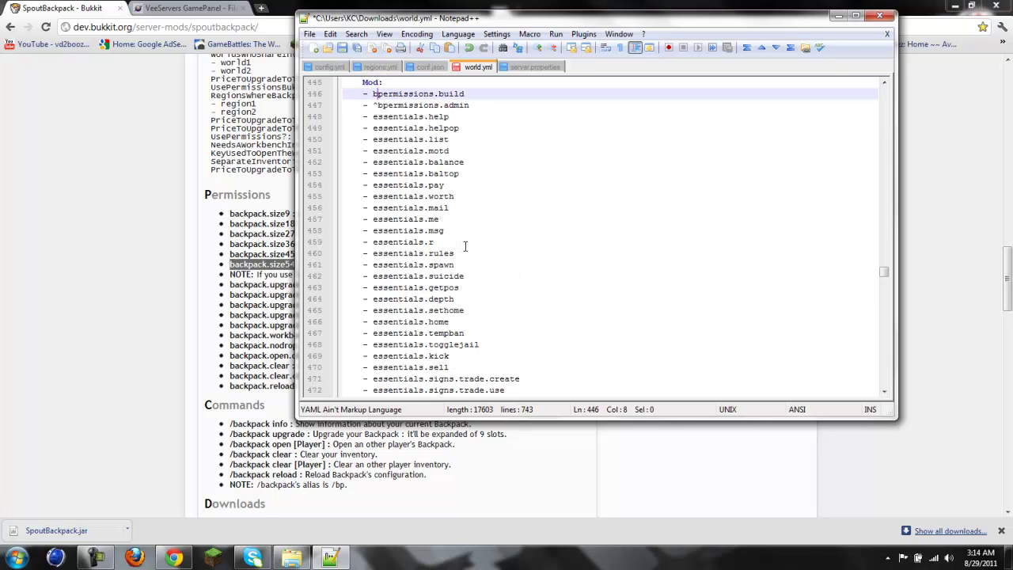
pyautogui.press('Down')
pyautogui.press('Up')
pyautogui.press('Up')
pyautogui.press('Up')
pyautogui.press('Up')
pyautogui.press('Down')
pyautogui.press('Down')
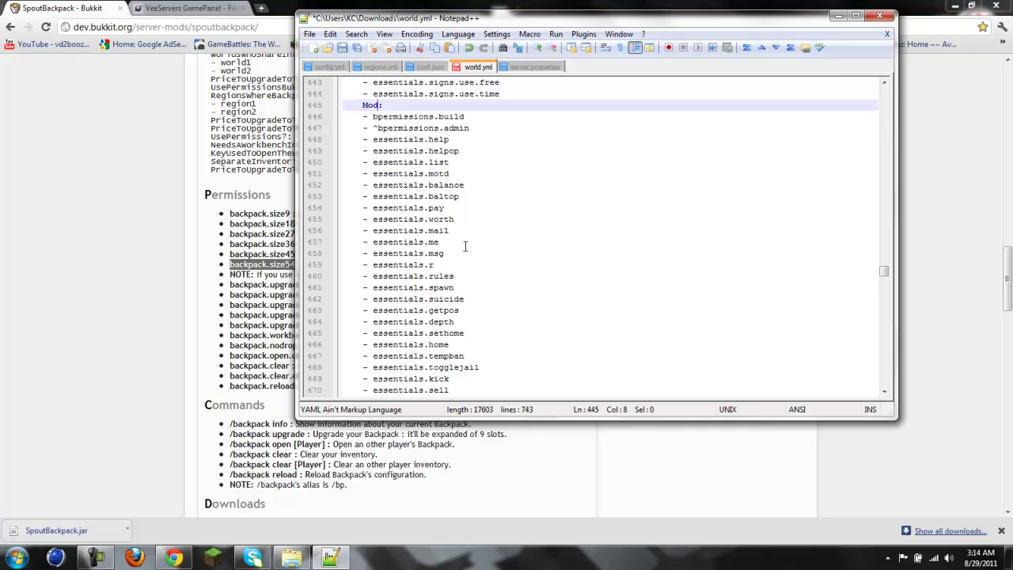
pyautogui.press('Return')
pyautogui.press('Up')
pyautogui.press('Tab')
pyautogui.write('- backpack.reload     - backpack.clear.other     - backpack.clear     - backpack.open.other     - backpack.nodrop     - backpack.workbench     - backpack.size54')
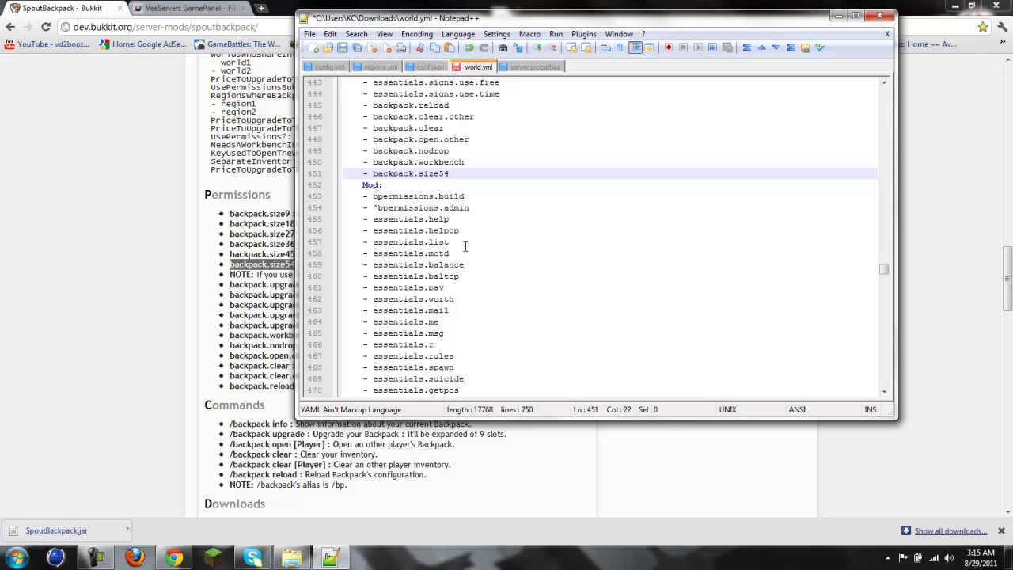
# Step: Change the backpack size permission just above the Mod heading to backpack.size18
pyautogui.press('BackSpace')
pyautogui.press('BackSpace')
pyautogui.write('18')
# Step: Negate backpack.open.other, backpack.clear.other and backpack.reload with a ^ prefix in the group directly above the Mod heading
pyautogui.press('Up')
pyautogui.press('Up')
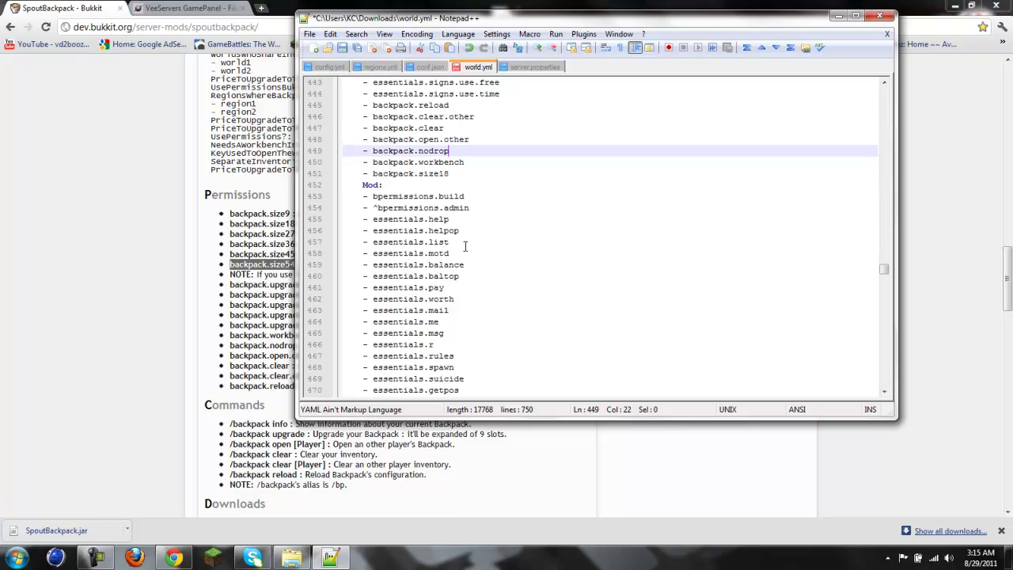
pyautogui.press('Up')
pyautogui.press('Left')
pyautogui.press('Left')
pyautogui.press('Left')
pyautogui.press('Left')
pyautogui.press('Left')
pyautogui.press('Left')
pyautogui.press('Left')
pyautogui.press('Left')
pyautogui.press('Left')
pyautogui.press('Left')
pyautogui.press('Left')
pyautogui.press('Left')
pyautogui.press('Left')
pyautogui.press('Left')
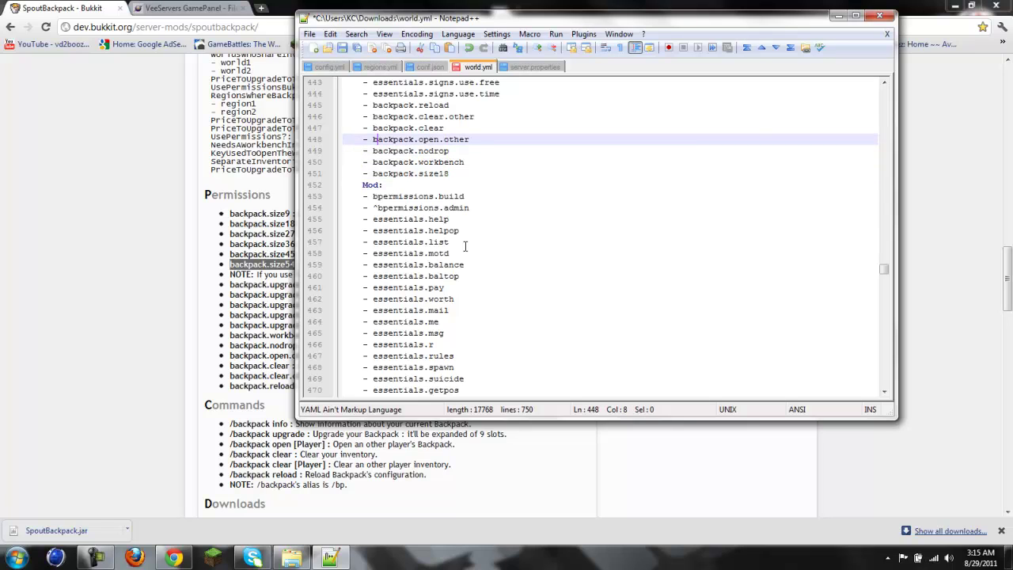
pyautogui.write('^')
pyautogui.press('Up')
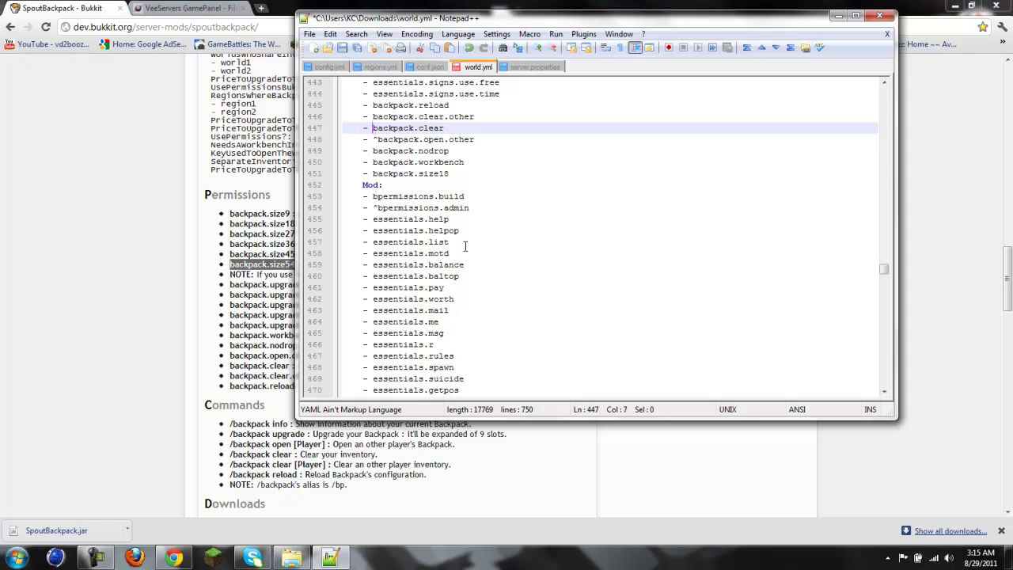
pyautogui.press('Up')
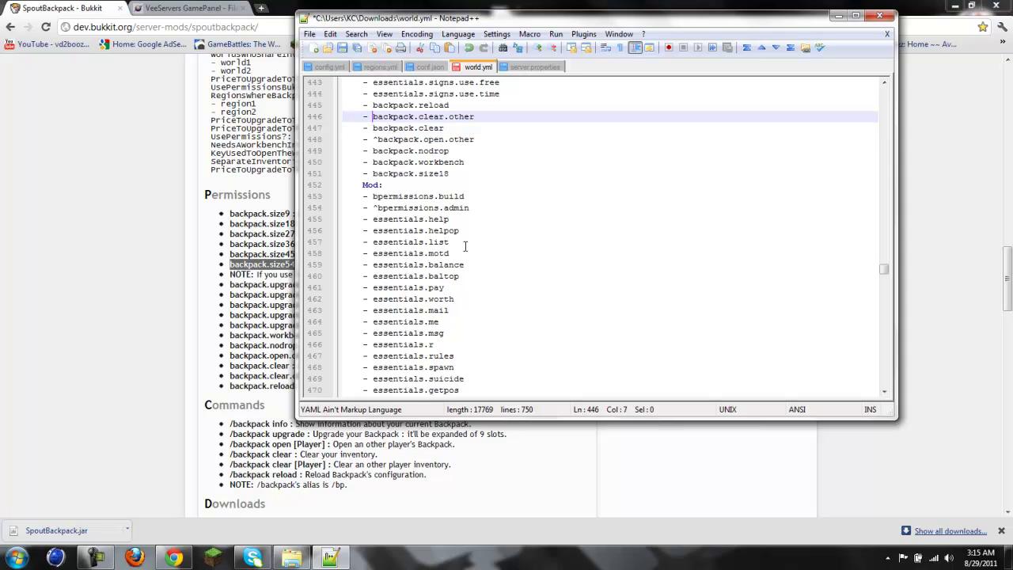
pyautogui.write('^')
pyautogui.press('Up')
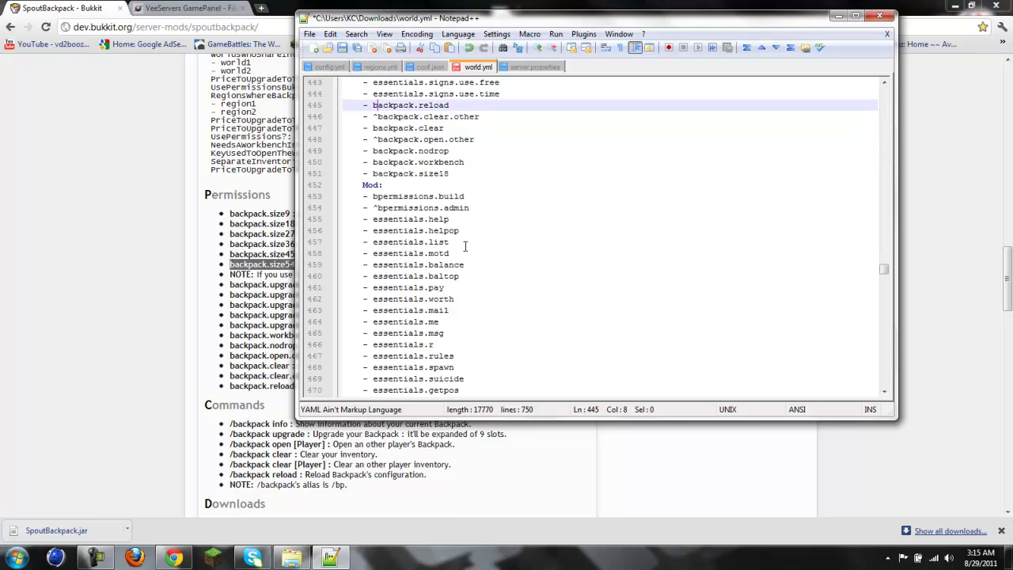
pyautogui.write('^')
# Step: Insert the seven backpack permissions, from backpack.reload to backpack.size54, after essentials.signs.use.time, just above the Donor heading
pyautogui.press('Up')
pyautogui.press('Up')
pyautogui.press('Up')
pyautogui.press('Up')
pyautogui.press('Up')
pyautogui.press('Up')
pyautogui.press('Up')
pyautogui.press('Up')
pyautogui.press('Up')
pyautogui.press('Up')
pyautogui.press('Up')
pyautogui.press('Up')
pyautogui.press('Up')
pyautogui.press('Up')
pyautogui.press('Up')
pyautogui.press('Up')
pyautogui.press('Up')
pyautogui.press('Up')
pyautogui.press('Up')
pyautogui.press('Up')
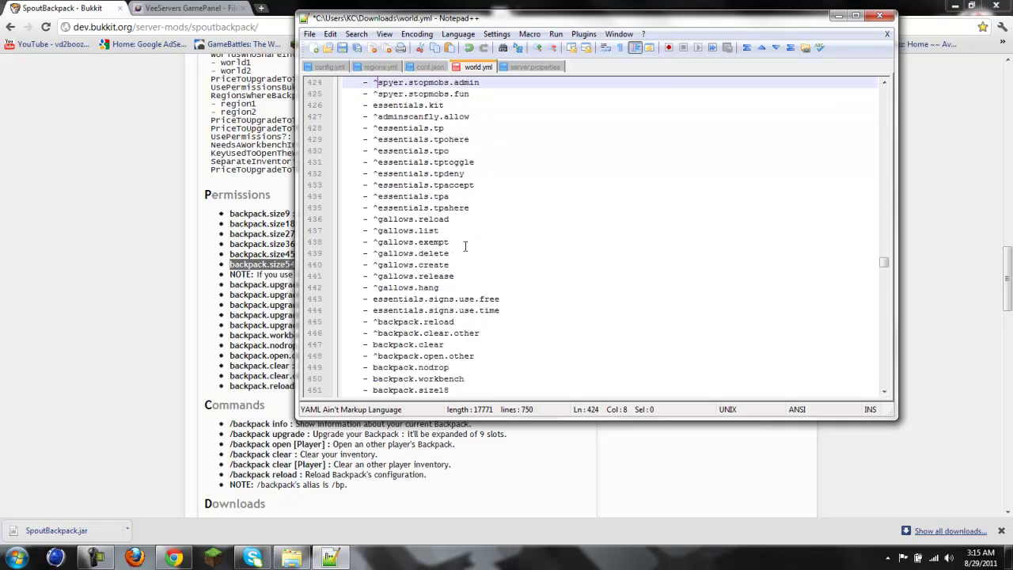
pyautogui.press('Up')
pyautogui.press('Up')
pyautogui.press('Up')
pyautogui.press('Up')
pyautogui.press('Up')
pyautogui.press('Up')
pyautogui.press('Up')
pyautogui.press('Up')
pyautogui.press('Up')
pyautogui.press('Up')
pyautogui.press('Up')
pyautogui.press('Up')
pyautogui.press('Up')
pyautogui.press('Up')
pyautogui.press('Up')
pyautogui.press('Up')
pyautogui.press('Up')
pyautogui.press('Up')
pyautogui.press('Up')
pyautogui.press('Up')
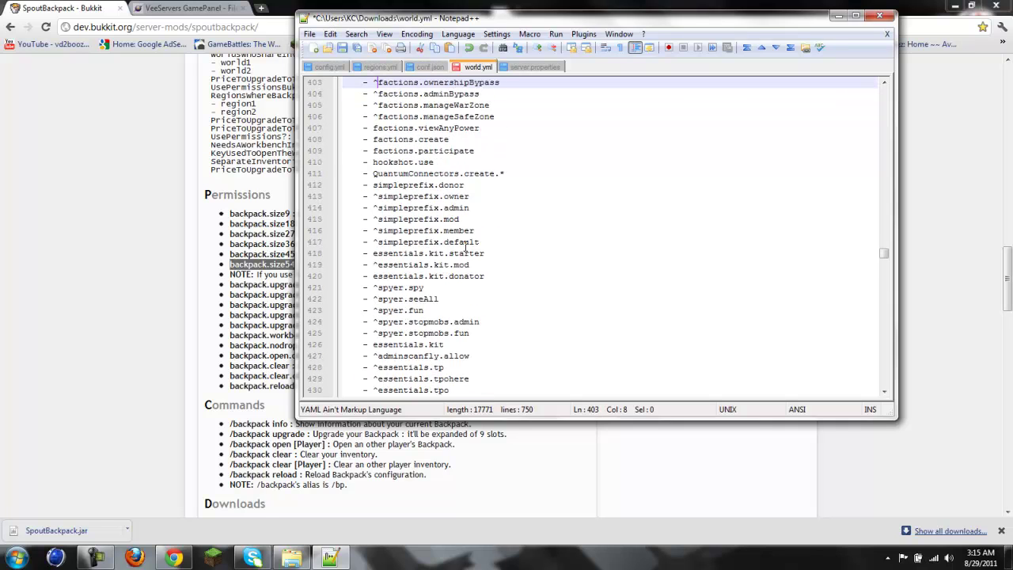
pyautogui.press('Up')
pyautogui.press('Up')
pyautogui.press('Up')
pyautogui.press('Up')
pyautogui.press('Up')
pyautogui.press('Up')
pyautogui.press('Up')
pyautogui.press('Up')
pyautogui.press('Up')
pyautogui.press('Up')
pyautogui.press('Up')
pyautogui.press('Up')
pyautogui.press('Up')
pyautogui.press('Up')
pyautogui.press('Up')
pyautogui.press('Up')
pyautogui.press('Up')
pyautogui.press('Up')
pyautogui.press('Up')
pyautogui.press('Up')
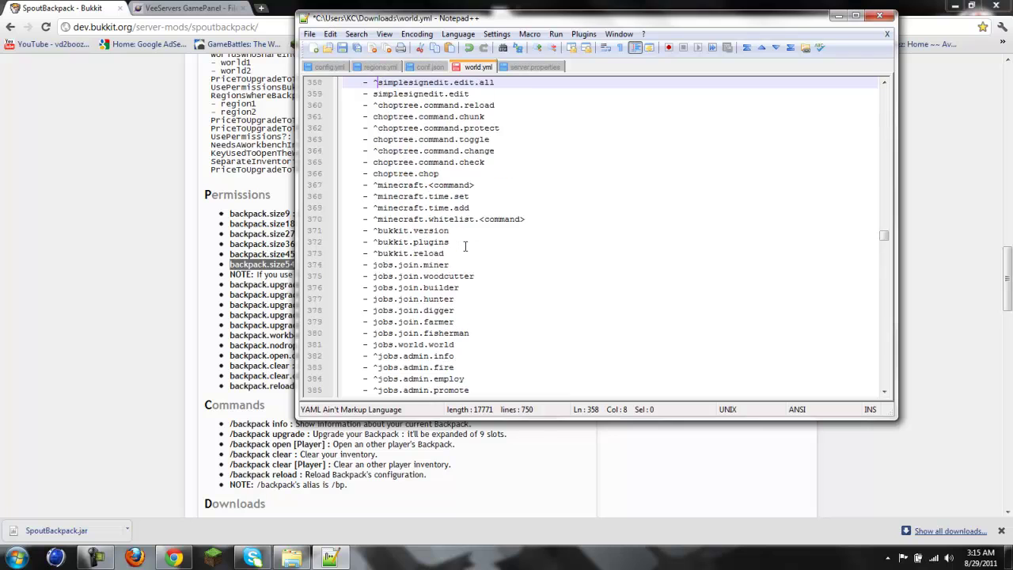
pyautogui.press('Up')
pyautogui.press('Up')
pyautogui.press('Up')
pyautogui.press('Up')
pyautogui.press('Up')
pyautogui.press('Up')
pyautogui.press('Up')
pyautogui.press('Up')
pyautogui.press('Up')
pyautogui.press('Up')
pyautogui.press('Up')
pyautogui.press('Up')
pyautogui.press('Up')
pyautogui.press('Up')
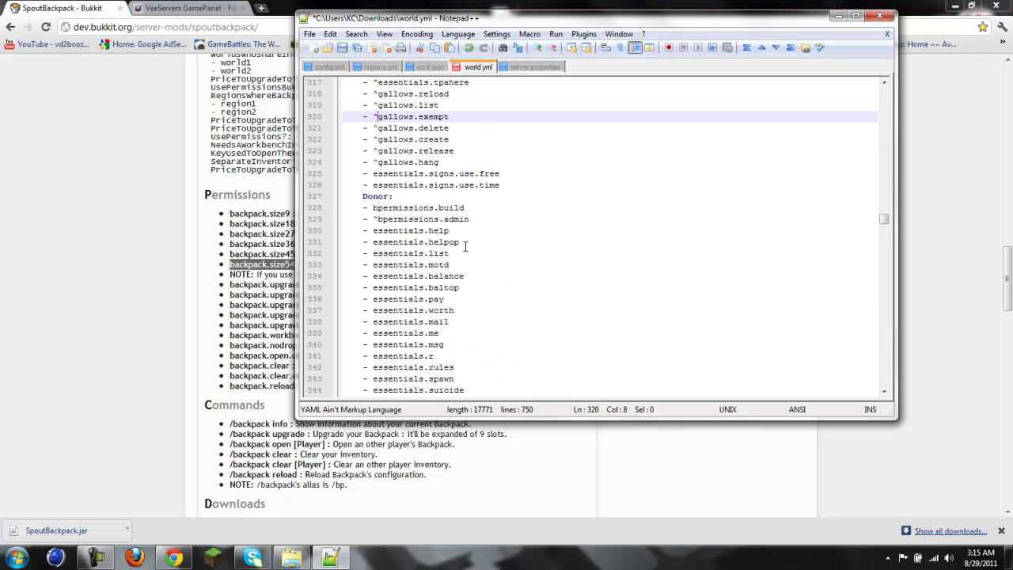
pyautogui.press('Up')
pyautogui.press('Up')
pyautogui.press('End')
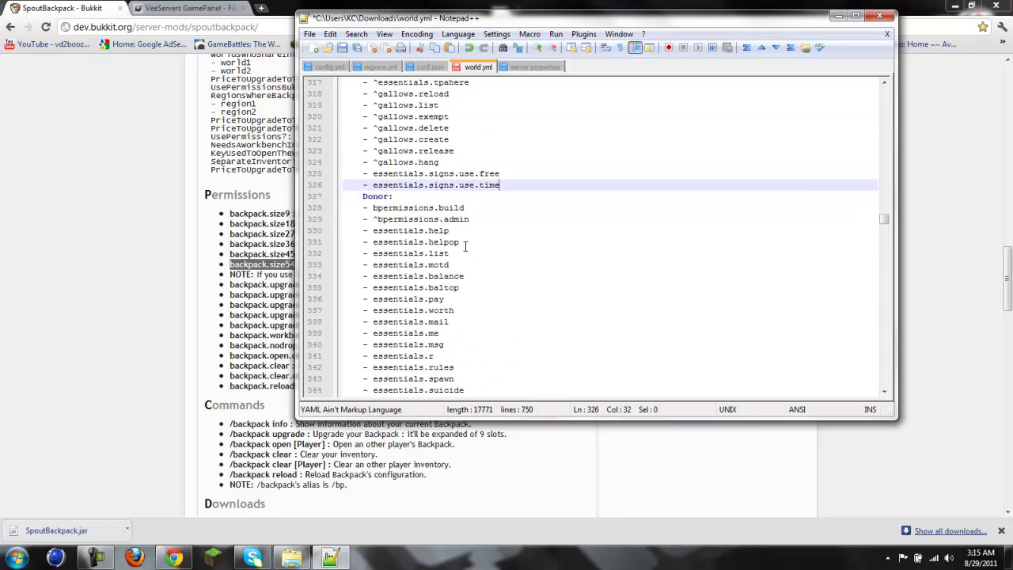
pyautogui.press('Return')
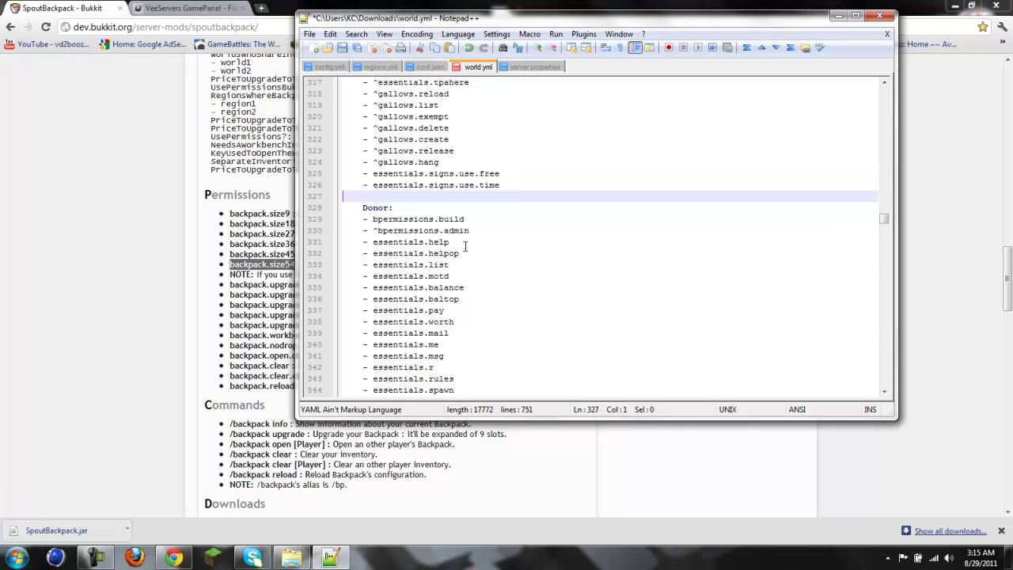
pyautogui.write('- backpack.reload     - backpack.clear.other     - backpack.clear     - backpack.open.other     - backpack.nodrop     - backpack.workbench     - backpack.size54')
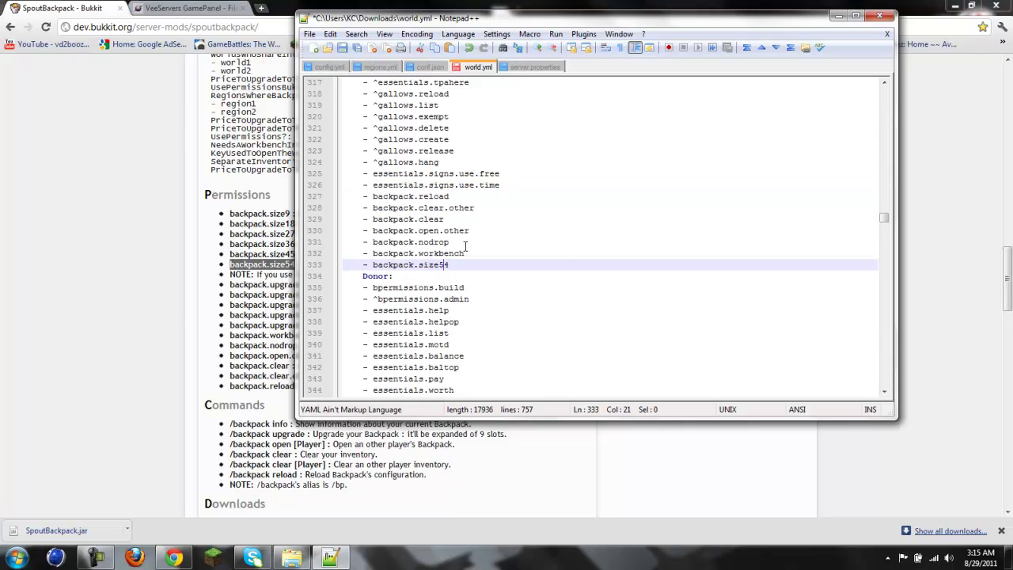
# Step: Change the backpack size permission just above the Donor heading to backpack.size9
pyautogui.press('BackSpace')
pyautogui.press('BackSpace')
pyautogui.write('9')
# Step: Negate backpack.open.other, backpack.clear.other and backpack.reload with a ^ prefix in the group directly above the Donor heading
pyautogui.press('Up')
pyautogui.press('Left')
pyautogui.press('Left')
pyautogui.press('Left')
pyautogui.press('Left')
pyautogui.press('Left')
pyautogui.press('Up')
pyautogui.press('Left')
pyautogui.press('Left')
pyautogui.press('Left')
pyautogui.press('Left')
pyautogui.press('Left')
pyautogui.press('Left')
pyautogui.press('Left')
pyautogui.press('Left')
pyautogui.press('Left')
pyautogui.press('Up')
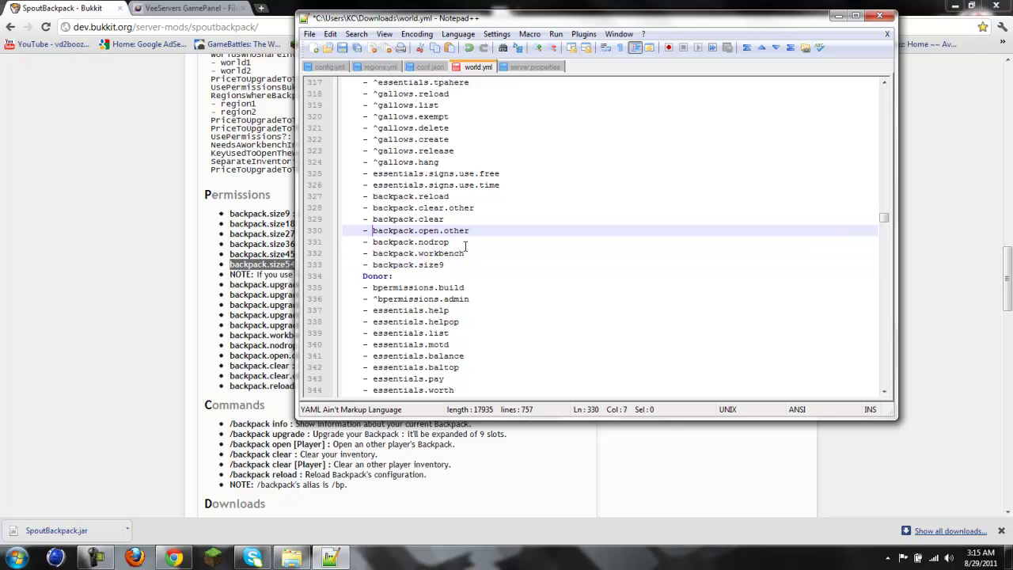
pyautogui.write('^')
pyautogui.press('Up')
pyautogui.press('Left')
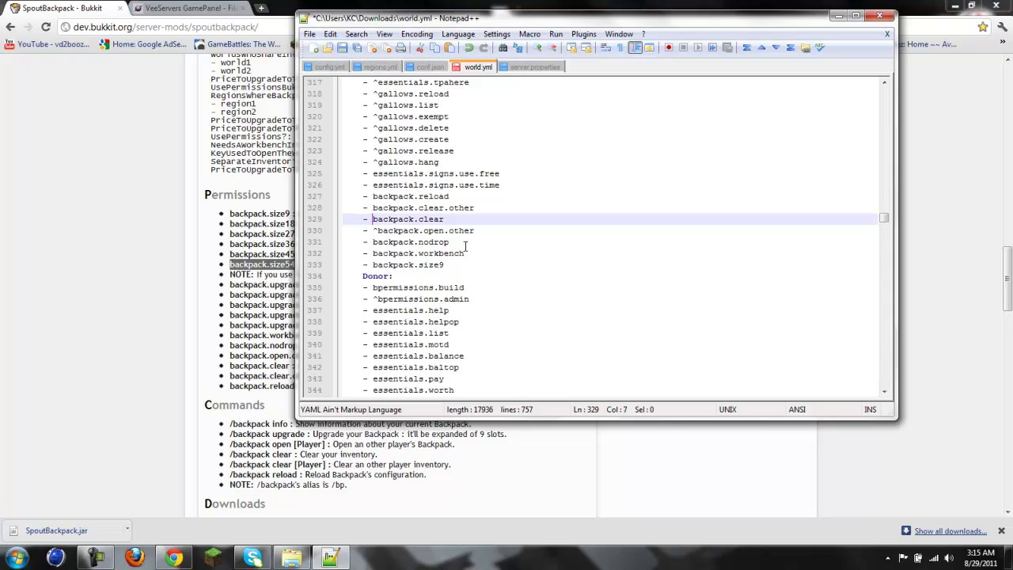
pyautogui.write('^')
pyautogui.press('BackSpace')
pyautogui.press('Delete')
pyautogui.write('b')
pyautogui.press('Up')
pyautogui.press('Left')
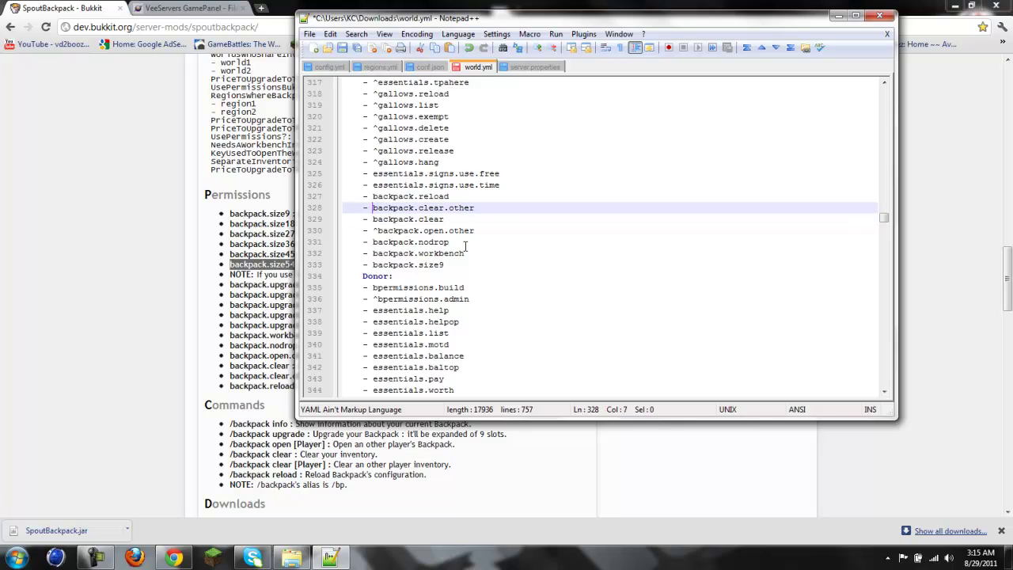
pyautogui.write('^')
pyautogui.press('Up')
pyautogui.write('^')
# Step: Insert the seven backpack permissions, from backpack.reload to backpack.size54, after essentials.signs.use.time, just above the Member heading
pyautogui.press('Up')
pyautogui.press('Up')
pyautogui.press('Up')
pyautogui.press('Up')
pyautogui.press('Up')
pyautogui.press('Up')
pyautogui.press('Up')
pyautogui.press('Up')
pyautogui.press('Up')
pyautogui.press('Up')
pyautogui.press('Up')
pyautogui.press('Up')
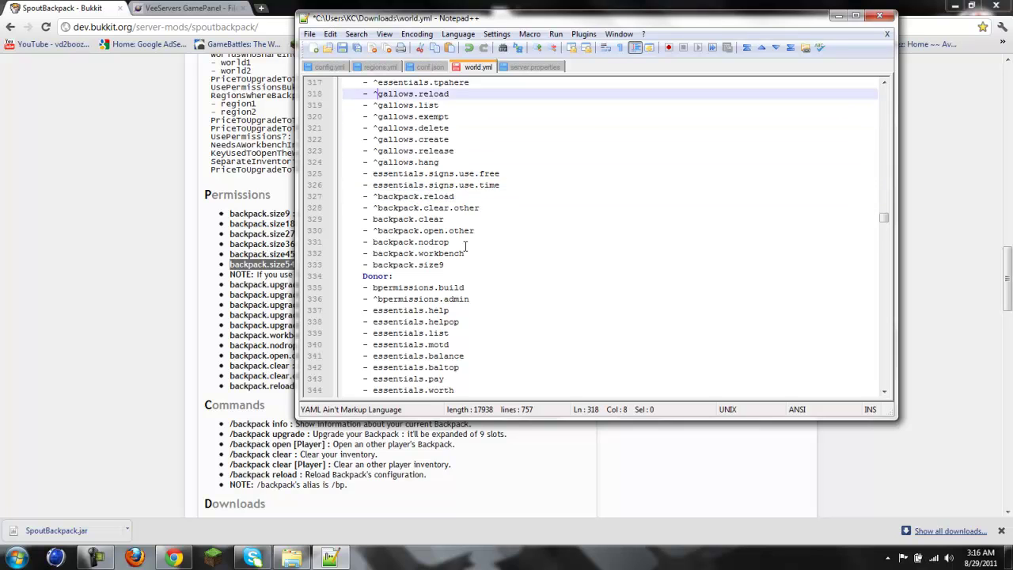
pyautogui.press('Up')
pyautogui.press('Up')
pyautogui.press('Up')
pyautogui.press('Up')
pyautogui.press('Up')
pyautogui.press('Up')
pyautogui.press('Up')
pyautogui.press('Up')
pyautogui.press('Up')
pyautogui.press('Up')
pyautogui.press('Up')
pyautogui.press('Up')
pyautogui.press('Up')
pyautogui.press('Up')
pyautogui.press('Up')
pyautogui.press('Up')
pyautogui.press('Up')
pyautogui.press('Up')
pyautogui.press('Up')
pyautogui.press('Up')
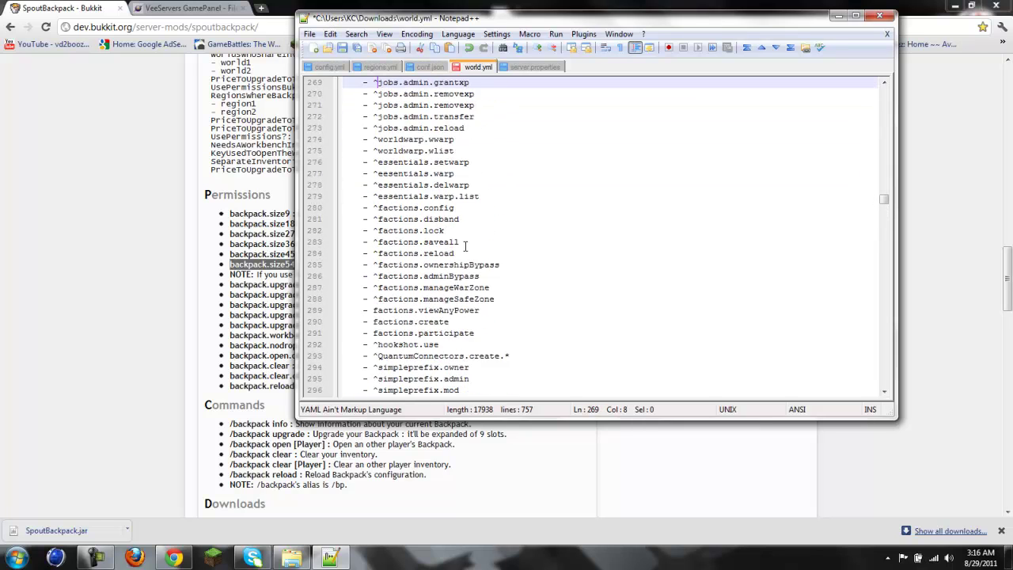
pyautogui.press('Up')
pyautogui.press('Up')
pyautogui.press('Up')
pyautogui.press('Up')
pyautogui.press('Up')
pyautogui.press('Up')
pyautogui.press('Up')
pyautogui.press('Up')
pyautogui.press('Up')
pyautogui.press('Up')
pyautogui.press('Up')
pyautogui.press('Up')
pyautogui.press('Up')
pyautogui.press('Up')
pyautogui.press('Up')
pyautogui.press('Up')
pyautogui.press('Up')
pyautogui.press('Up')
pyautogui.press('Up')
pyautogui.press('Up')
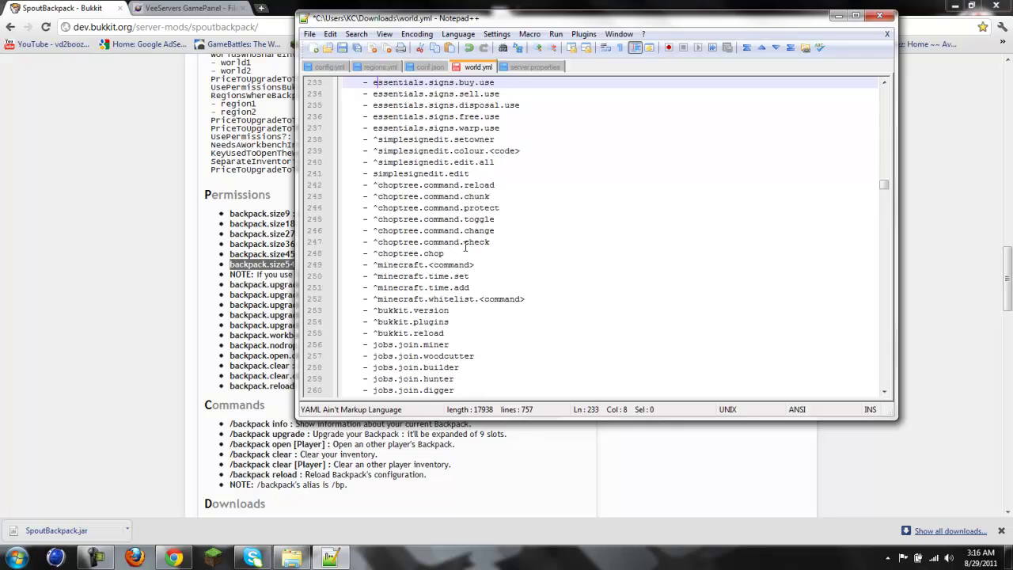
pyautogui.press('Up')
pyautogui.press('Up')
pyautogui.press('Up')
pyautogui.press('Up')
pyautogui.press('Up')
pyautogui.press('Up')
pyautogui.press('Up')
pyautogui.press('Up')
pyautogui.press('Up')
pyautogui.press('Up')
pyautogui.press('Up')
pyautogui.press('Up')
pyautogui.press('Up')
pyautogui.press('Up')
pyautogui.press('Up')
pyautogui.press('Up')
pyautogui.press('Up')
pyautogui.press('Up')
pyautogui.press('Up')
pyautogui.press('Up')
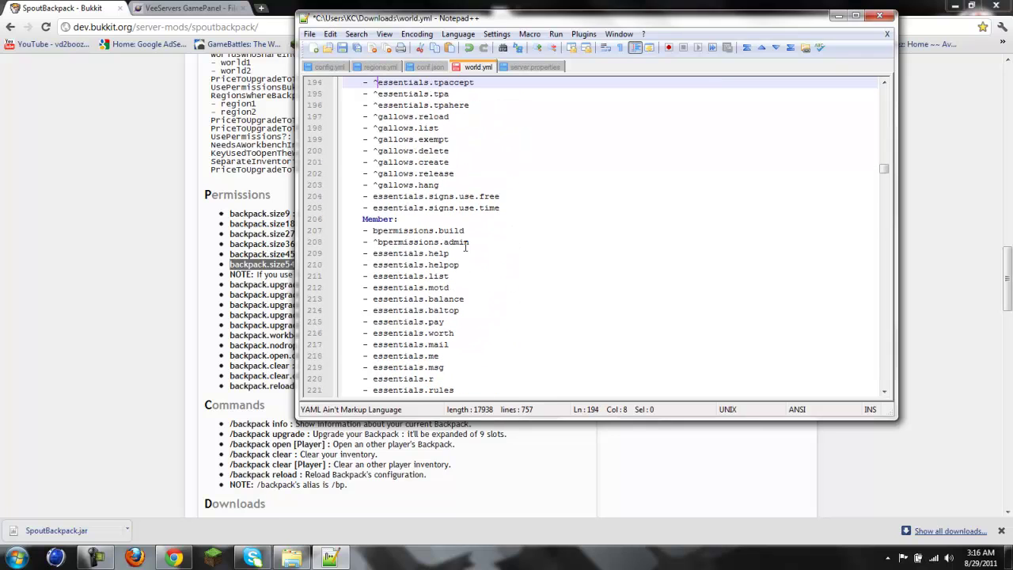
pyautogui.press('Down')
pyautogui.press('Down')
pyautogui.press('Down')
pyautogui.press('Down')
pyautogui.press('Down')
pyautogui.press('Down')
pyautogui.press('Down')
pyautogui.press('Down')
pyautogui.press('Down')
pyautogui.press('Down')
pyautogui.press('Down')
pyautogui.press('Down')
pyautogui.press('Down')
pyautogui.press('Up')
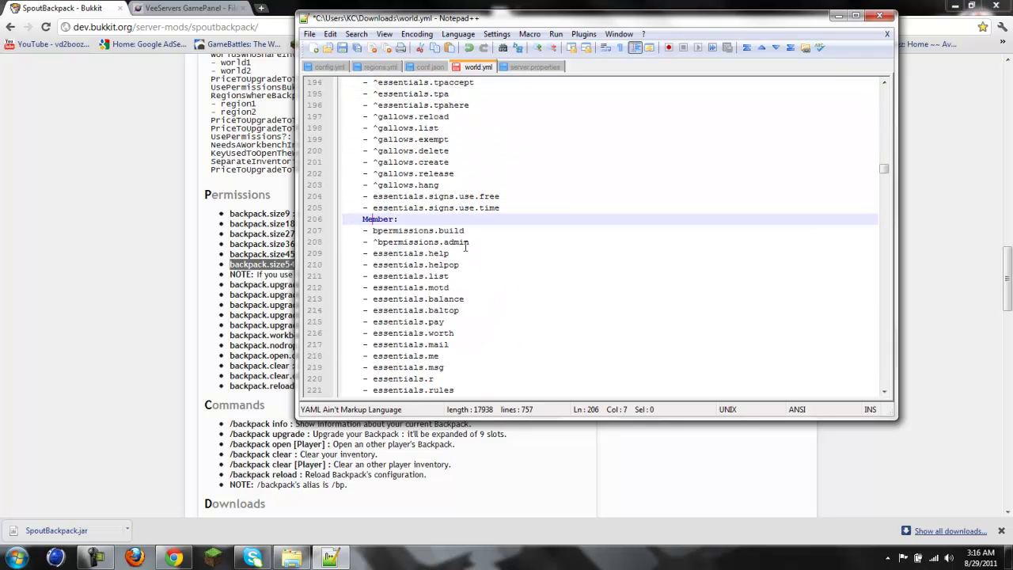
pyautogui.press('Home')
pyautogui.press('Left')
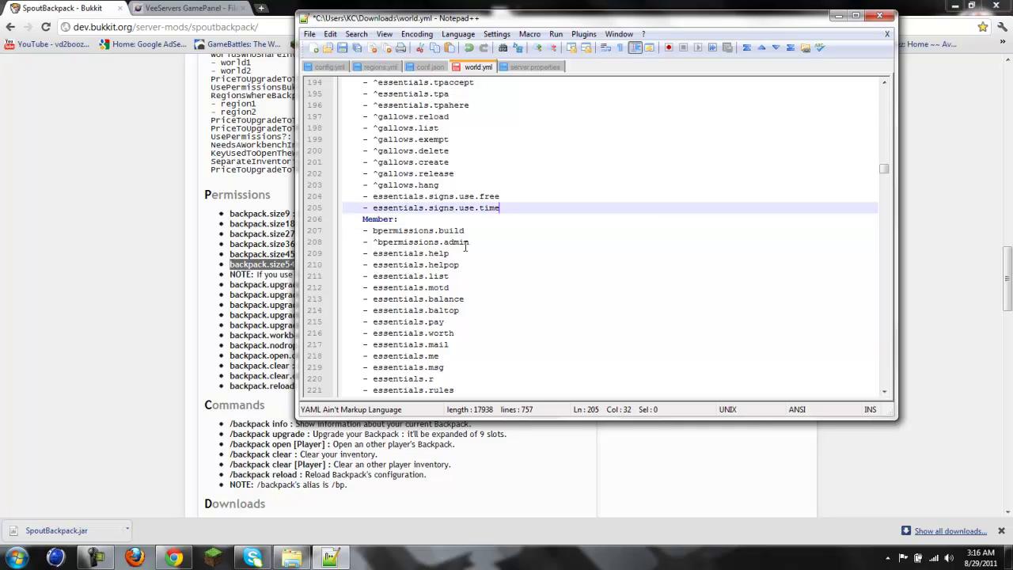
pyautogui.press('Return')
pyautogui.write('- backpack.reload     - backpack.clear.other     - backpack.clear     - backpack.open.other     - backpack.nodrop     - backpack.workbench     - backpack.size54')
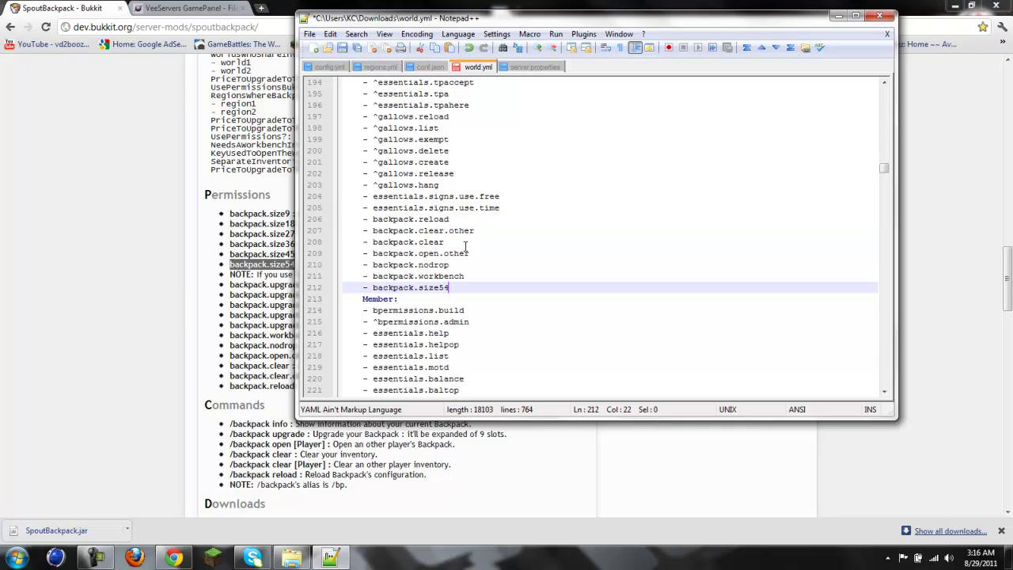
# Step: Change the backpack size permission just above the Member heading to backpack.size9
pyautogui.press('BackSpace')
pyautogui.press('BackSpace')
pyautogui.write('9')
# Step: Negate backpack.open.other, backpack.clear, backpack.clear.other and backpack.reload with a ^ prefix in the group above the Member heading, and save world.yml
pyautogui.press('Left')
pyautogui.press('Left')
pyautogui.press('Left')
pyautogui.press('Left')
pyautogui.press('Left')
pyautogui.press('Left')
pyautogui.press('Left')
pyautogui.press('Left')
pyautogui.press('Left')
pyautogui.press('Left')
pyautogui.press('Left')
pyautogui.press('Left')
pyautogui.press('Up')
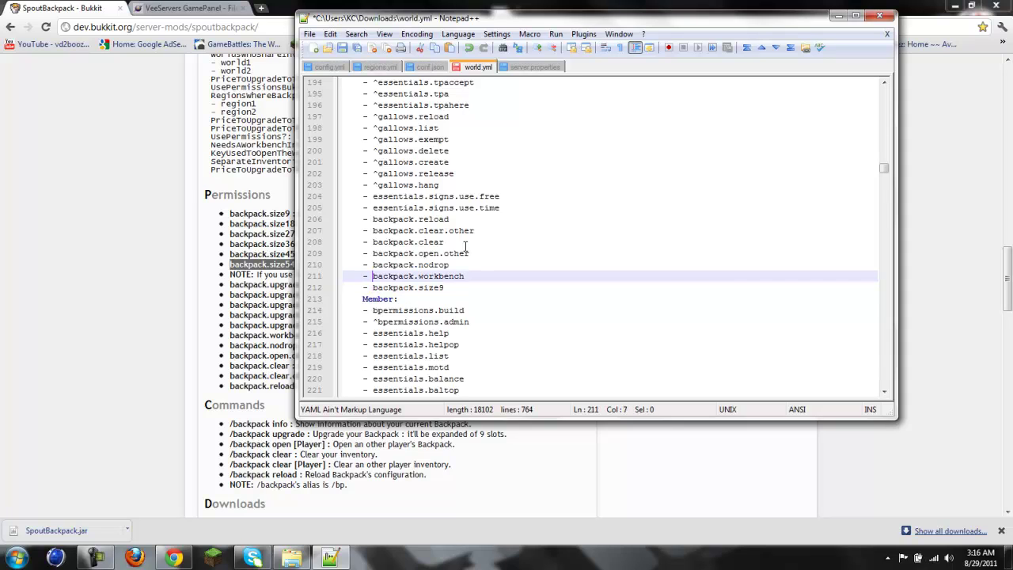
pyautogui.press('Up')
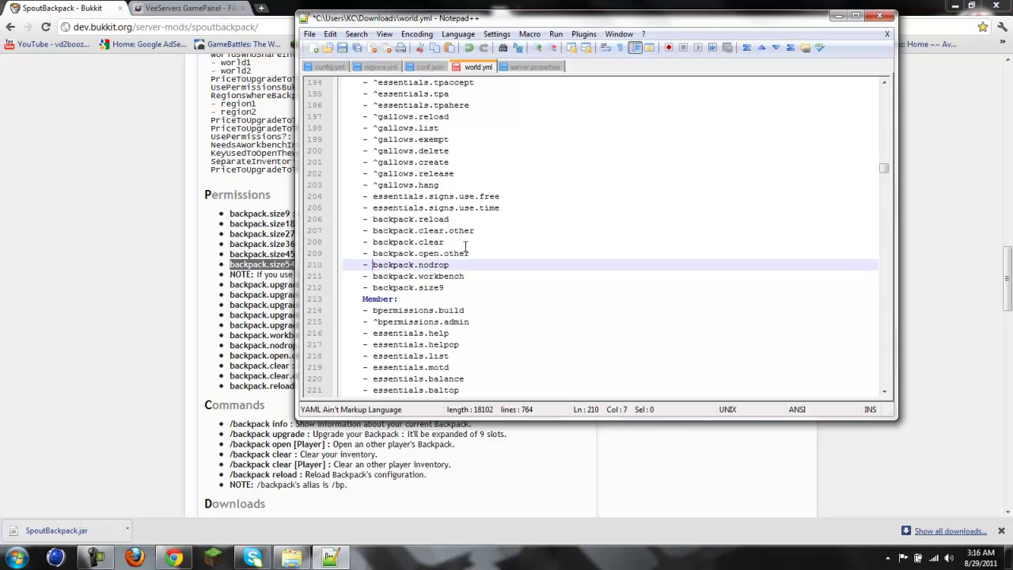
pyautogui.press('Up')
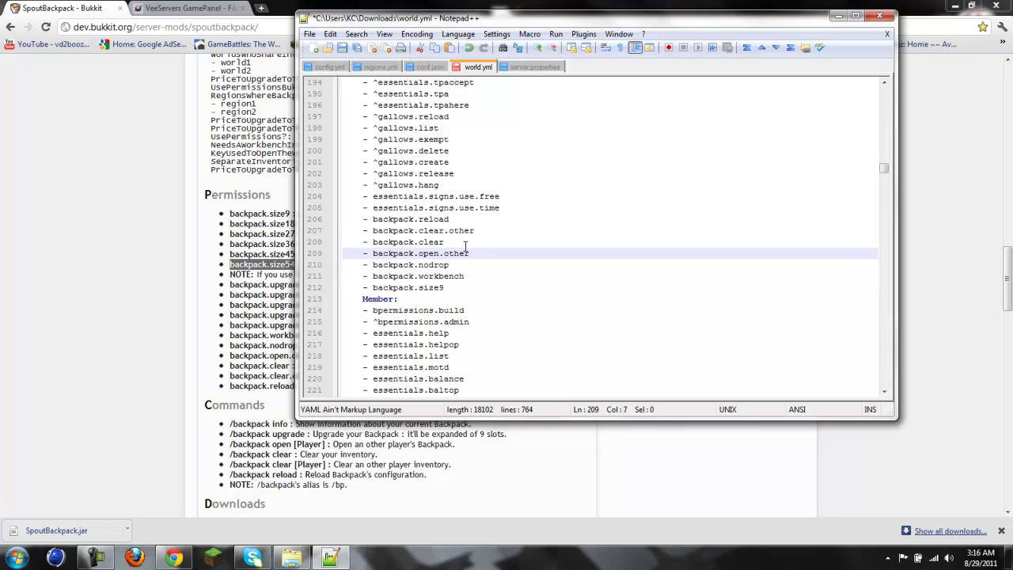
pyautogui.write('^')
pyautogui.press('Left')
pyautogui.press('Up')
pyautogui.write('^')
pyautogui.press('Up')
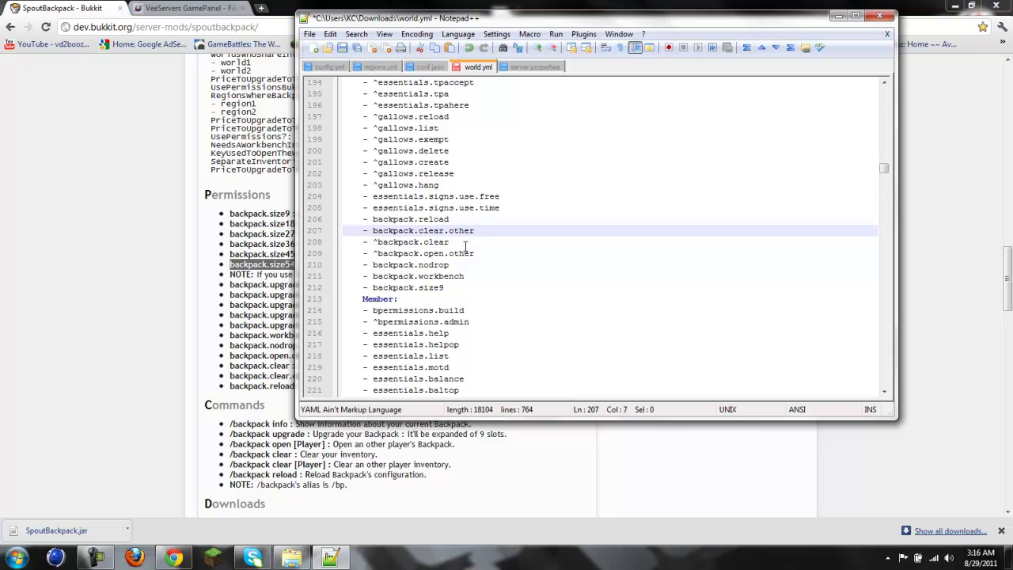
pyautogui.write('^')
pyautogui.press('Up')
pyautogui.write('^')
pyautogui.click(343, 48)
# Step: Switch to the VeeServers file manager in the browser and open the /plugins/bPermissions/worlds folder
pyautogui.click(190, 8)
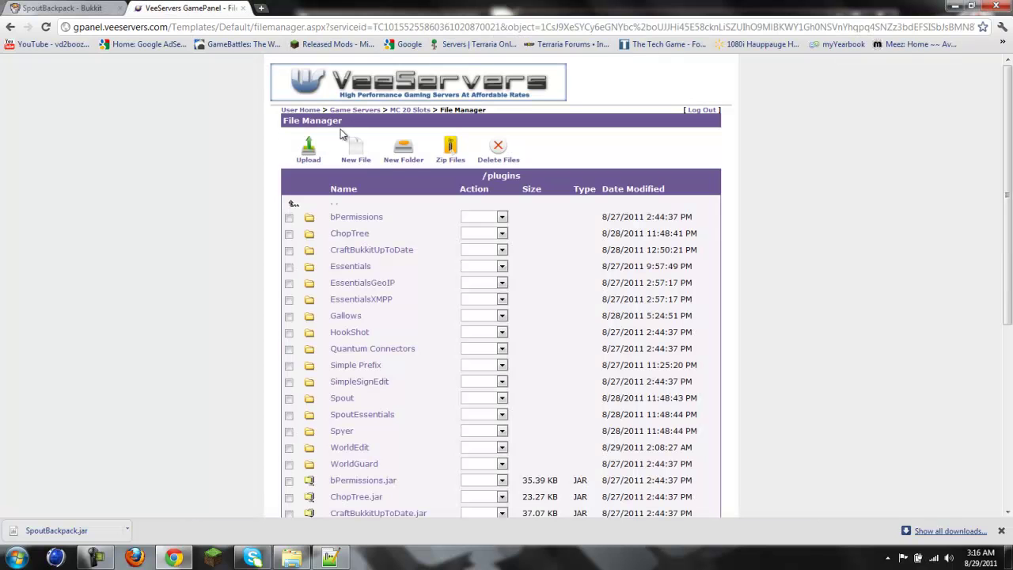
pyautogui.click(353, 223)
pyautogui.click(99, 558)
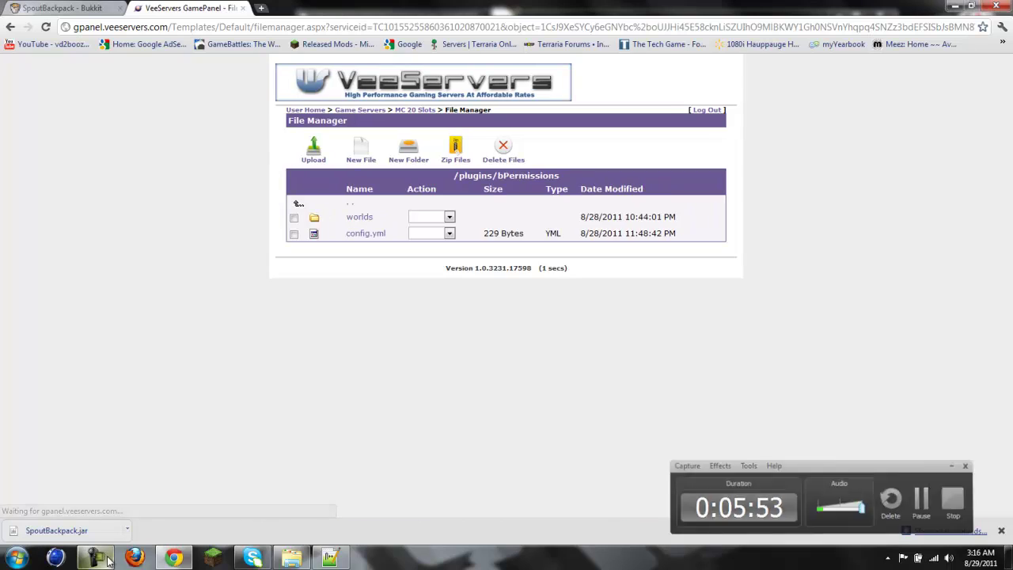
pyautogui.click(97, 558)
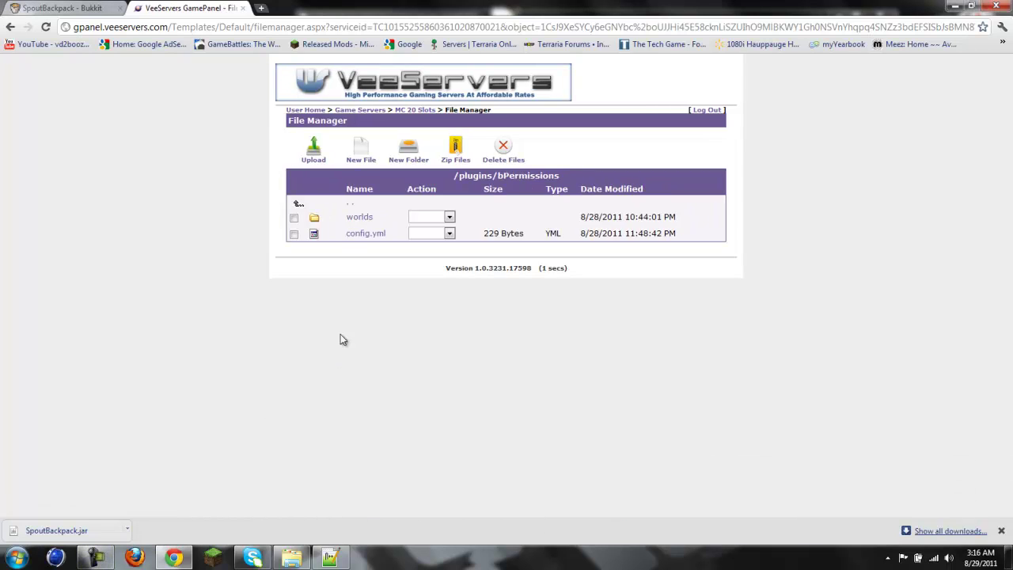
pyautogui.click(358, 217)
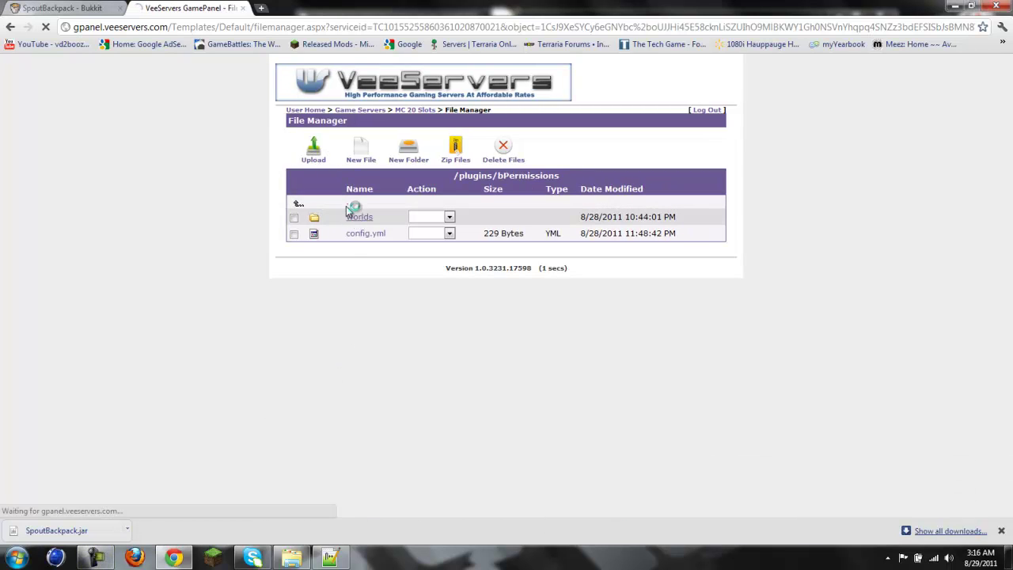
pyautogui.click(331, 558)
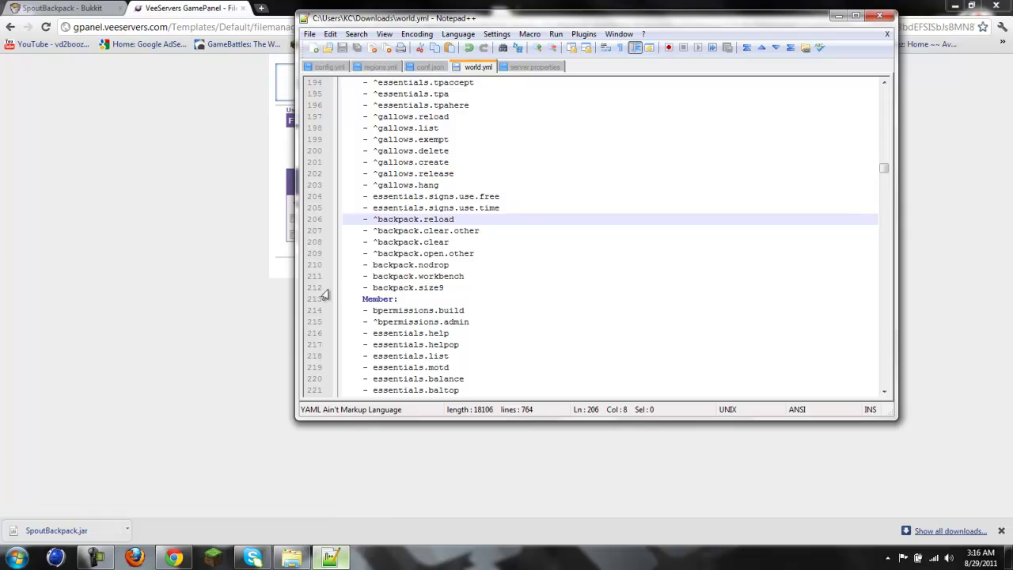
pyautogui.click(253, 142)
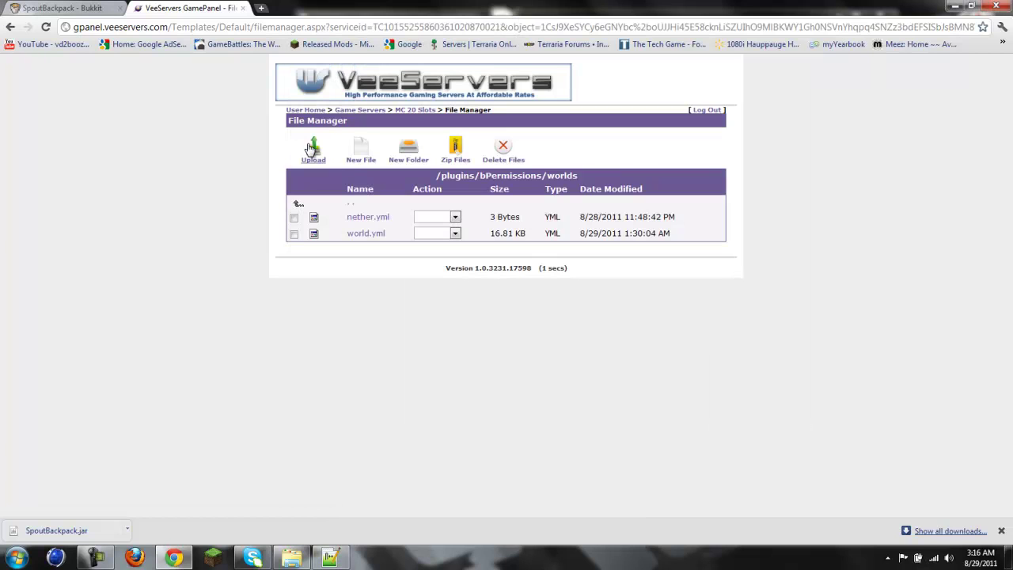
# Step: Upload the edited world.yml from Downloads to the server's worlds folder, and return to the /plugins folder
pyautogui.click(308, 145)
pyautogui.click(180, 129)
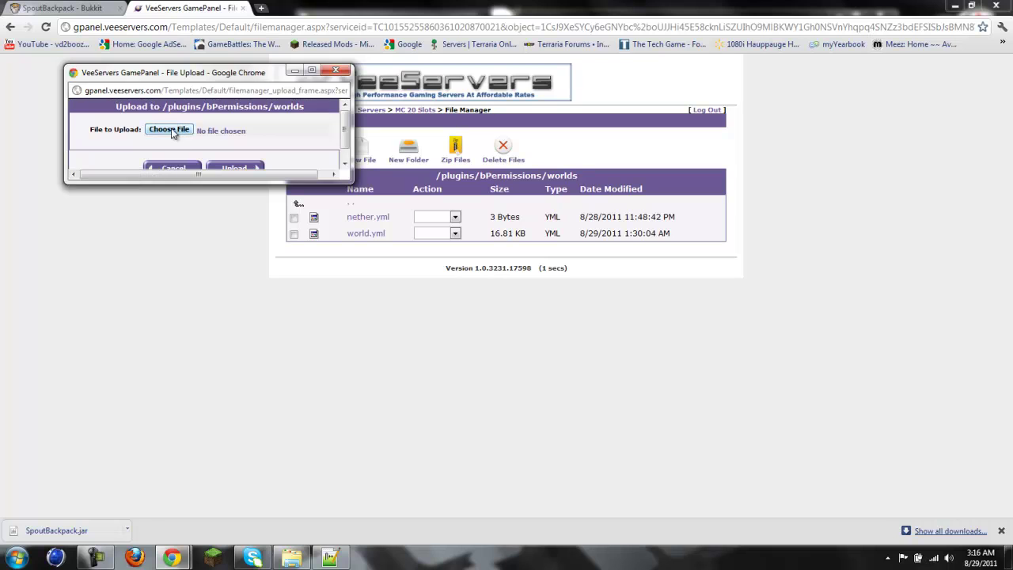
pyautogui.click(276, 277)
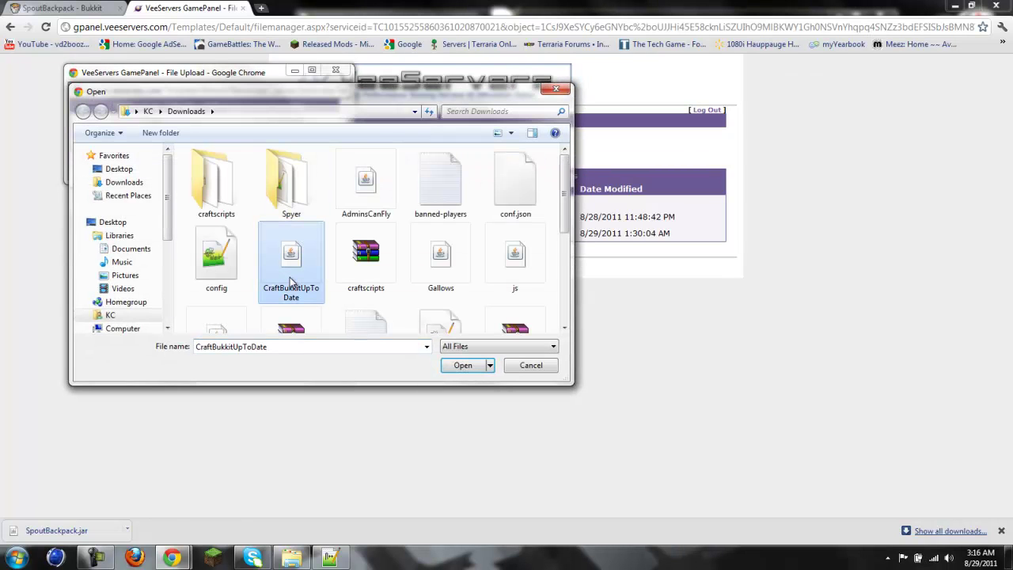
pyautogui.press('Down')
pyautogui.press('Down')
pyautogui.press('Down')
pyautogui.press('Right')
pyautogui.press('Right')
pyautogui.press('Right')
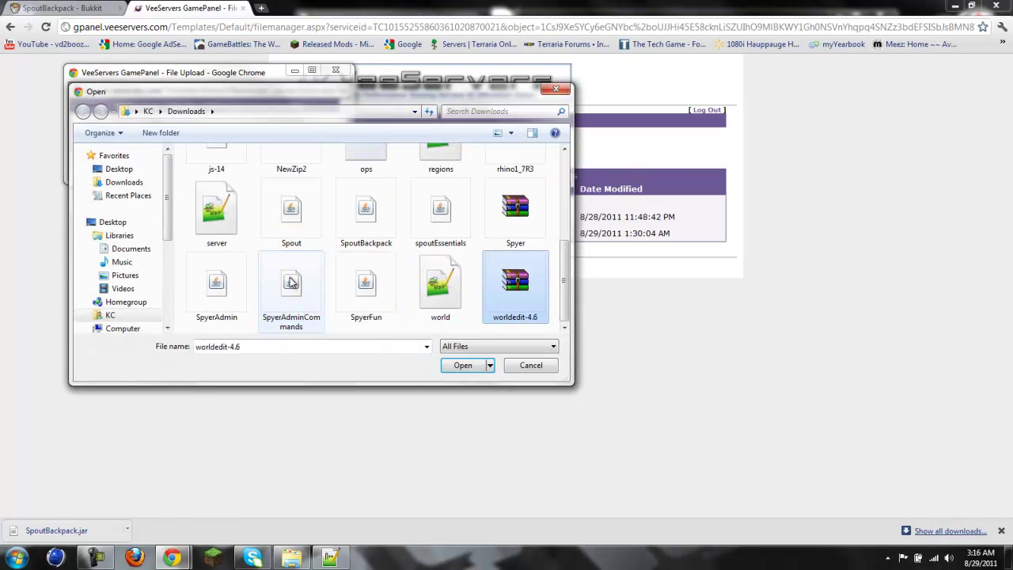
pyautogui.press('Left')
pyautogui.press('Return')
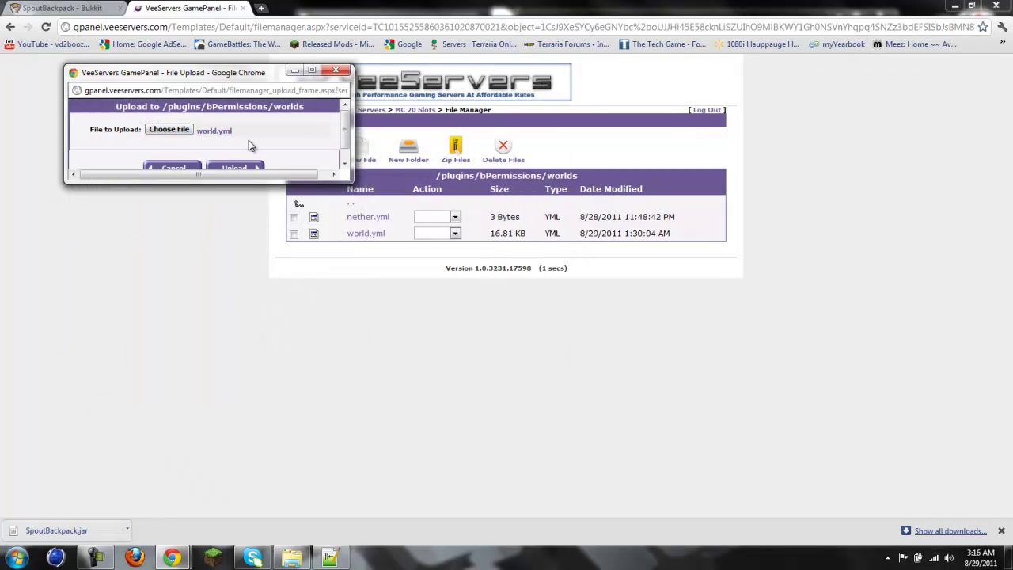
pyautogui.click(245, 168)
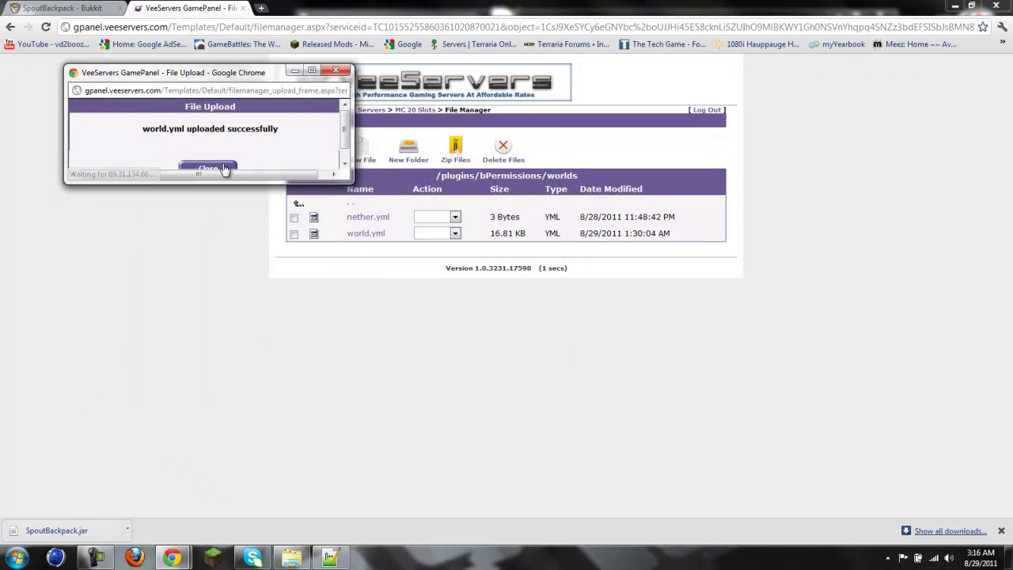
pyautogui.click(224, 168)
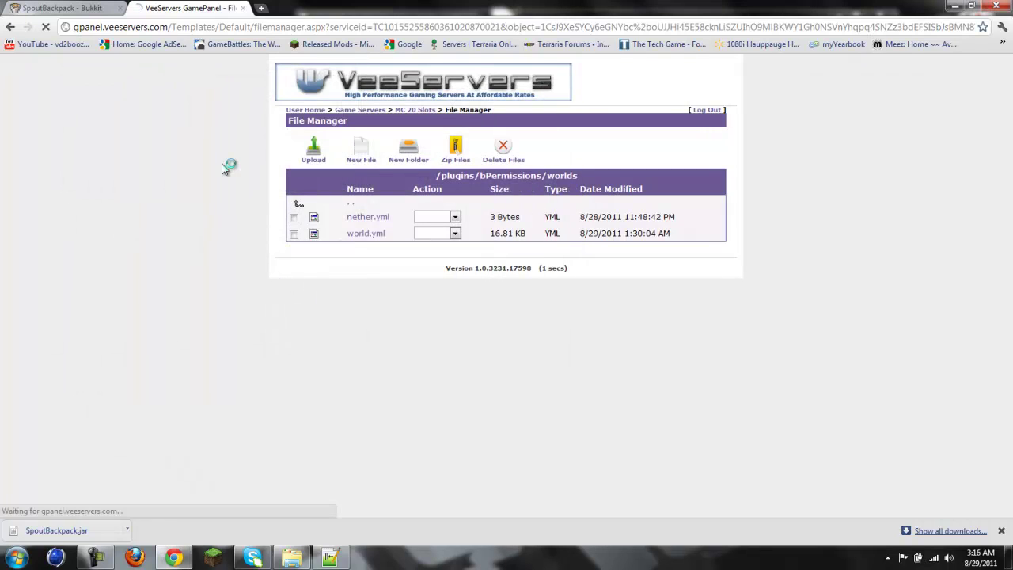
pyautogui.click(351, 208)
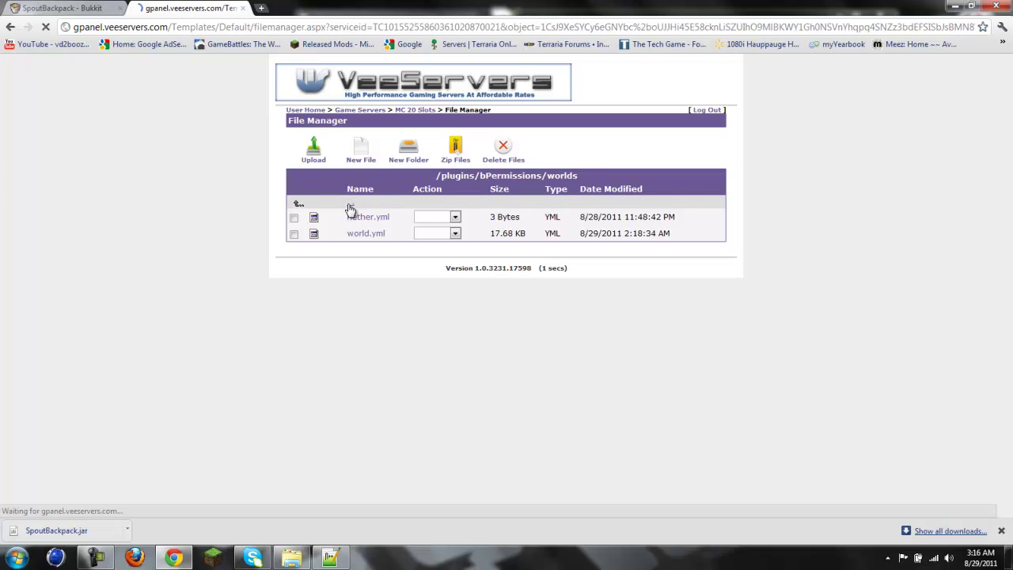
pyautogui.click(350, 208)
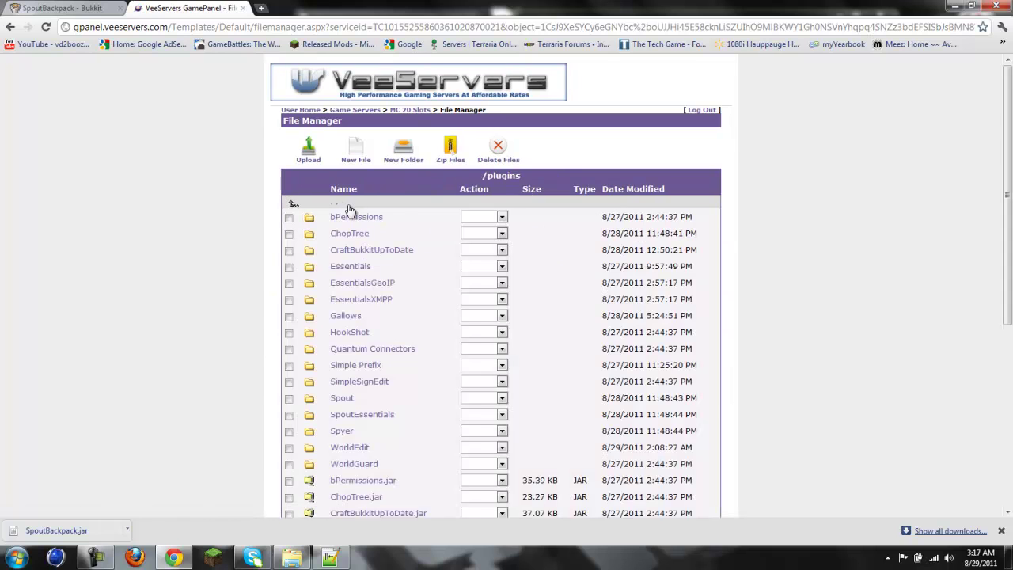
# Step: Launch Minecraft with the saved login and connect to the multiplayer server at 69.31.134.66:25569
pyautogui.click(214, 558)
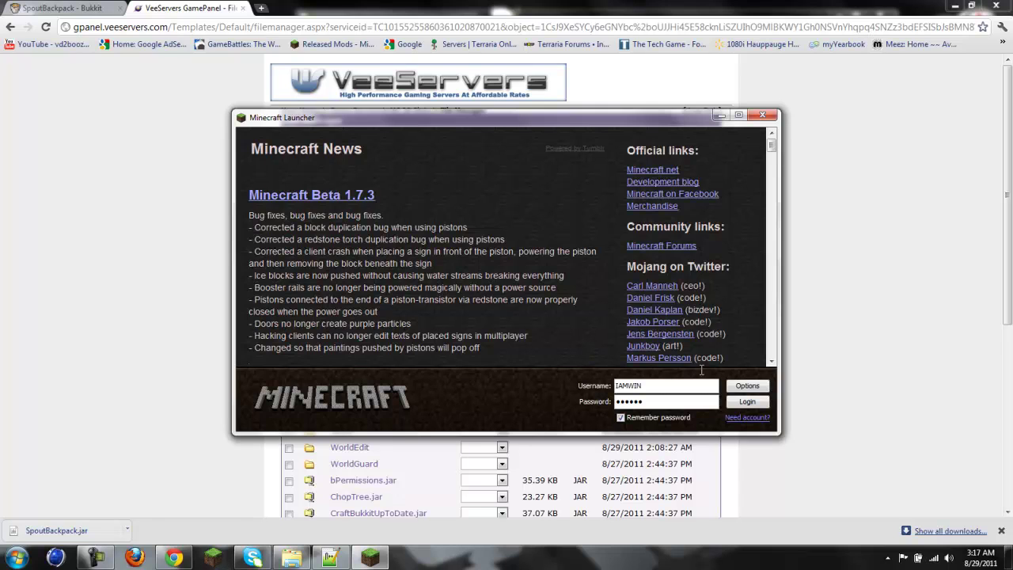
pyautogui.click(746, 402)
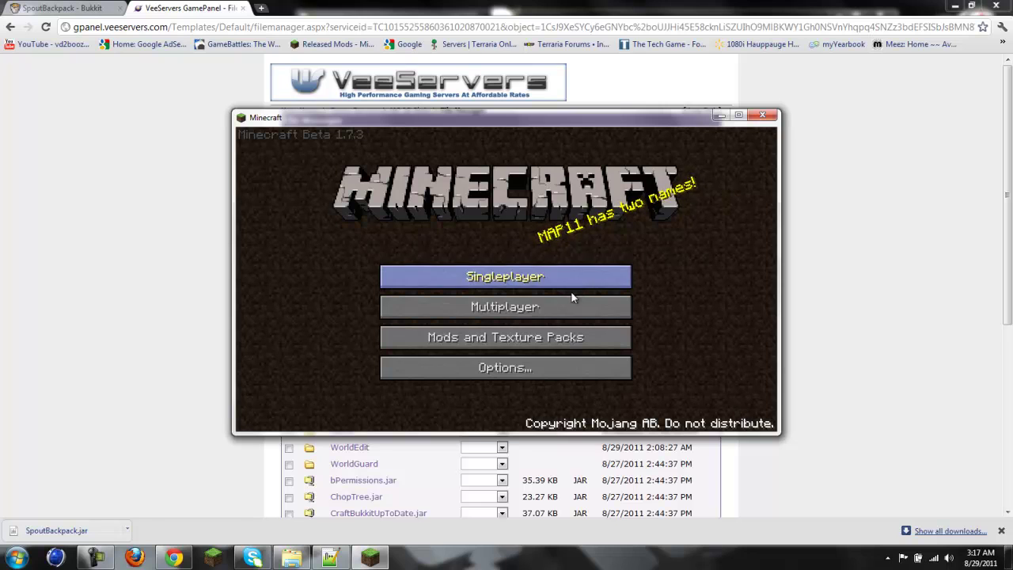
pyautogui.click(557, 300)
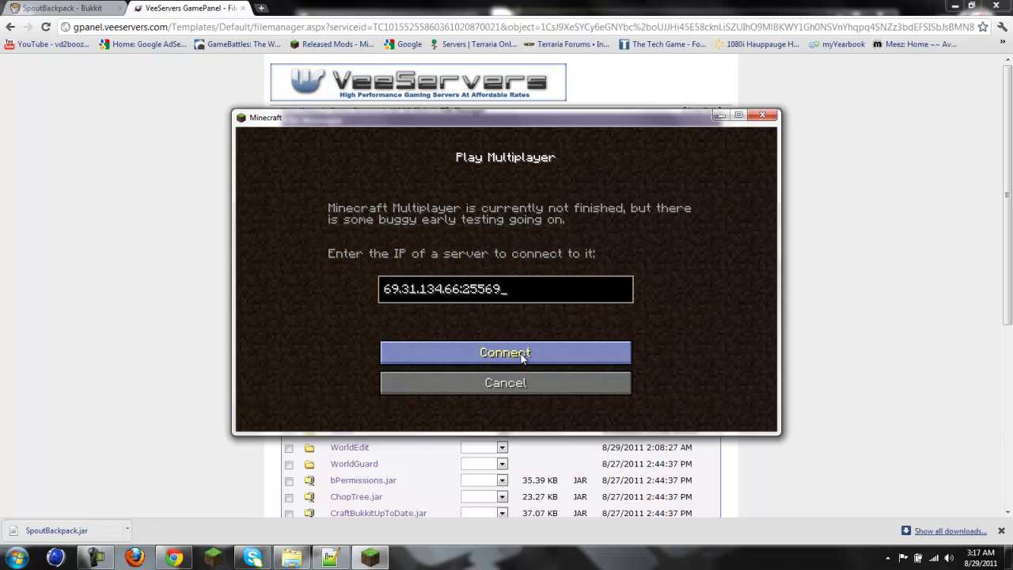
pyautogui.click(523, 356)
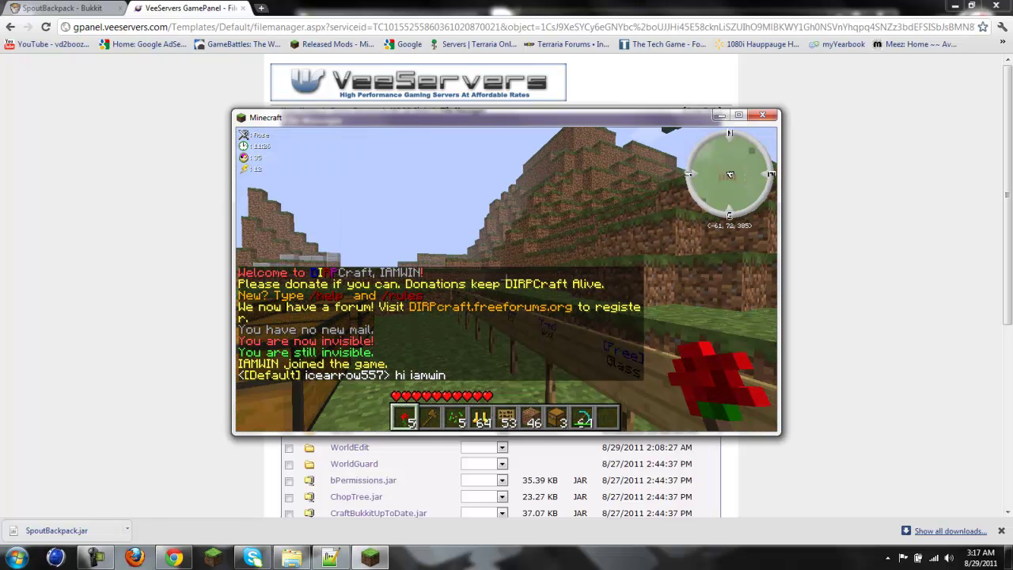
# Step: Run the /spy command in the game and send "lol" in the server chat
pyautogui.write('t/spy')
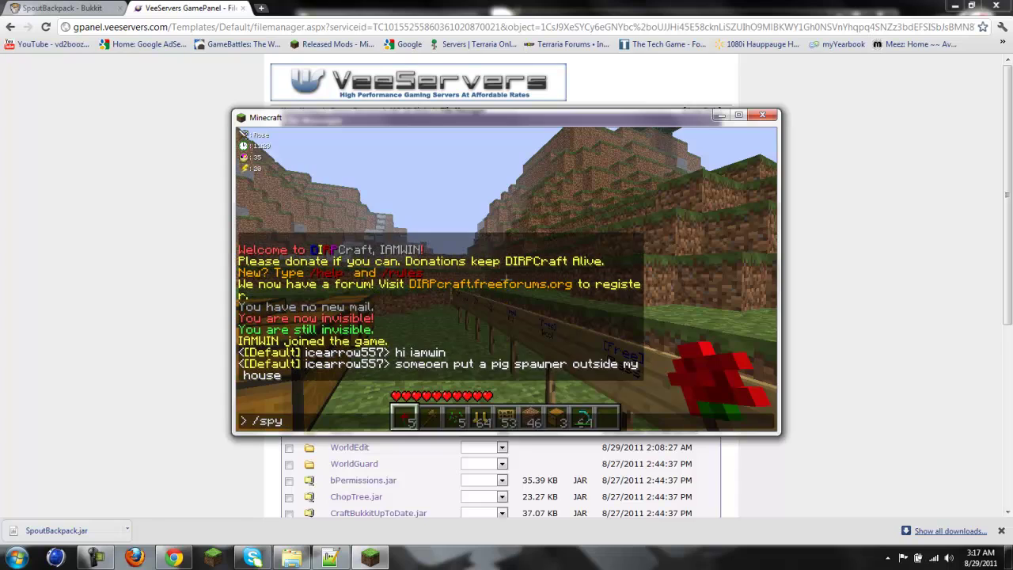
pyautogui.press('Return')
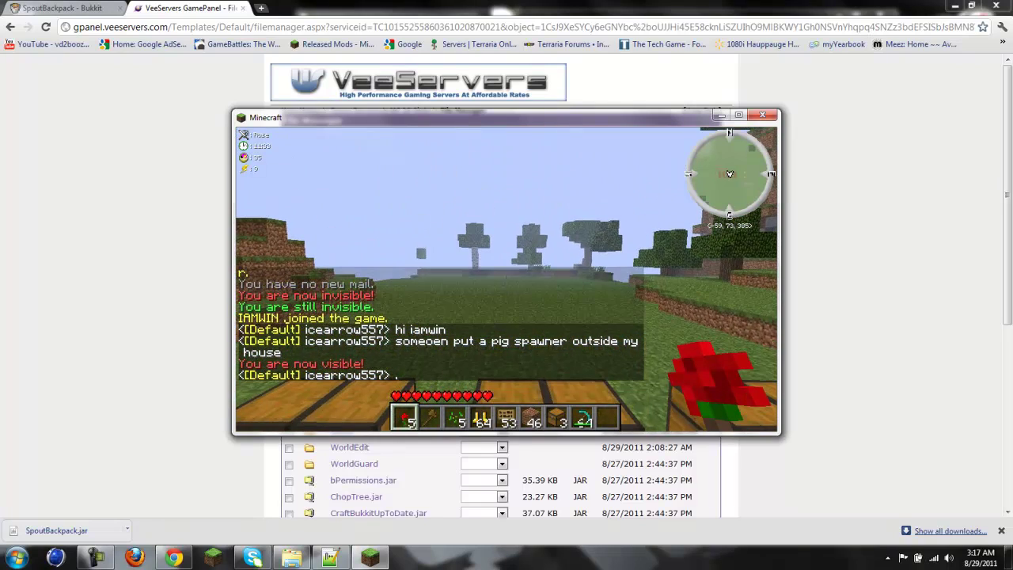
pyautogui.write('tlol')
pyautogui.press('Return')
# Step: Send "one min" in the server chat and start another chat message with "doing vid"
pyautogui.write('t')
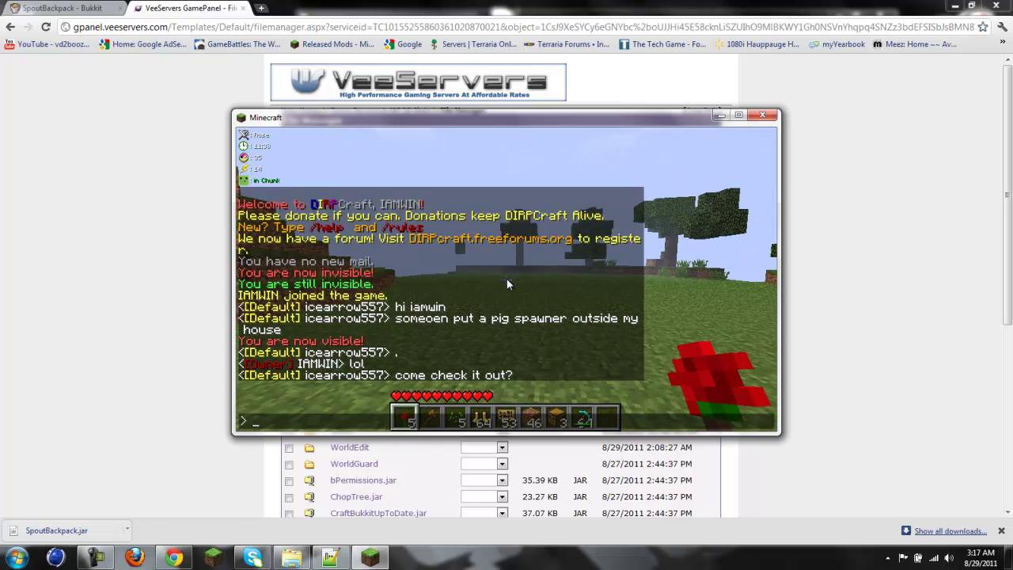
pyautogui.write('one min')
pyautogui.press('Return')
pyautogui.write('t')
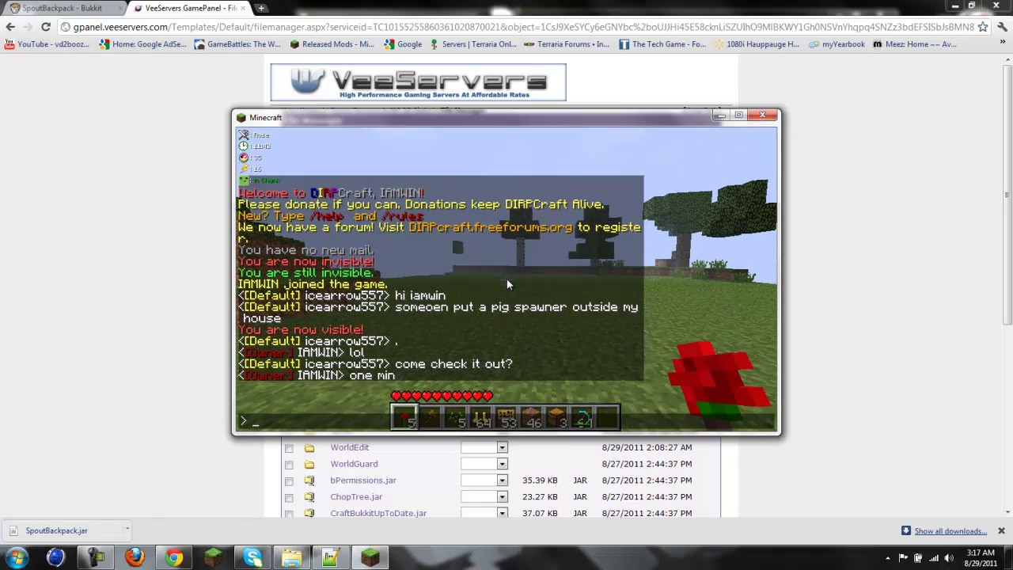
pyautogui.write('doing vid')
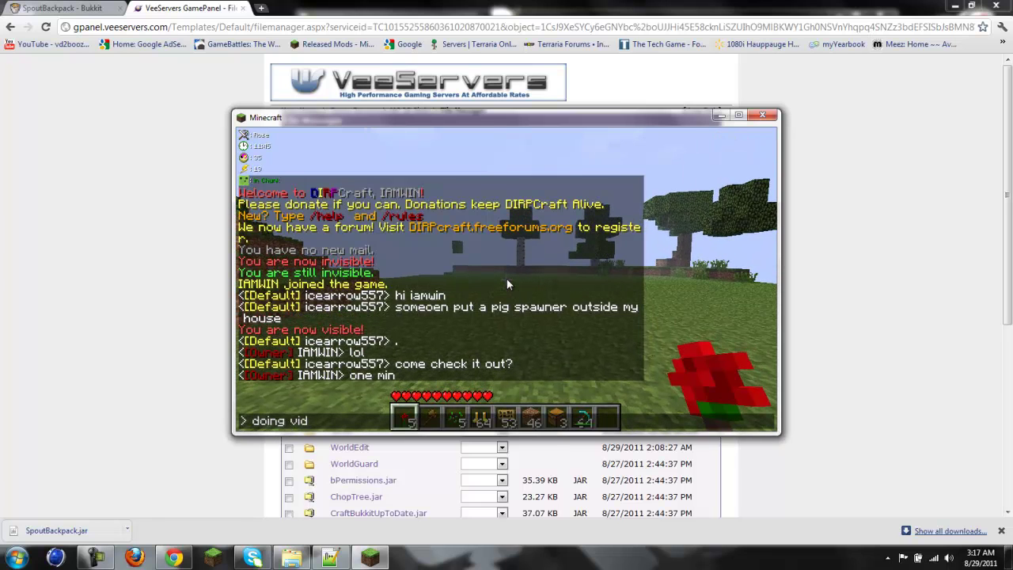
pyautogui.write(' gotta')
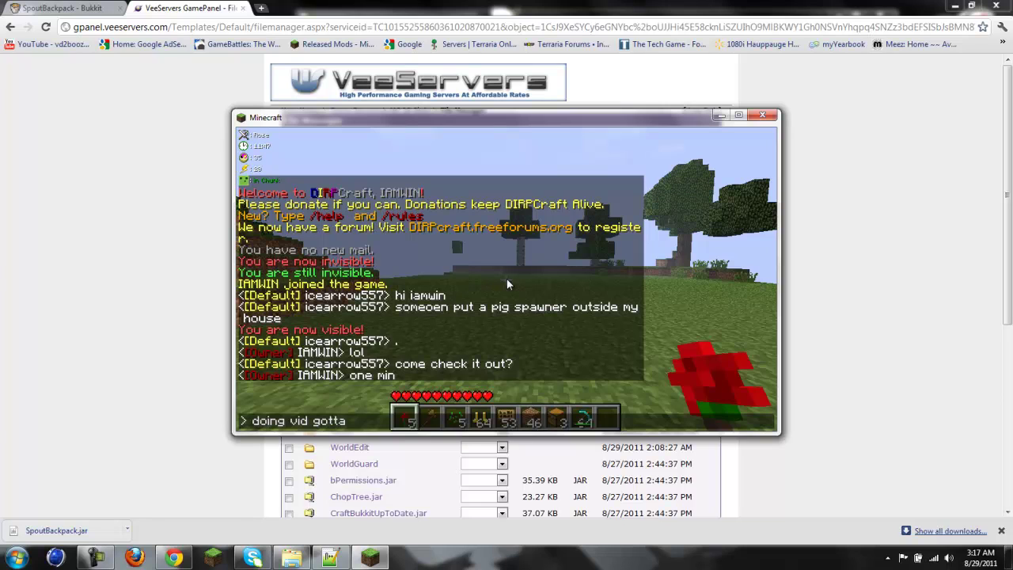
pyautogui.write(' re')
pyautogui.write('asd')
pyautogui.press('BackSpace')
pyautogui.press('BackSpace')
pyautogui.press('BackSpace')
pyautogui.write('st')
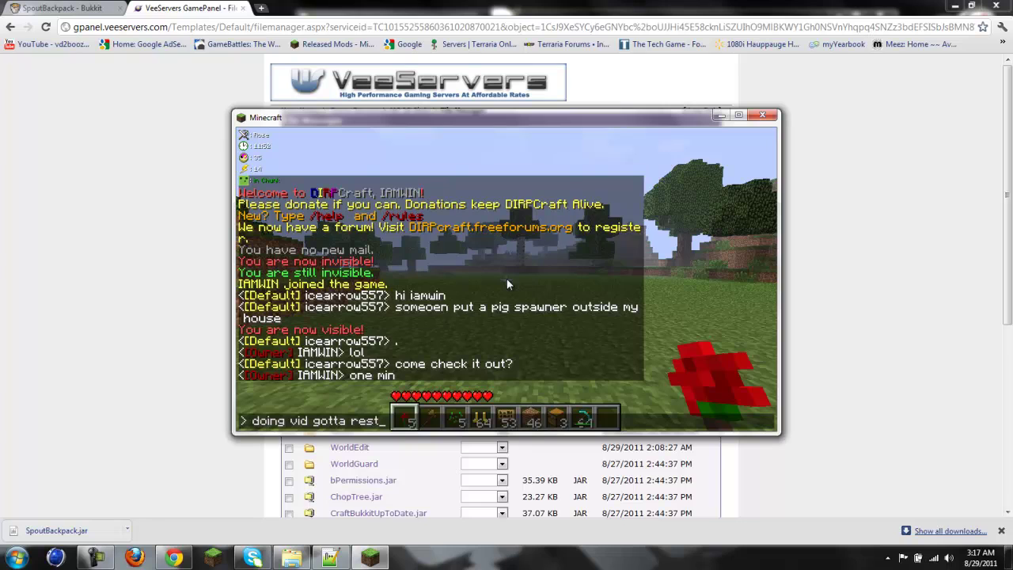
pyautogui.press('BackSpace')
pyautogui.press('BackSpace')
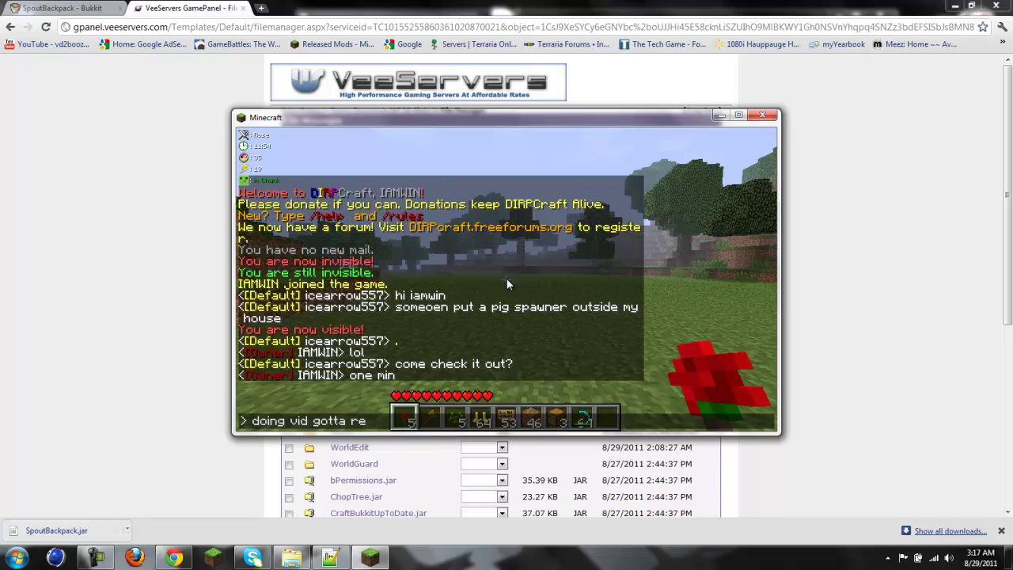
pyautogui.press('BackSpace')
pyautogui.press('BackSpace')
pyautogui.press('BackSpace')
pyautogui.press('BackSpace')
pyautogui.press('BackSpace')
pyautogui.press('BackSpace')
pyautogui.press('BackSpace')
pyautogui.press('BackSpace')
pyautogui.press('BackSpace')
# Step: Complete the started chat message with "will check after" and send it
pyautogui.write('will')
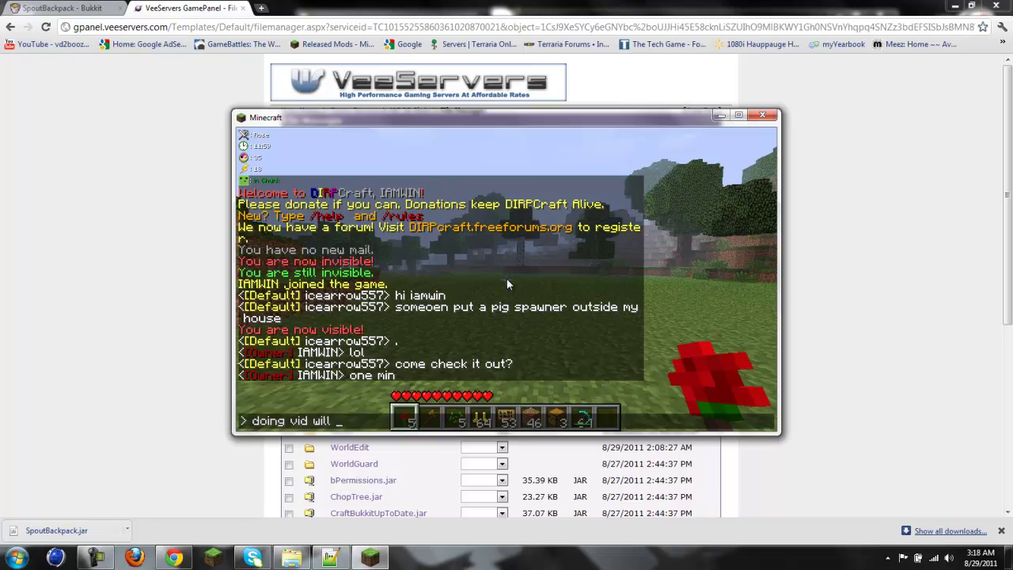
pyautogui.write(' check after')
pyautogui.press('Return')
# Step: Reload the server plugins with the /reload command
pyautogui.write('t/re')
pyautogui.write('load')
pyautogui.press('Return')
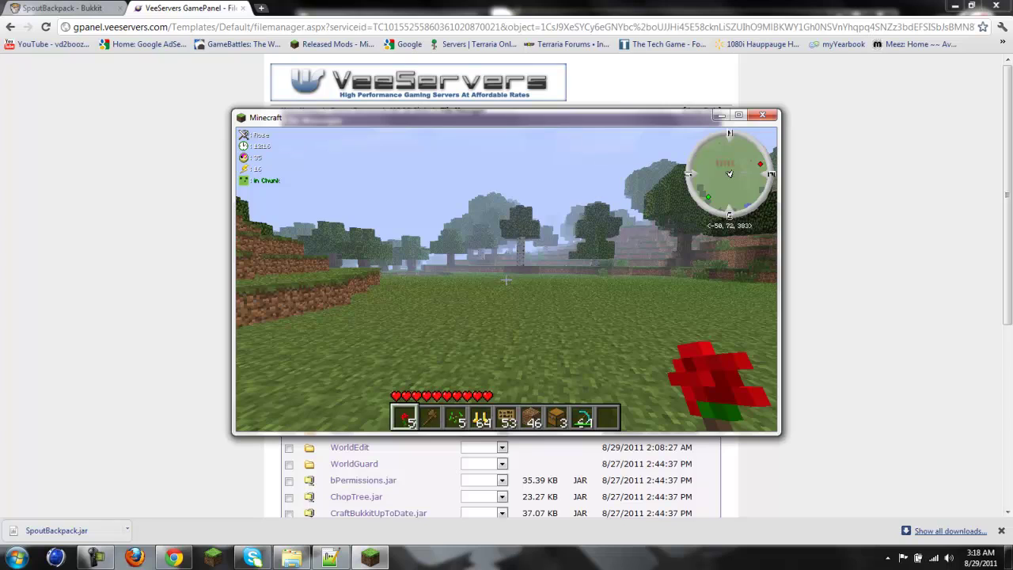
# Step: Walk toward the rows of chests and check the player's inventory
pyautogui.moveTo(506, 278)
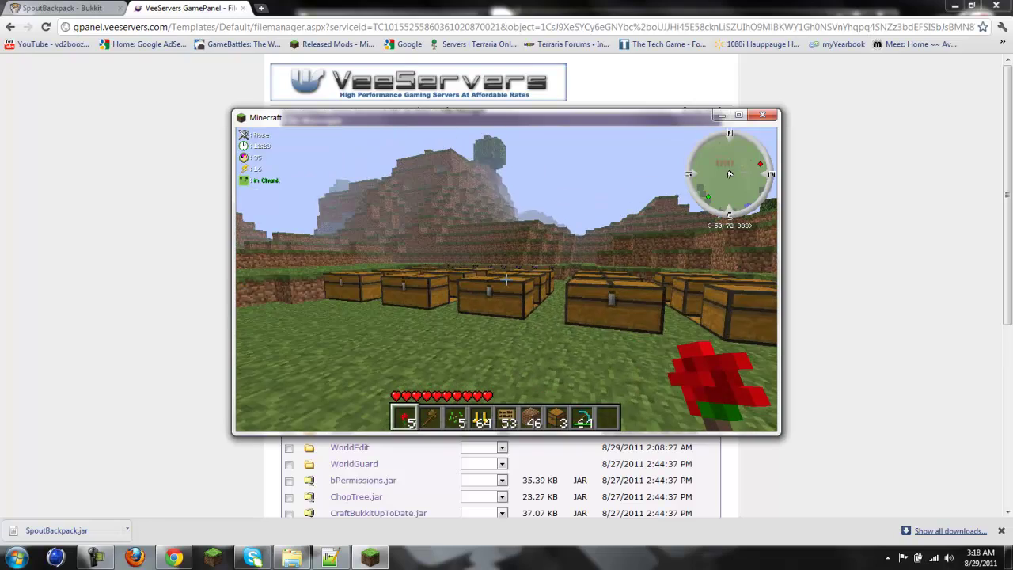
pyautogui.press('w')
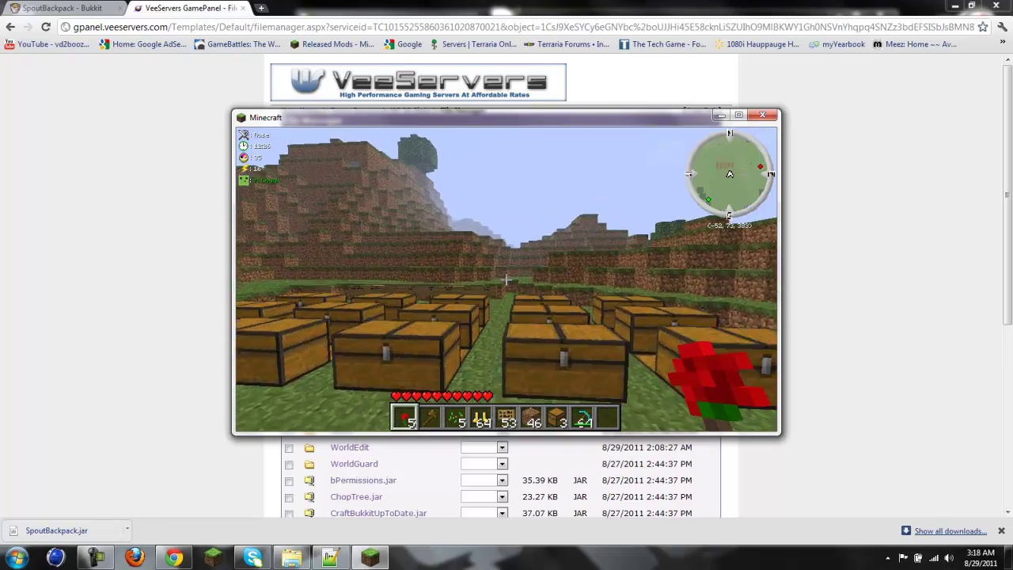
pyautogui.press('w')
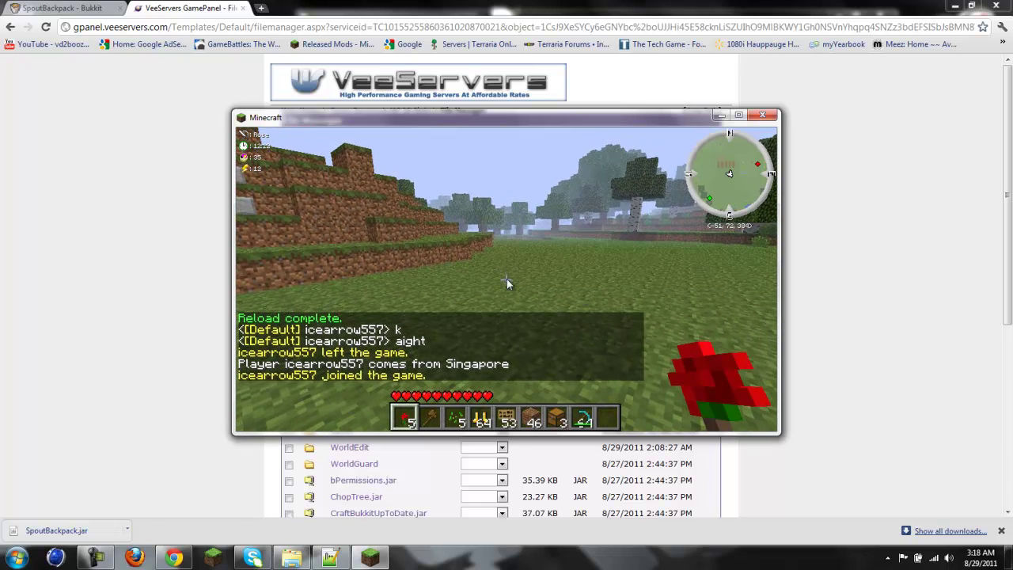
pyautogui.press('e')
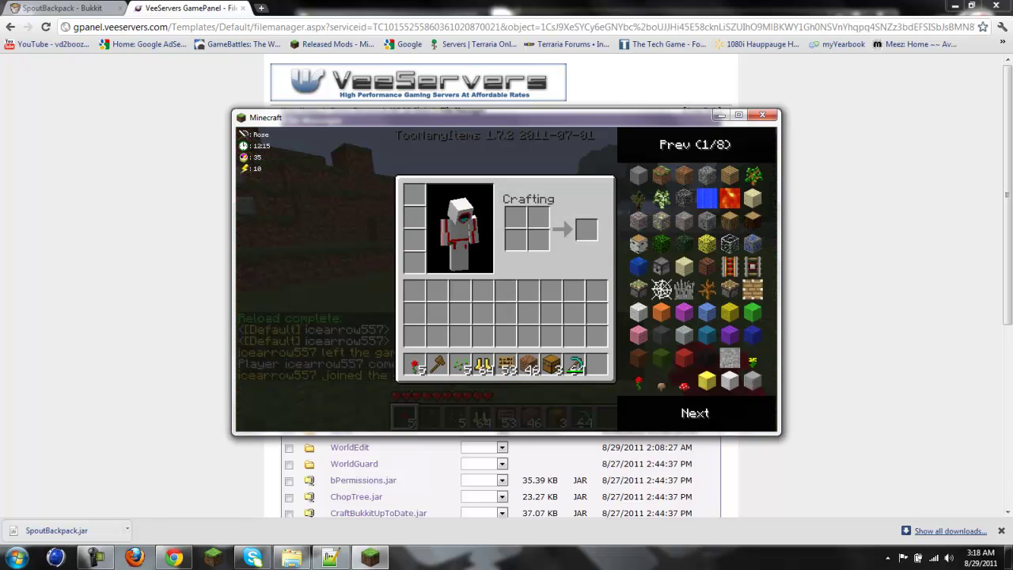
pyautogui.press('e')
# Step: Disconnect from the multiplayer server and close Minecraft
pyautogui.press('Escape')
pyautogui.click(504, 346)
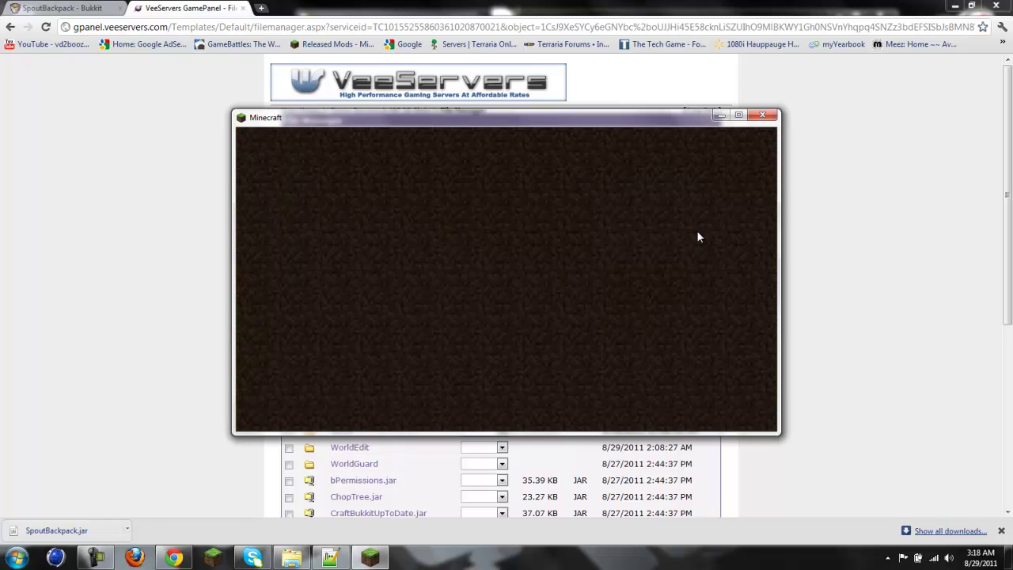
pyautogui.click(762, 115)
# Step: Refresh the /plugins listing in the file manager and look into the SpoutBackpack folder and its inventories
pyautogui.press('F5')
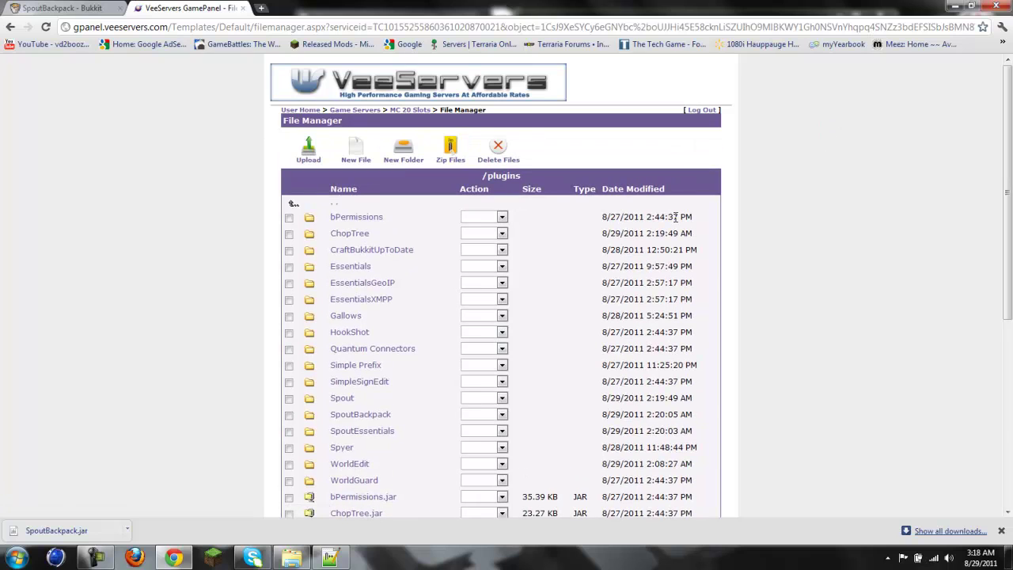
pyautogui.click(381, 418)
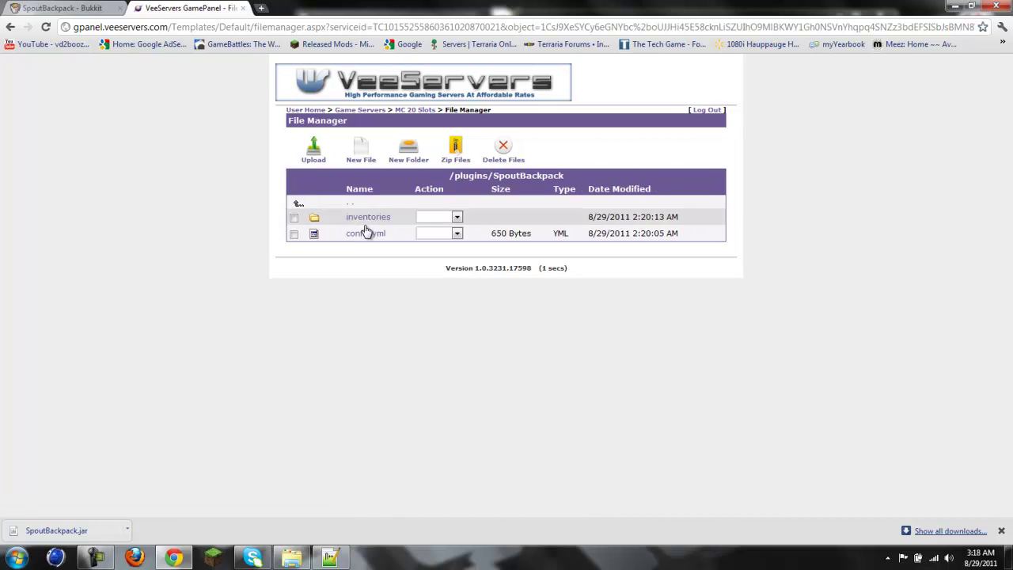
pyautogui.click(367, 219)
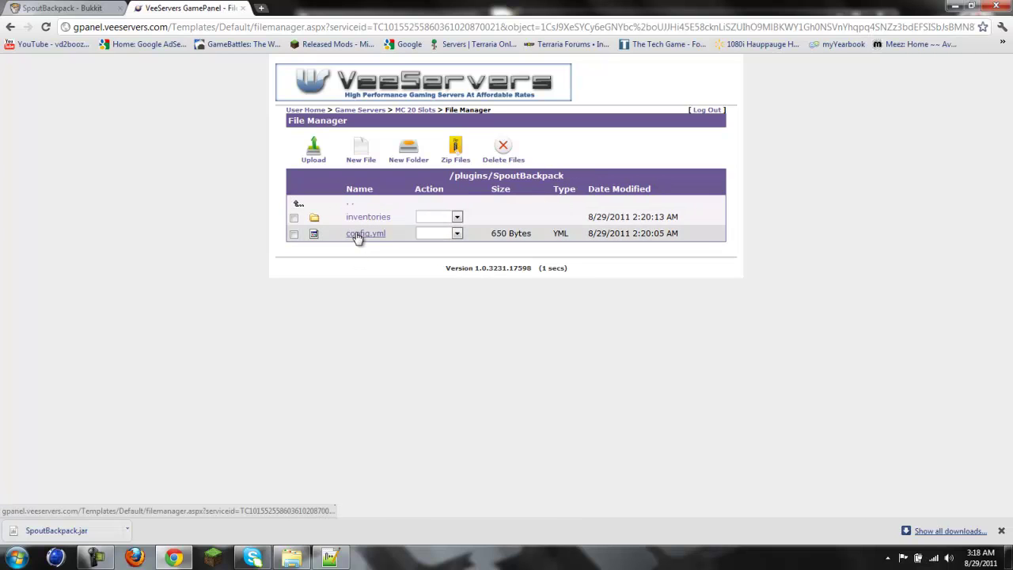
# Step: Download SpoutBackpack's config.yml with its file type set to always open, and open it in Notepad++
pyautogui.click(357, 234)
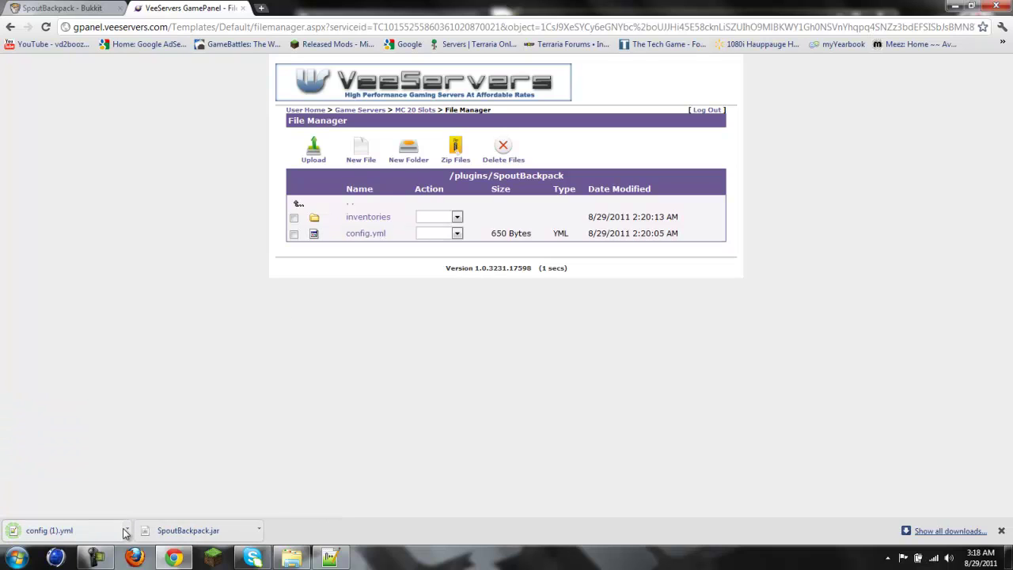
pyautogui.click(124, 530)
pyautogui.click(219, 496)
pyautogui.click(126, 530)
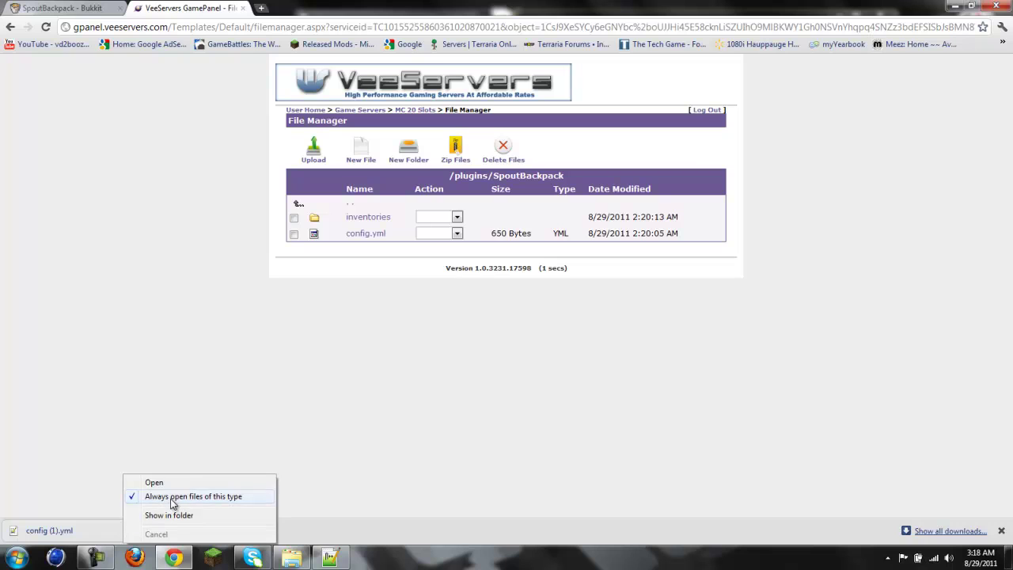
pyautogui.click(153, 482)
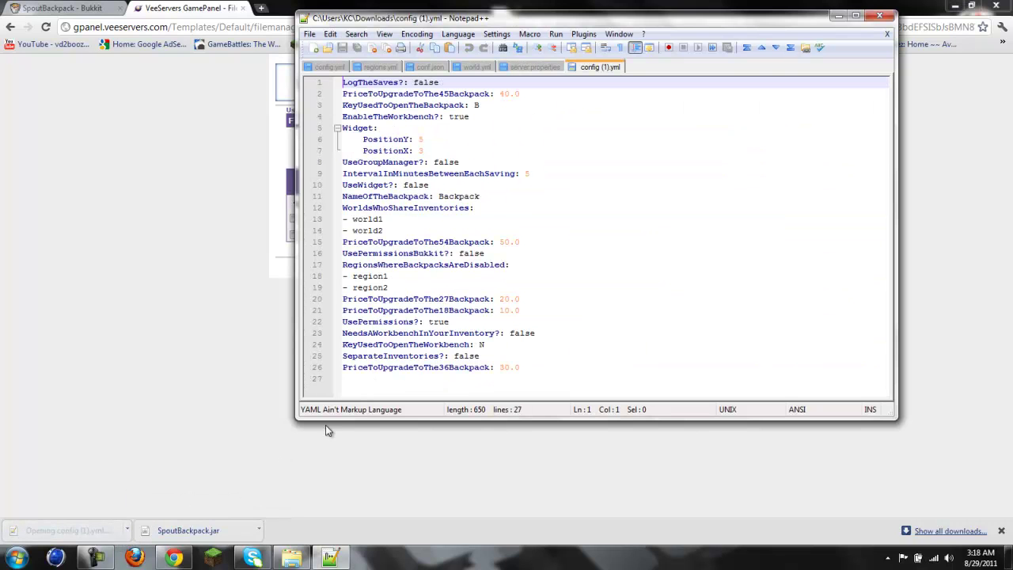
# Step: Return to the browser's downloads and show config (1).yml in its Downloads folder
pyautogui.click(131, 535)
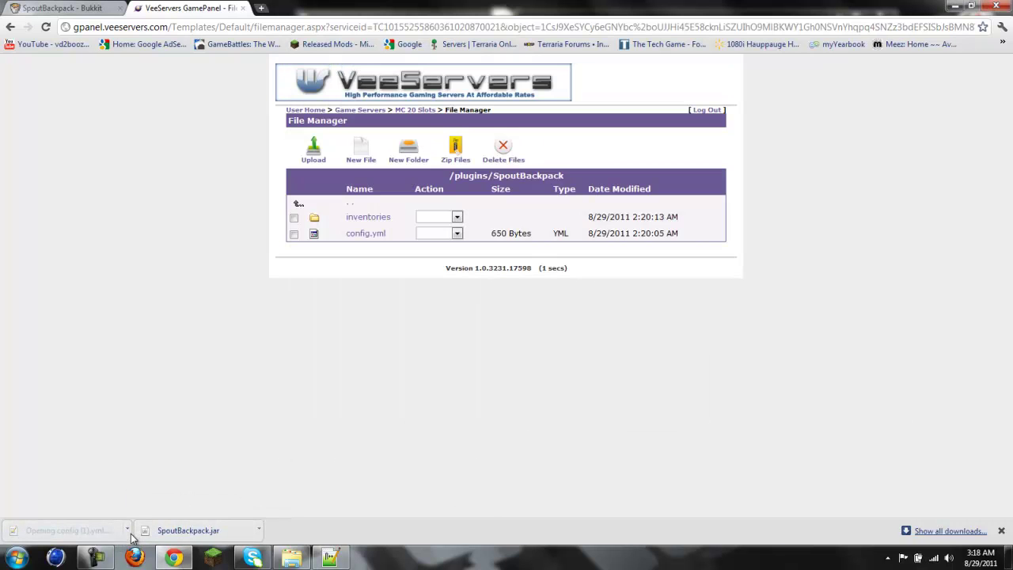
pyautogui.click(259, 530)
pyautogui.click(283, 494)
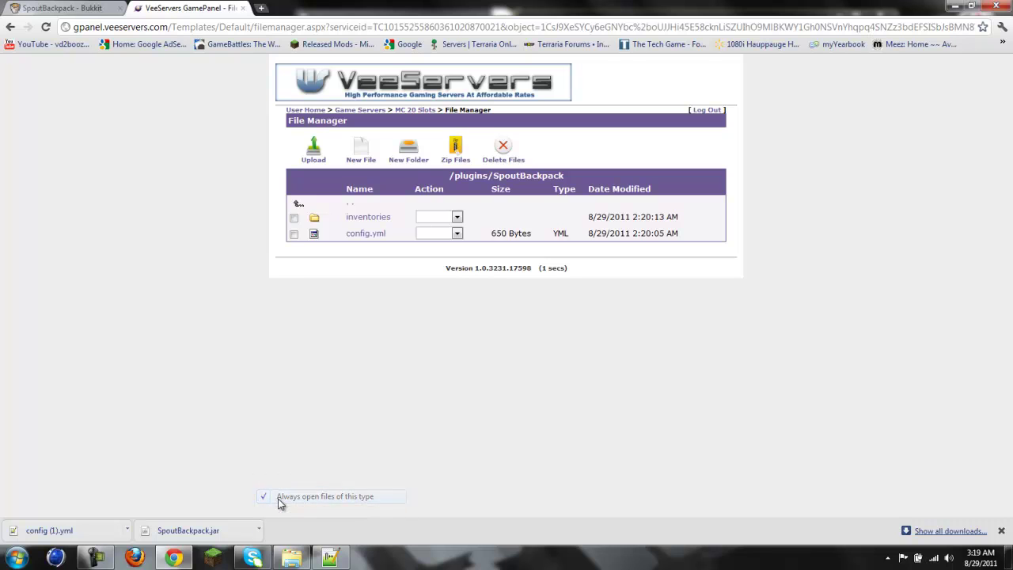
pyautogui.rightClick(141, 532)
pyautogui.click(150, 514)
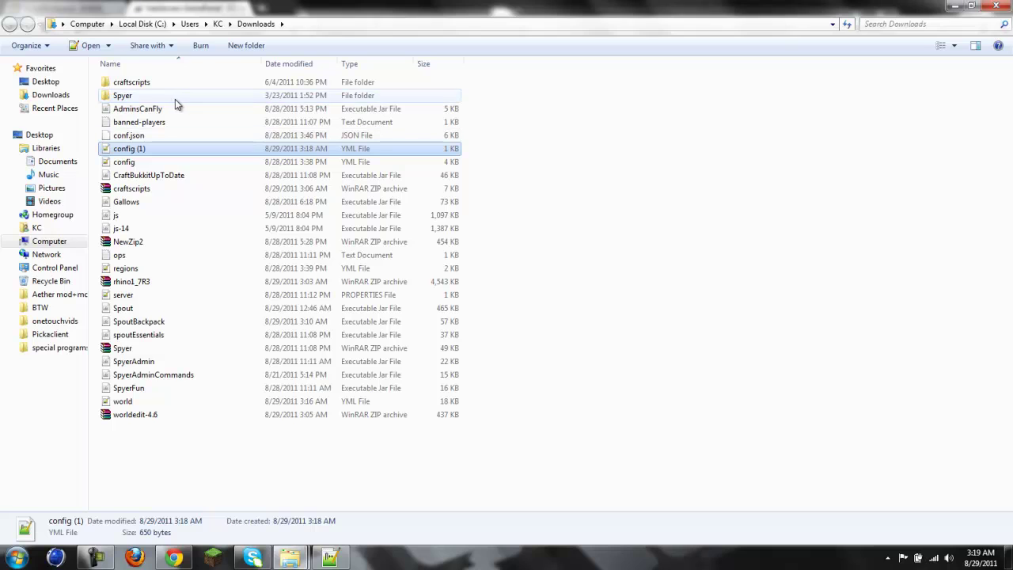
# Step: Create a folder named spoutbackpack in Downloads, move config (1) into it, and open the folder
pyautogui.click(607, 283)
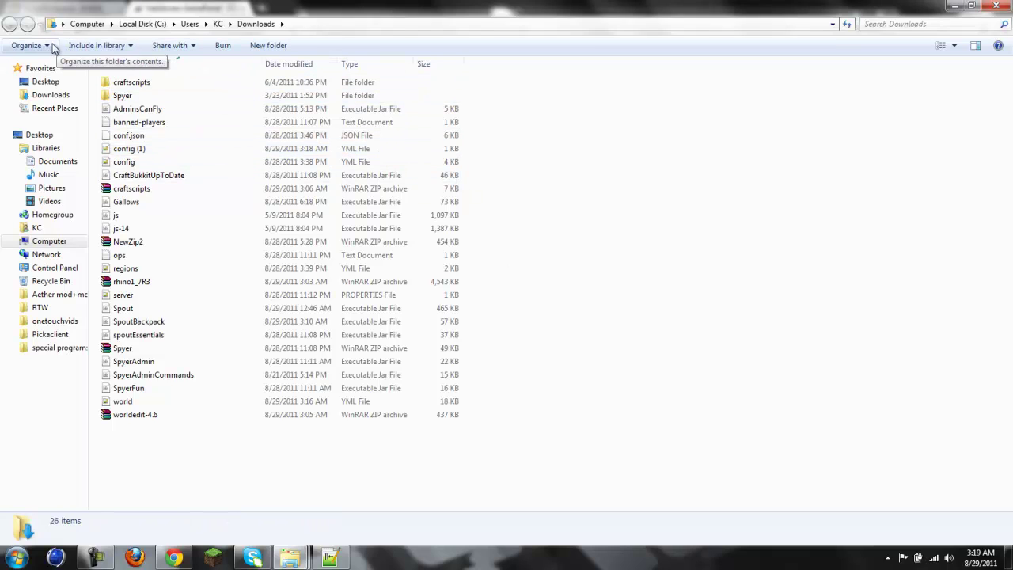
pyautogui.click(261, 48)
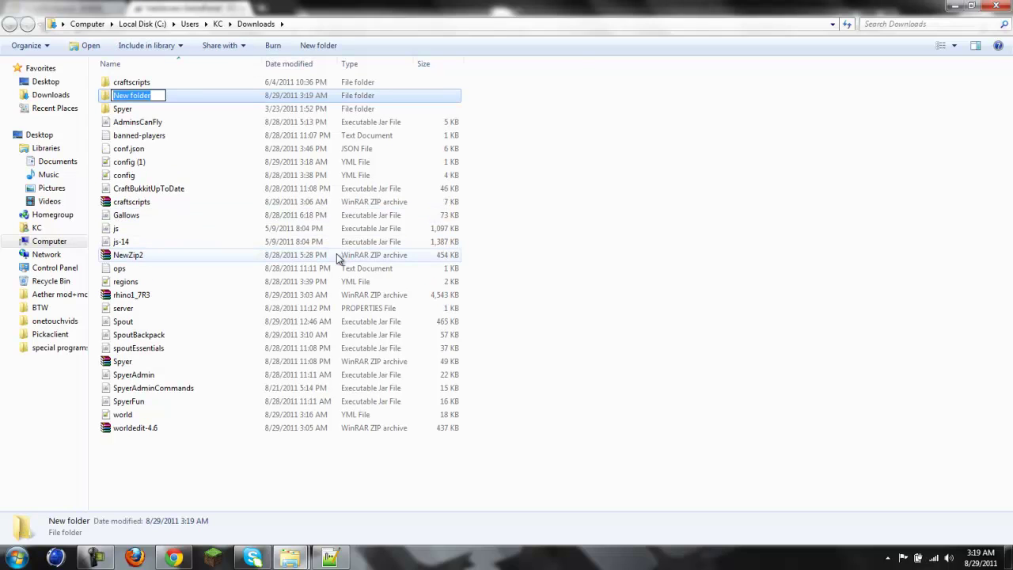
pyautogui.write('spoutbackpack')
pyautogui.press('Return')
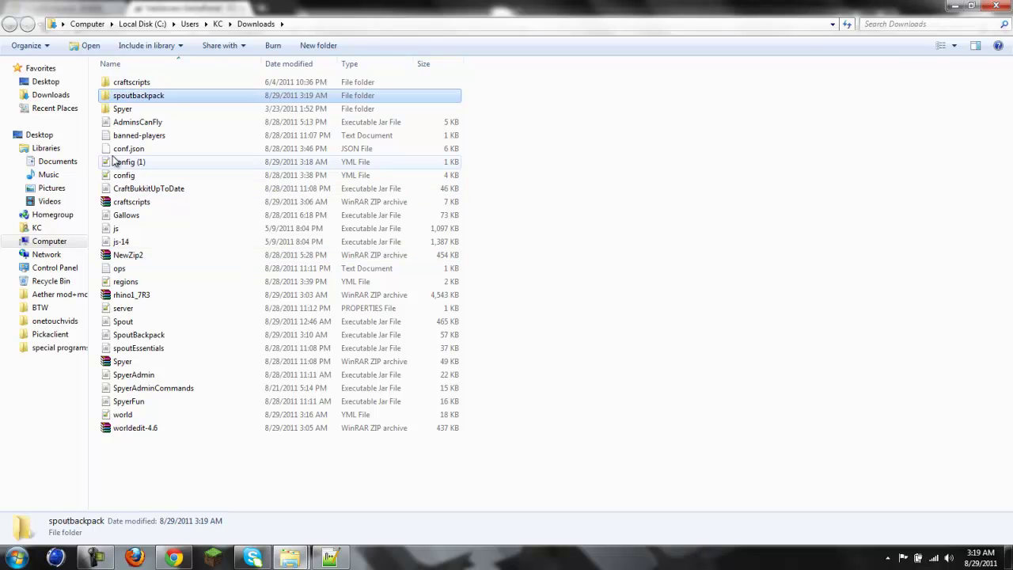
pyautogui.moveTo(115, 163); pyautogui.dragTo(121, 98)
pyautogui.doubleClick(126, 96)
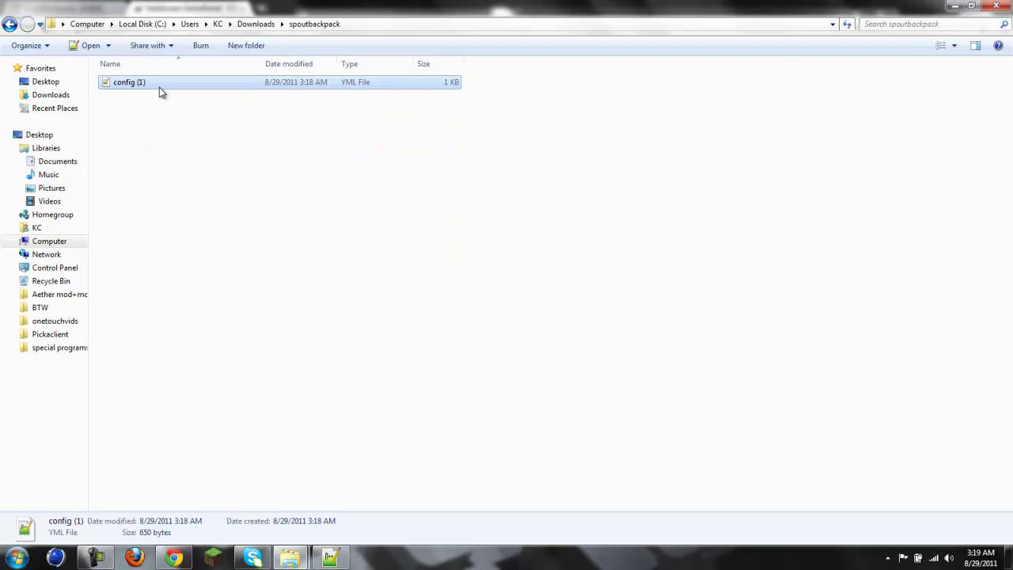
# Step: Rename the config (1) file in the spoutbackpack folder as config
pyautogui.rightClick(159, 87)
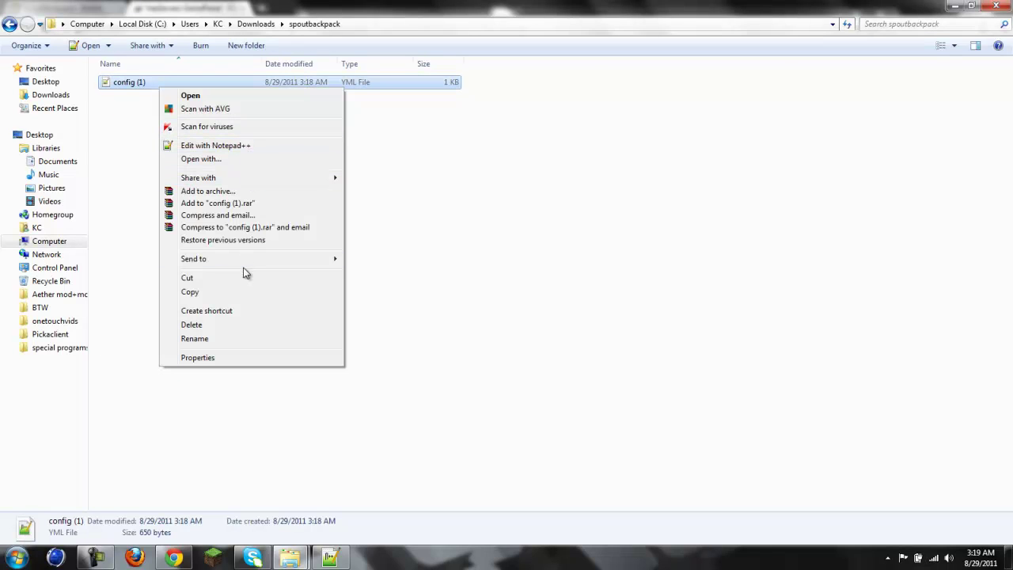
pyautogui.click(226, 338)
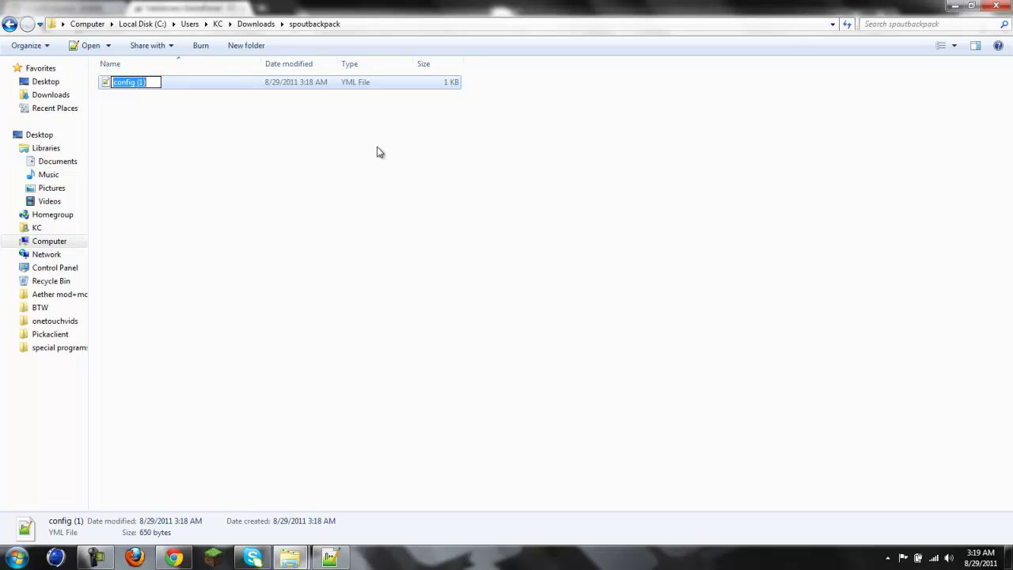
pyautogui.press('End')
pyautogui.press('BackSpace')
pyautogui.press('BackSpace')
pyautogui.press('BackSpace')
pyautogui.press('BackSpace')
pyautogui.click(331, 114)
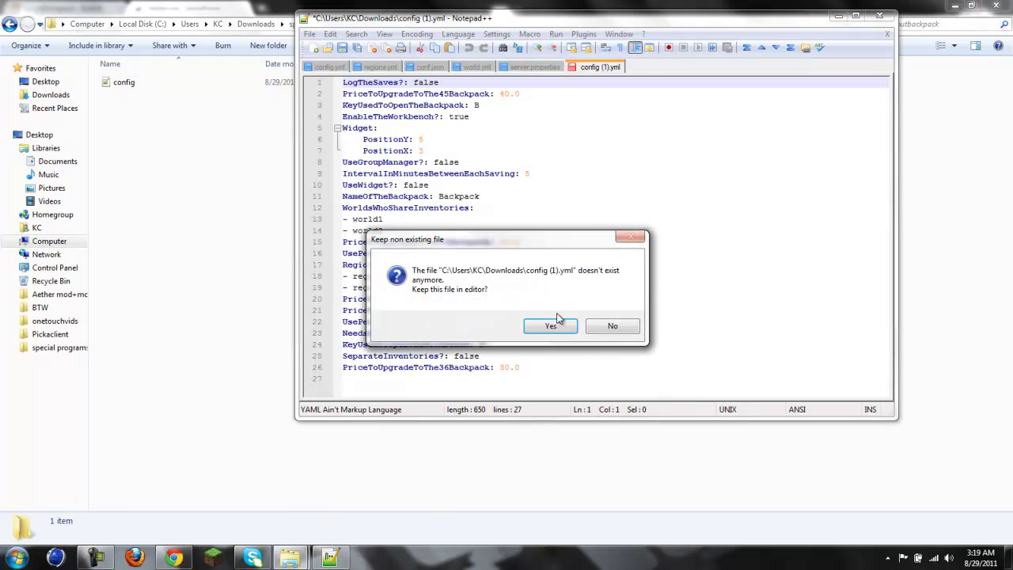
# Step: Discard the missing config (1).yml from Notepad++ and open config.yml from the spoutbackpack folder
pyautogui.click(606, 328)
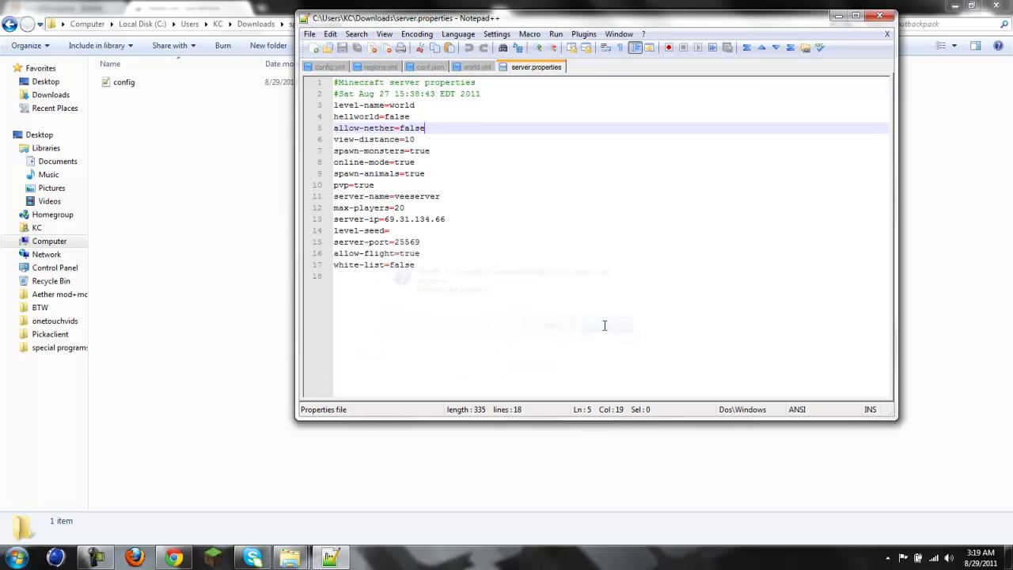
pyautogui.doubleClick(140, 79)
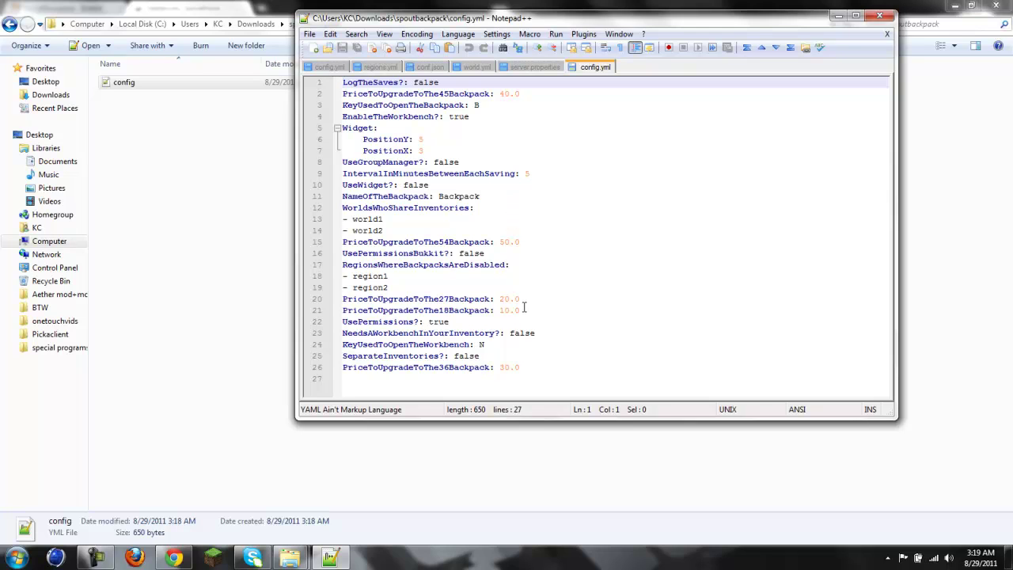
# Step: Try c as the KeyUsedToOpenTheWorkbench value in config.yml, and restore N
pyautogui.click(453, 322)
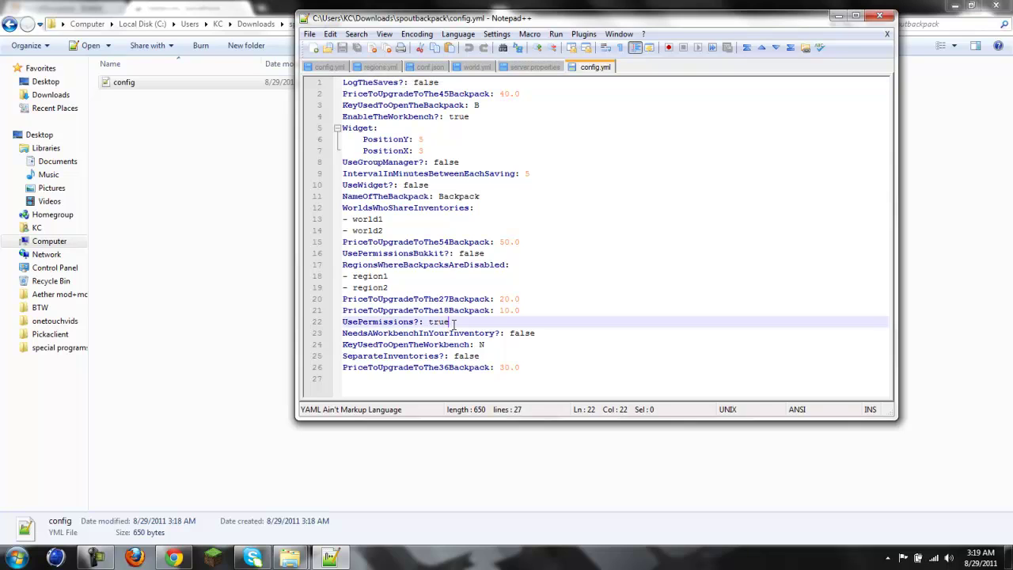
pyautogui.click(544, 333)
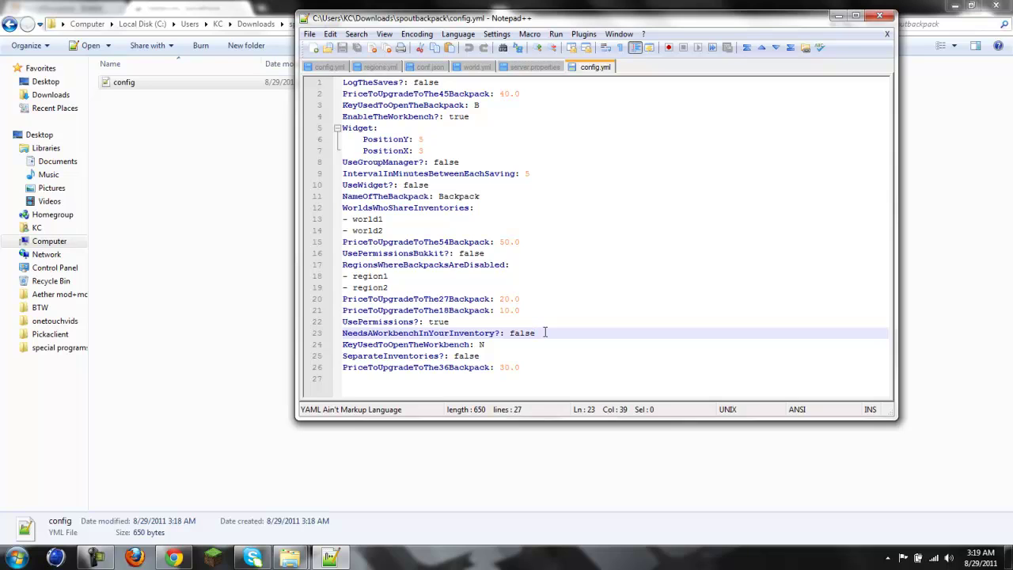
pyautogui.press('Down')
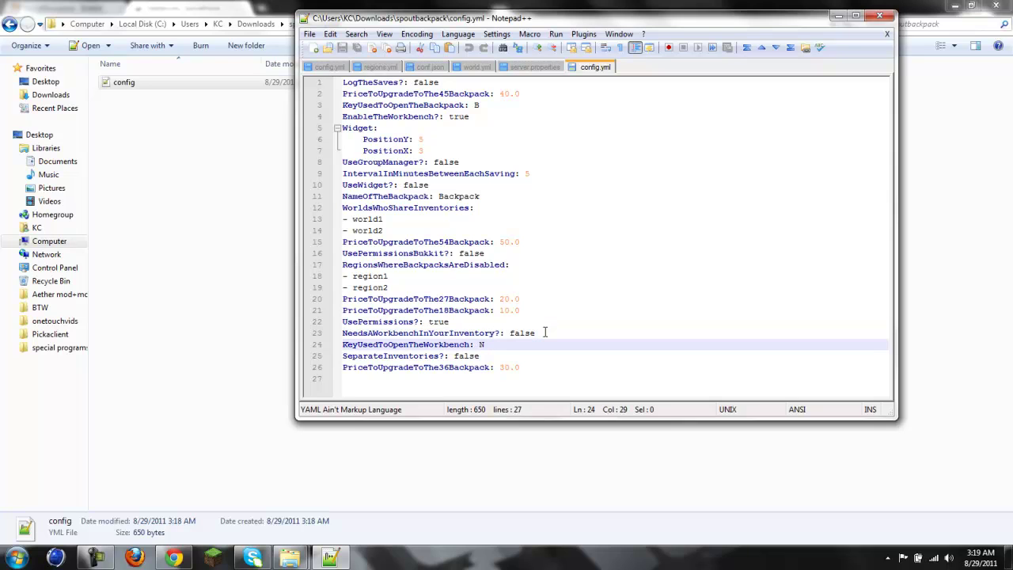
pyautogui.press('BackSpace')
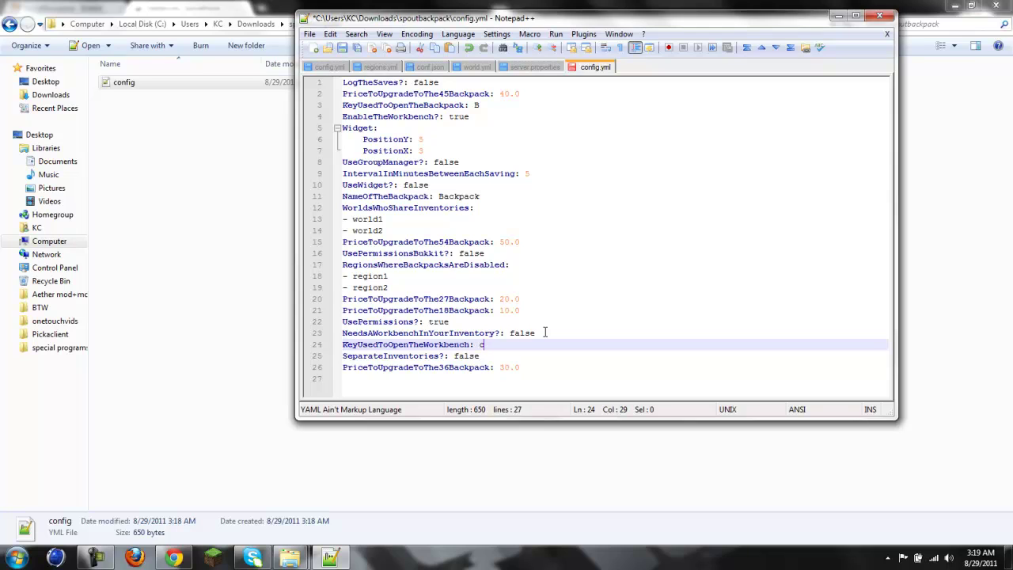
pyautogui.press('BackSpace')
pyautogui.press('Down')
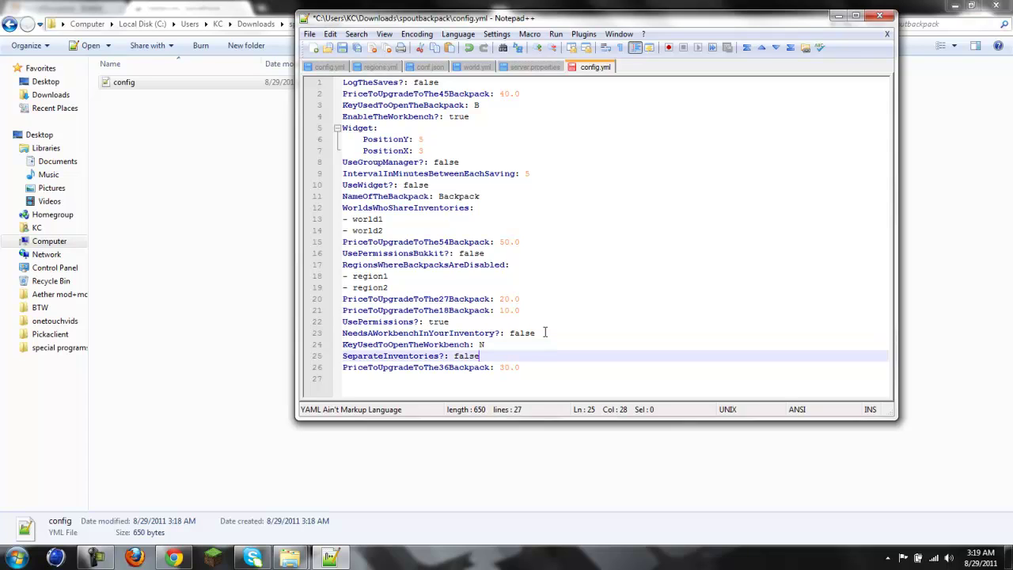
# Step: Review the SpoutBackpack settings in config.yml line by line, from LogTheSaves? to PriceToUpgradeToThe36Backpack
pyautogui.press('Down')
pyautogui.press('Down')
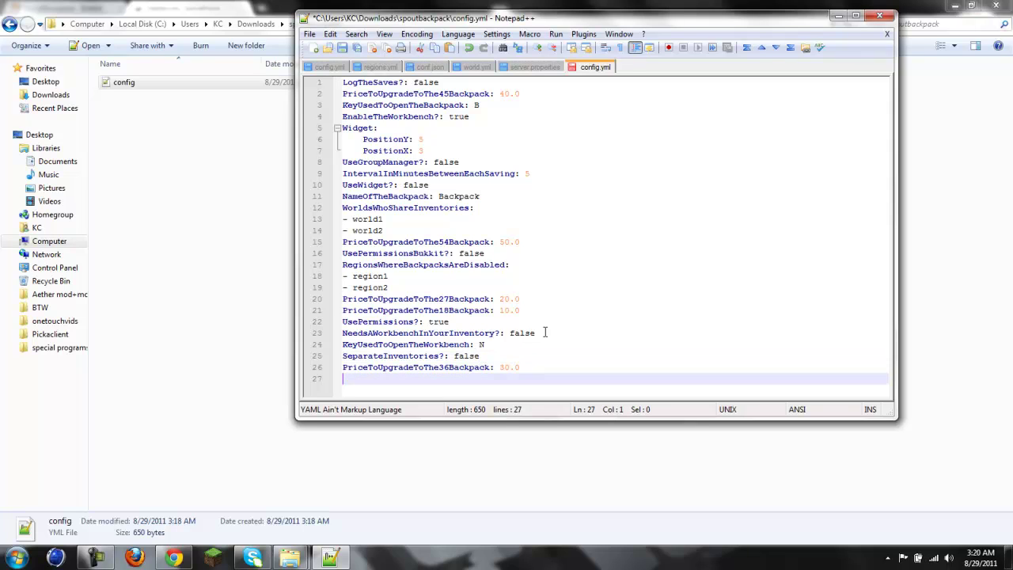
pyautogui.press('Up')
pyautogui.press('Up')
pyautogui.press('Up')
pyautogui.press('Up')
pyautogui.press('Up')
pyautogui.press('Up')
pyautogui.press('Up')
pyautogui.press('Up')
pyautogui.press('Up')
pyautogui.press('Up')
pyautogui.press('Up')
pyautogui.press('Up')
pyautogui.press('Up')
pyautogui.press('Up')
pyautogui.press('Up')
pyautogui.press('Up')
pyautogui.press('Up')
pyautogui.press('Up')
pyautogui.press('Up')
pyautogui.press('Up')
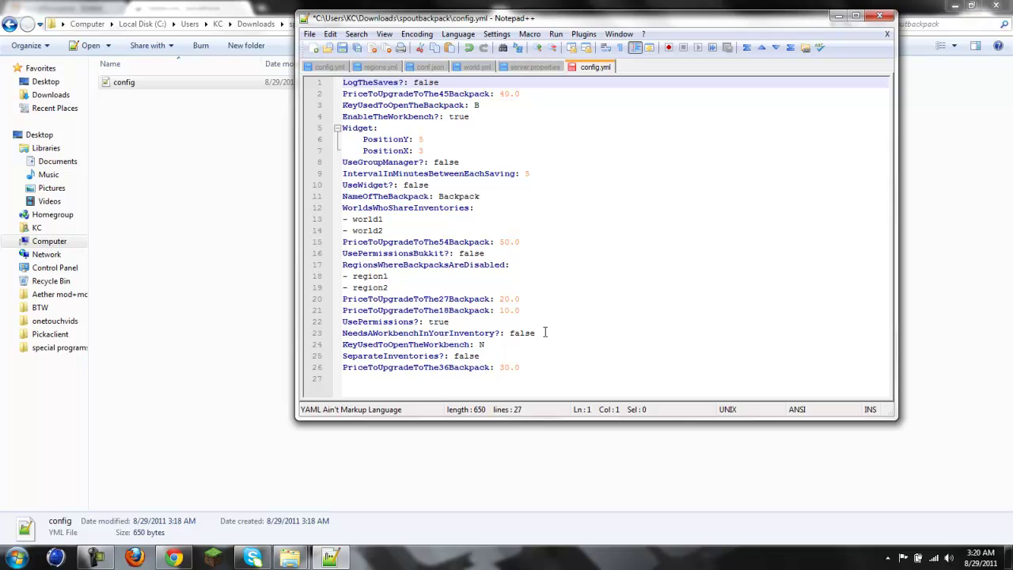
pyautogui.press('Right')
pyautogui.press('Right')
pyautogui.press('Right')
pyautogui.press('Right')
pyautogui.press('Right')
pyautogui.press('Right')
pyautogui.press('Right')
pyautogui.press('Right')
pyautogui.press('Right')
pyautogui.press('Right')
pyautogui.press('Right')
pyautogui.press('Down')
pyautogui.press('Down')
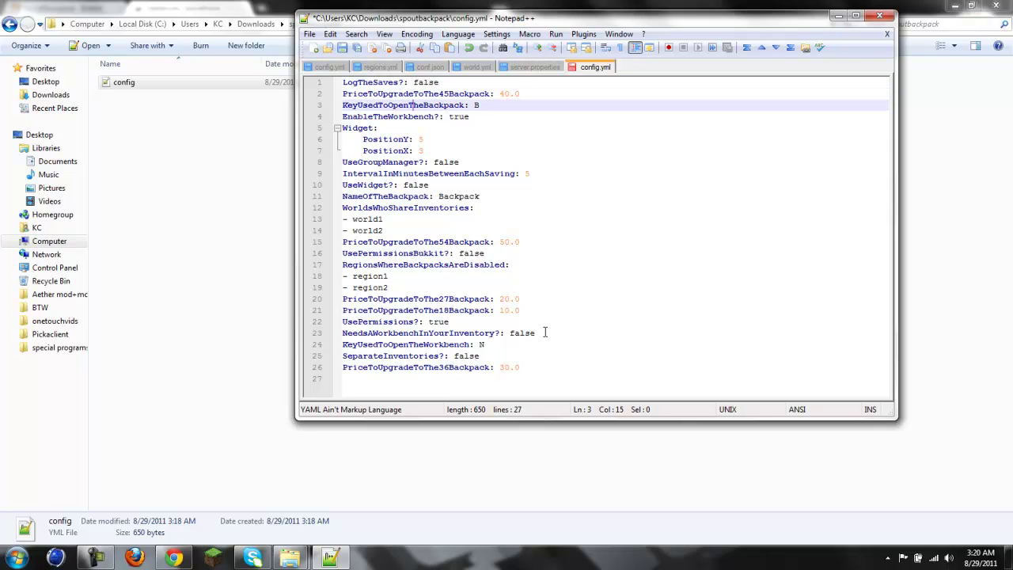
pyautogui.press('Down')
pyautogui.press('Down')
pyautogui.press('Down')
pyautogui.press('Down')
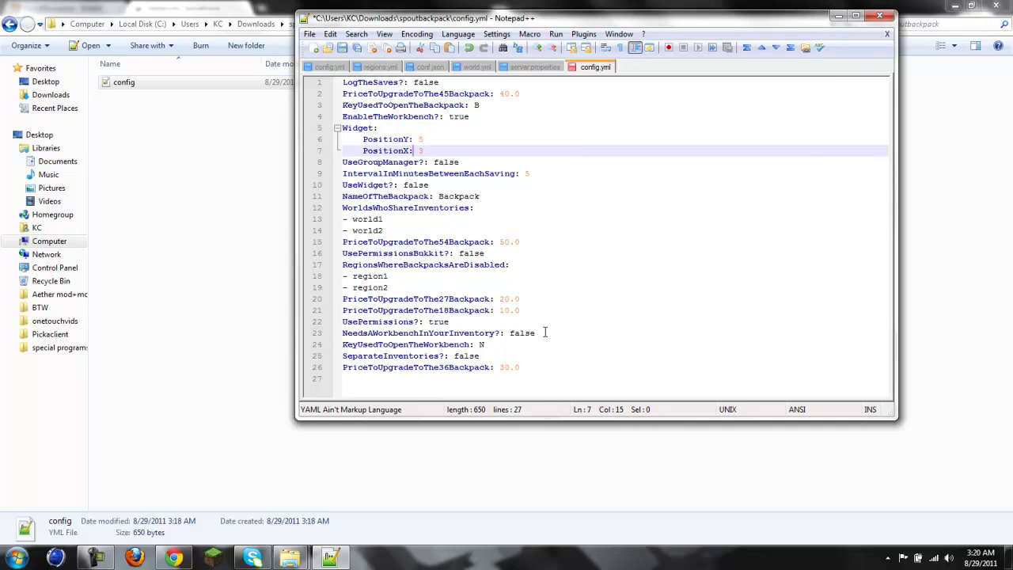
pyautogui.press('Down')
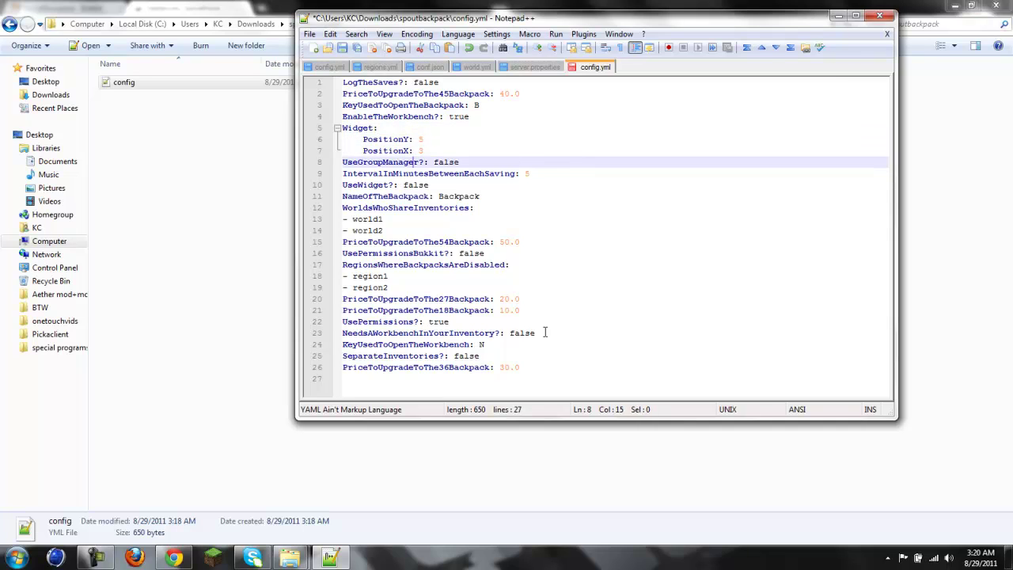
pyautogui.press('Down')
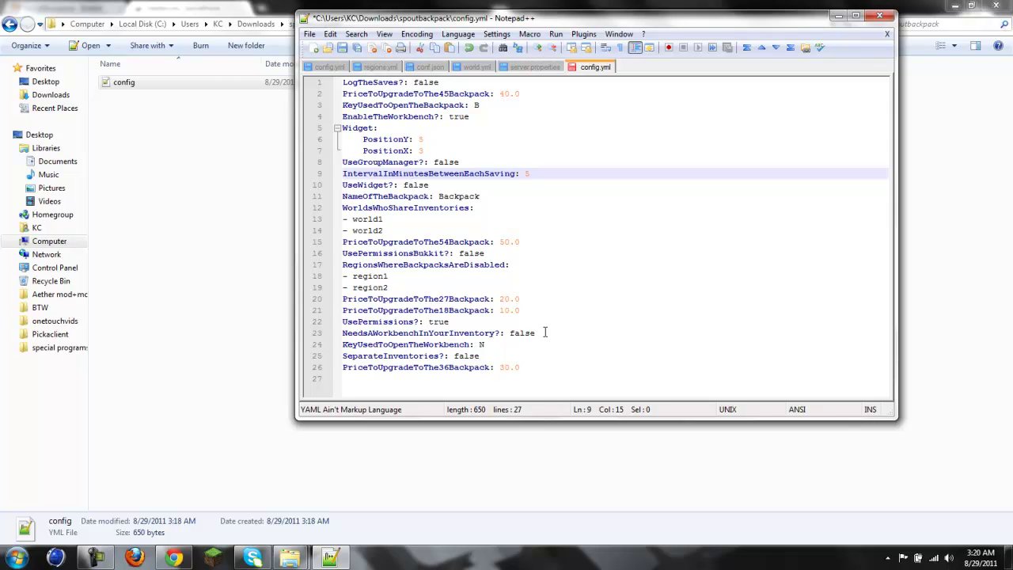
pyautogui.press('Down')
pyautogui.press('Down')
pyautogui.press('Down')
pyautogui.press('Down')
pyautogui.press('Down')
pyautogui.press('Down')
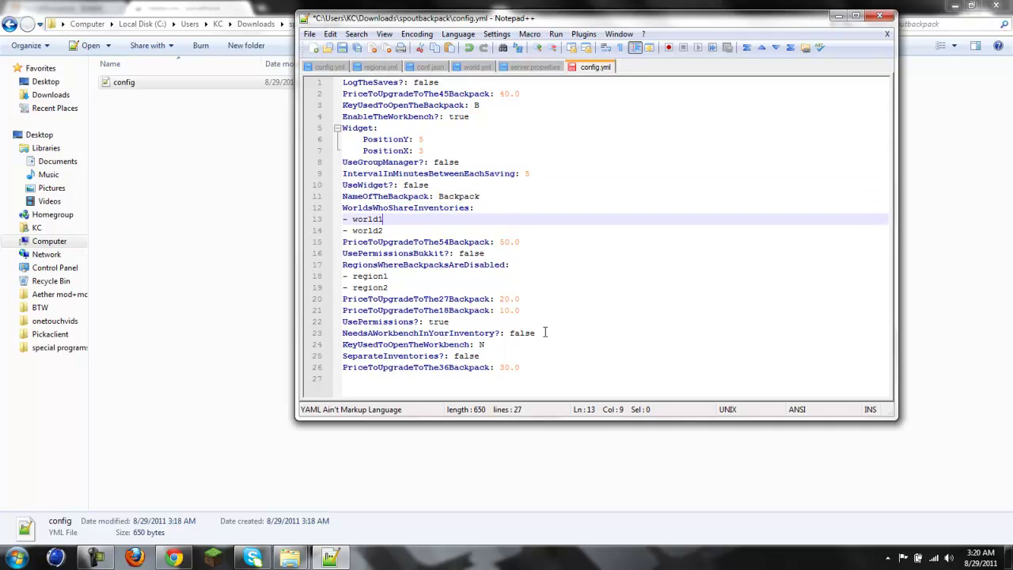
pyautogui.press('Down')
pyautogui.press('Down')
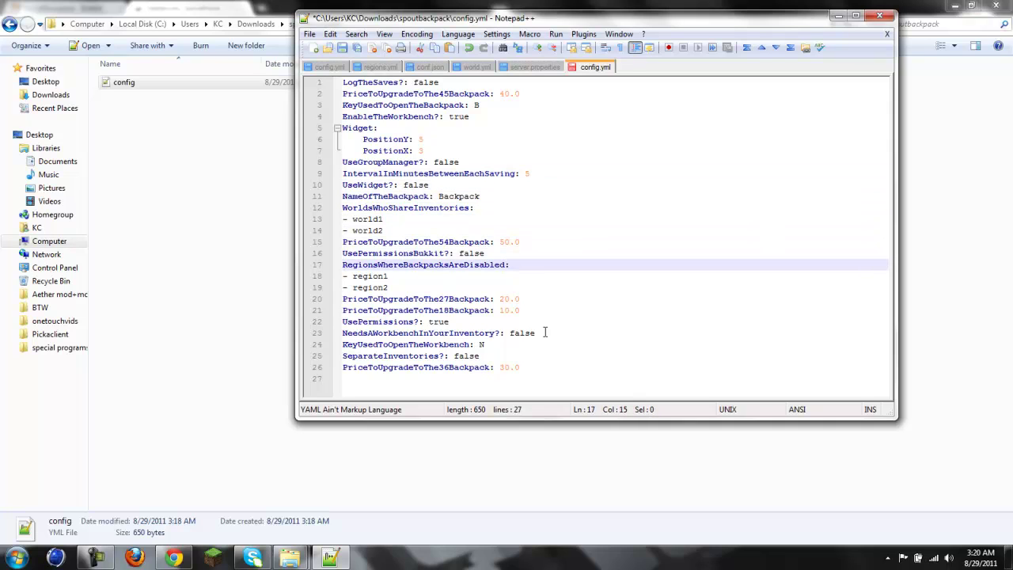
pyautogui.press('Down')
pyautogui.press('Down')
pyautogui.press('Down')
pyautogui.press('Down')
pyautogui.press('Down')
pyautogui.press('Down')
pyautogui.press('Down')
pyautogui.press('Down')
pyautogui.press('Down')
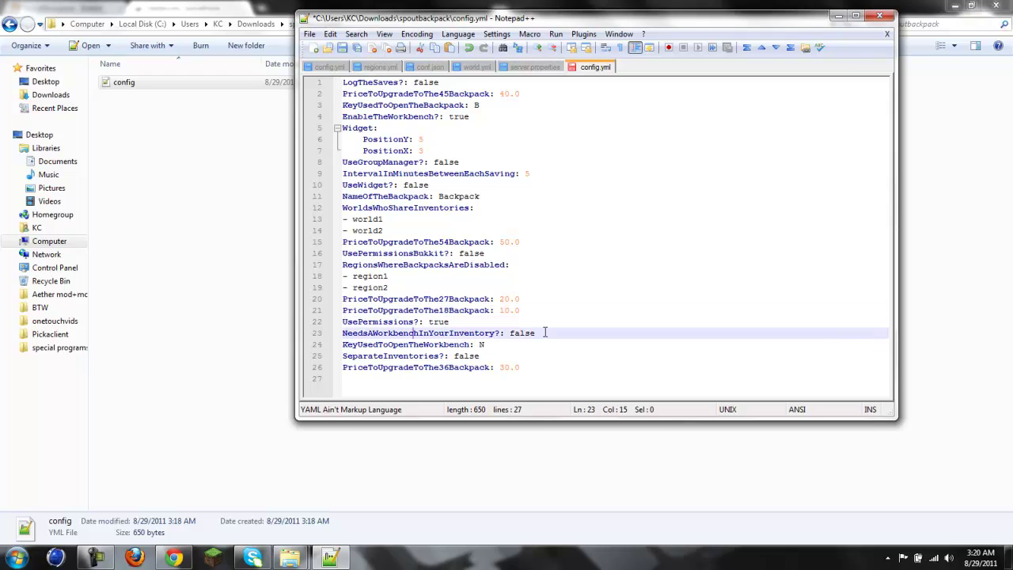
pyautogui.press('Down')
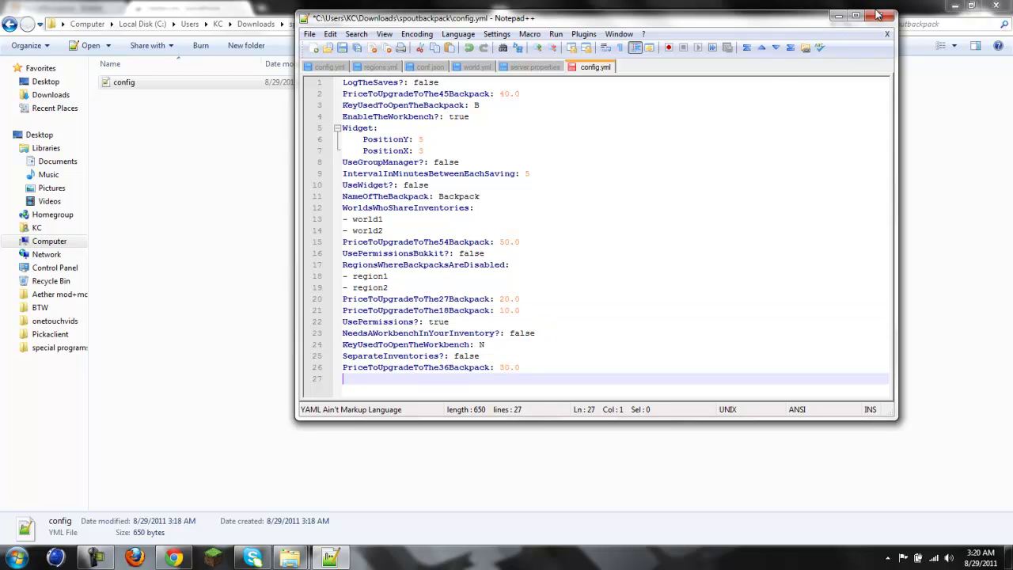
# Step: Close config.yml without saving, and dismiss the spoutbackpack folder and browser windows to reach the desktop
pyautogui.click(878, 15)
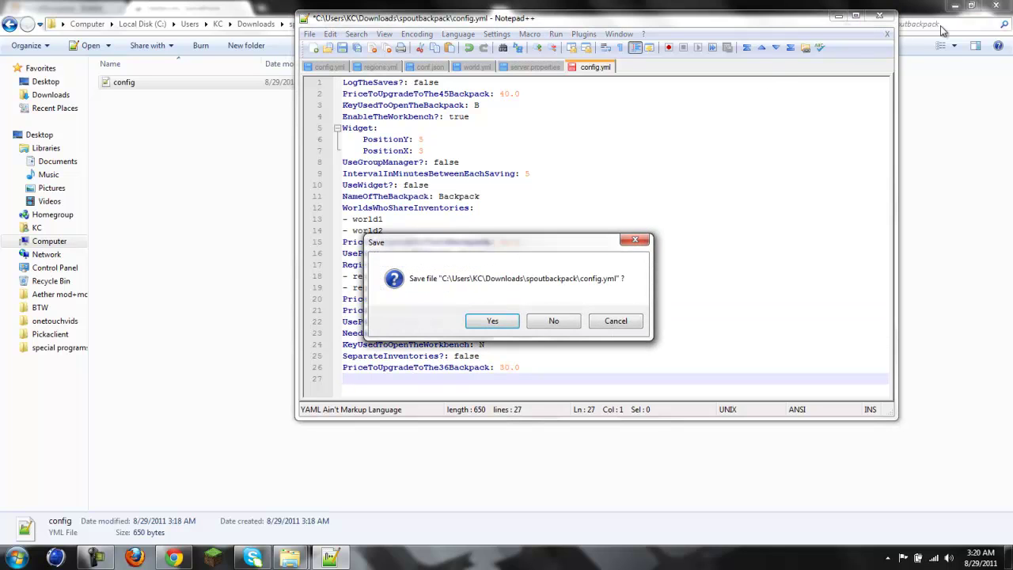
pyautogui.click(552, 321)
pyautogui.click(998, 7)
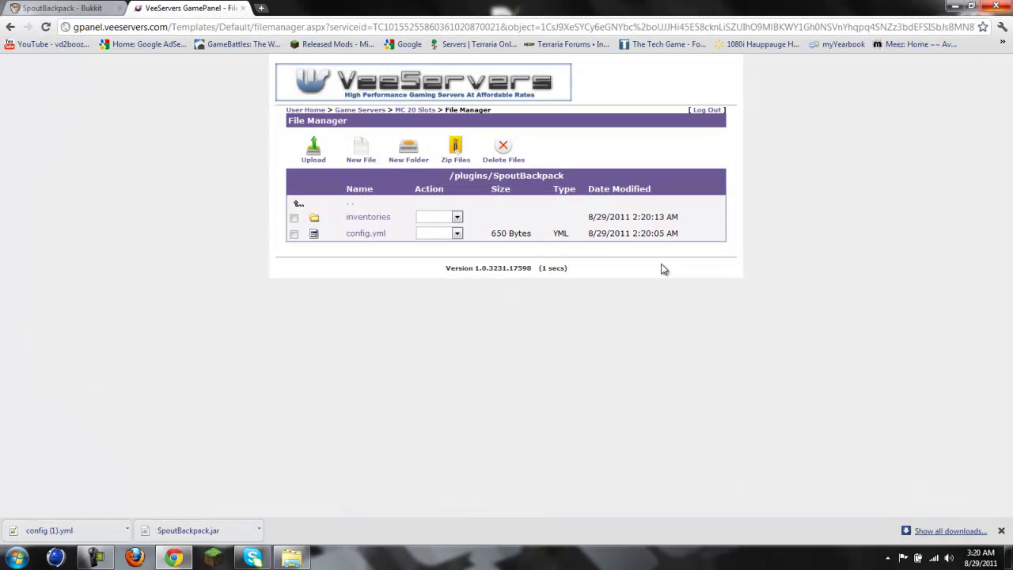
pyautogui.click(998, 6)
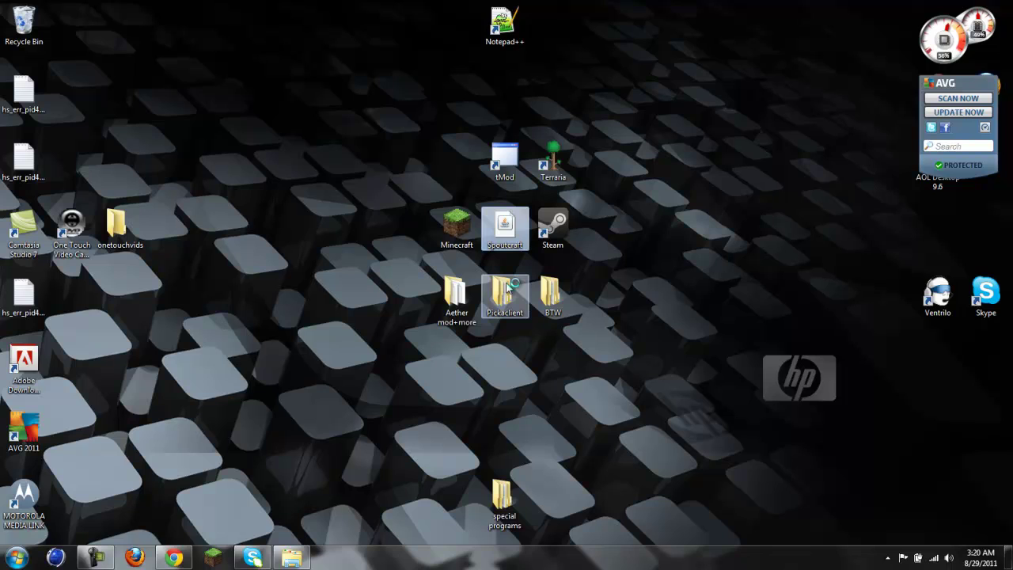
# Step: Launch Spoutcraft from the desktop and log in with the remembered Minecraft account
pyautogui.moveTo(507, 286)
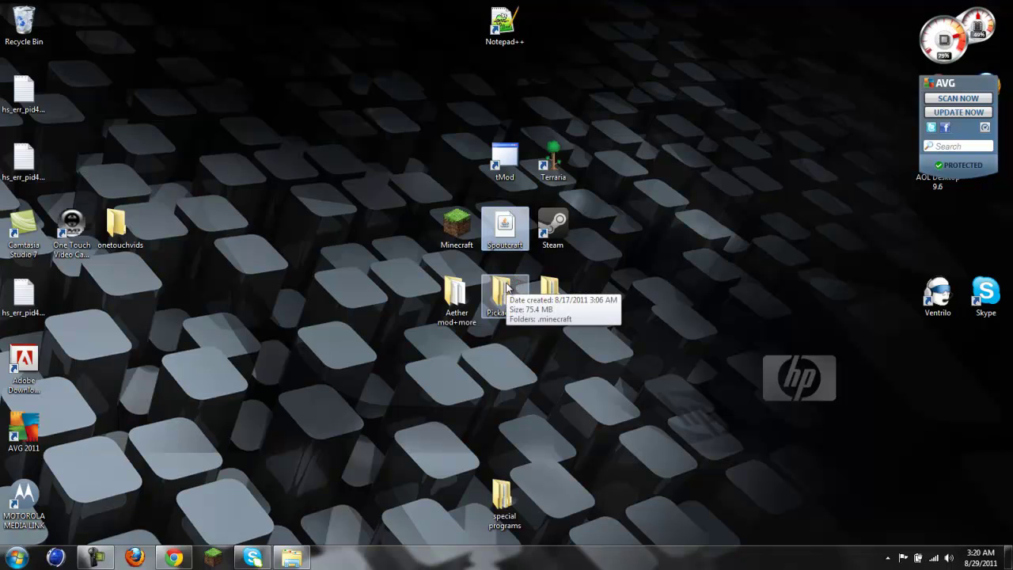
pyautogui.click(97, 558)
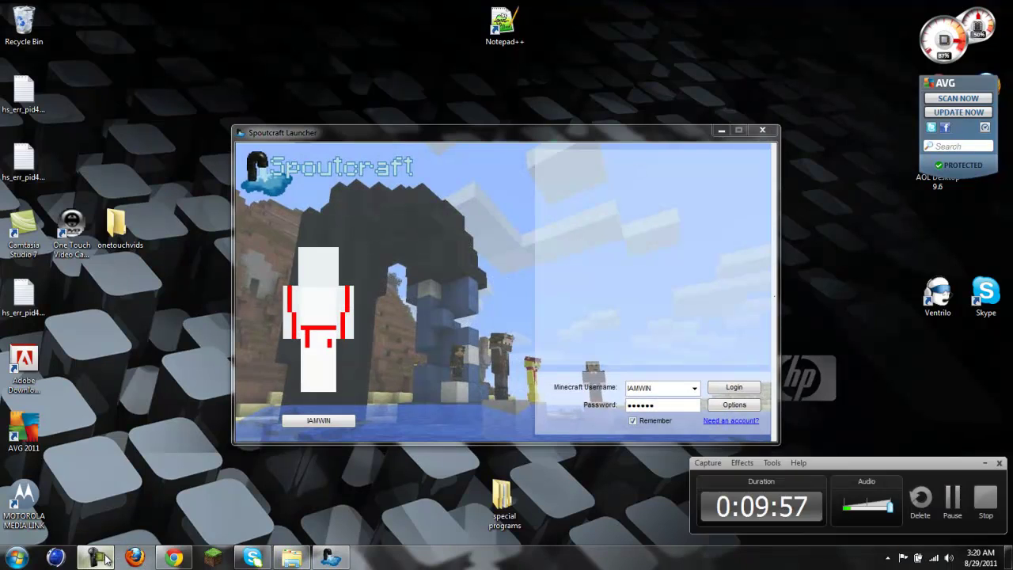
pyautogui.click(105, 560)
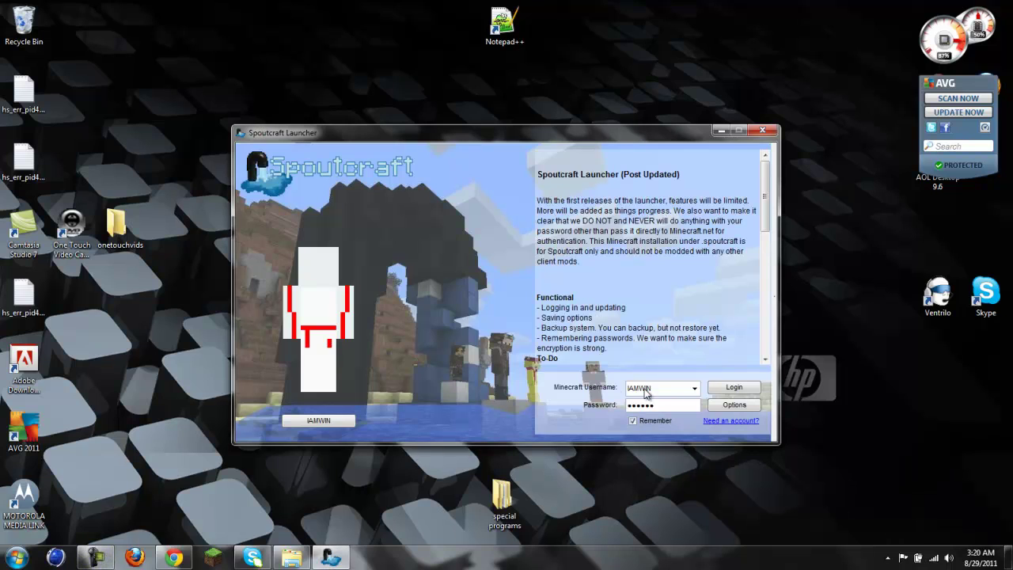
pyautogui.click(730, 389)
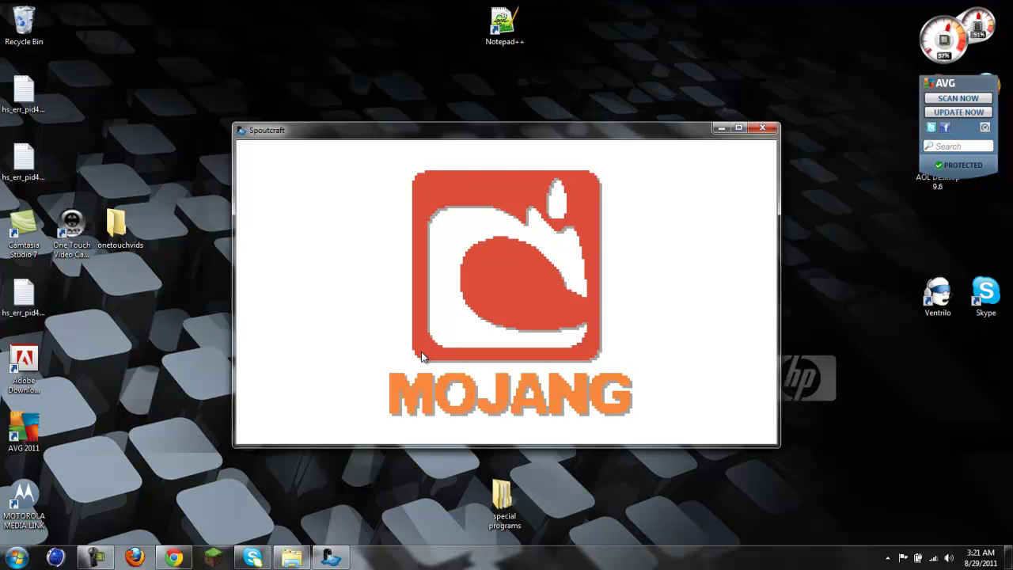
# Step: Open the favorite servers list and join the WORK server
pyautogui.click(474, 323)
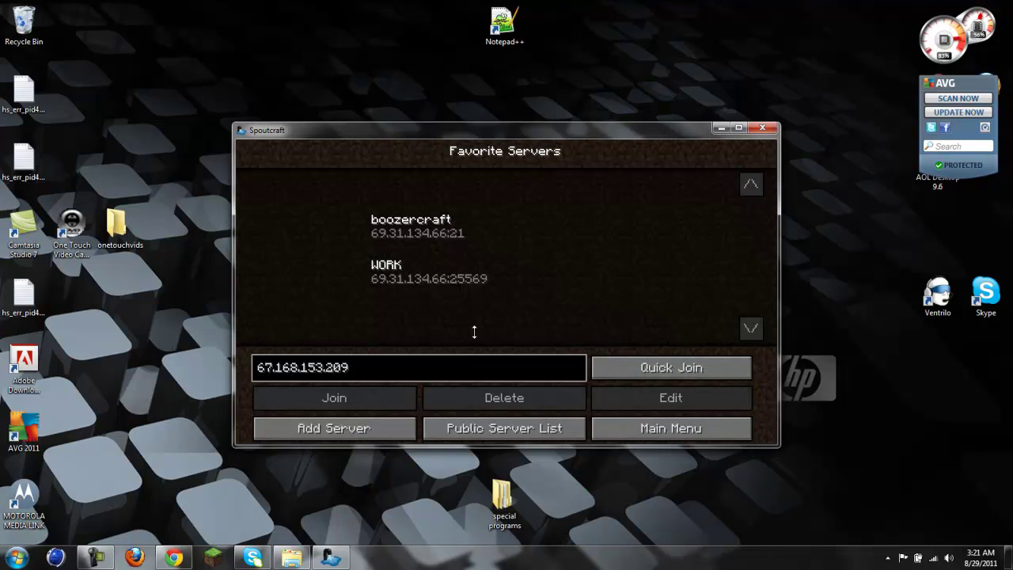
pyautogui.click(448, 278)
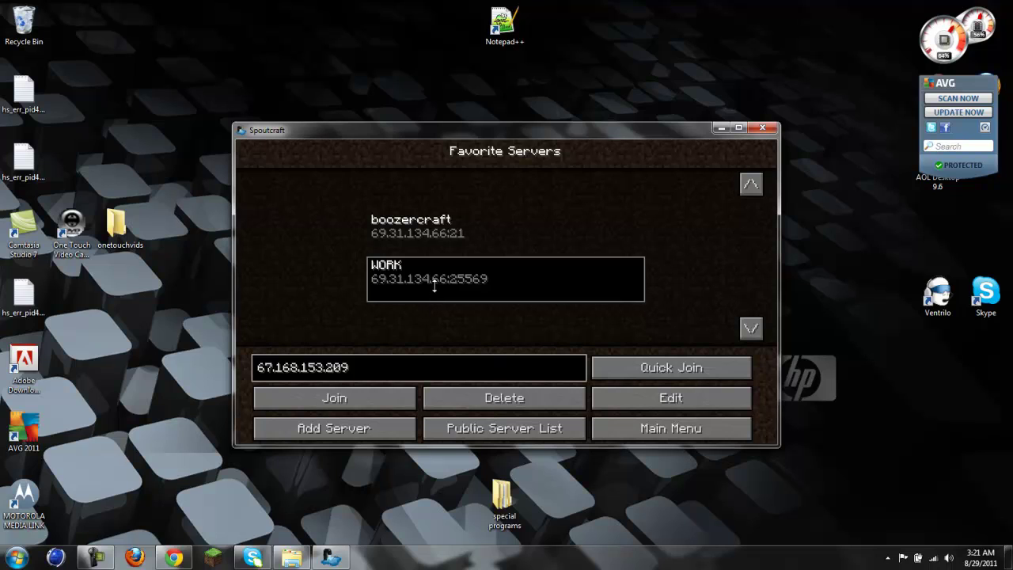
pyautogui.doubleClick(434, 286)
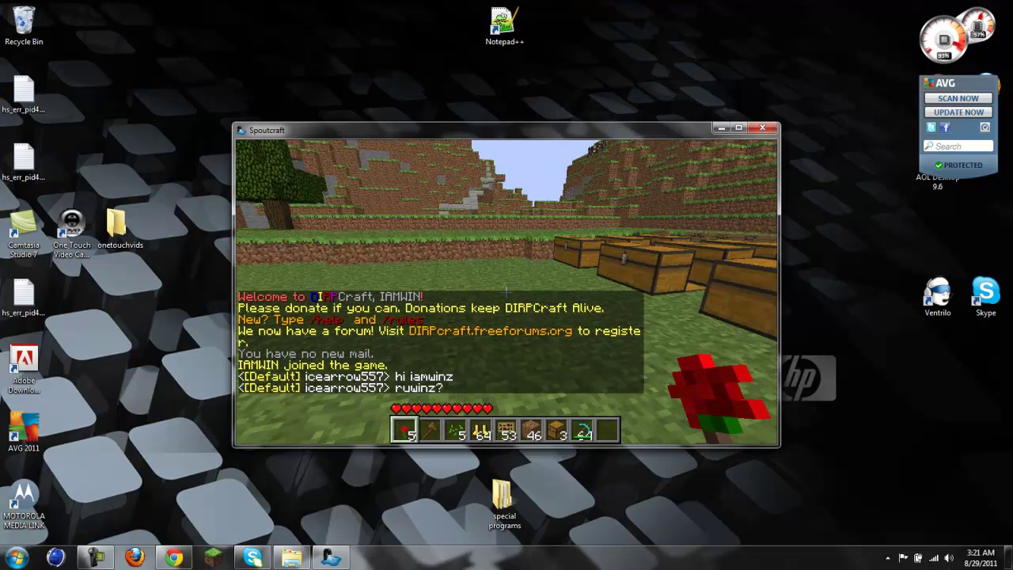
# Step: Send ? as a message in the server chat
pyautogui.press('t')
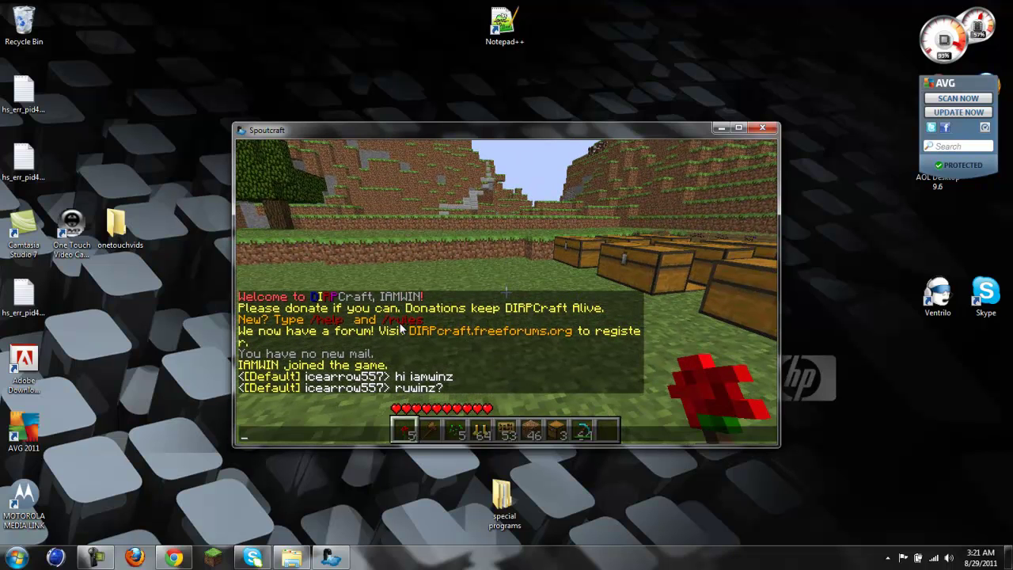
pyautogui.write('?')
pyautogui.press('Return')
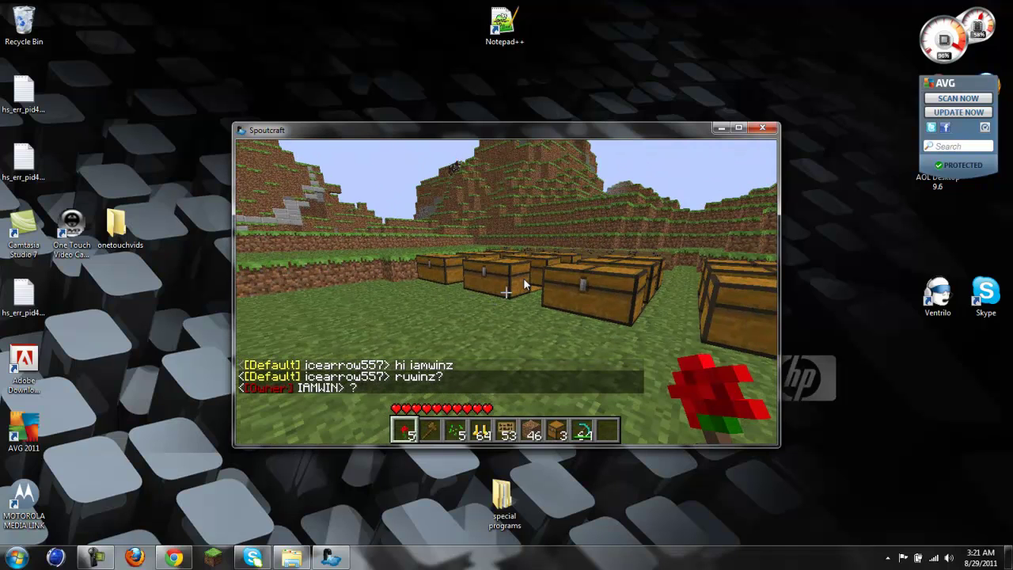
# Step: Test the plugin in the game by opening and closing the backpack and the portable crafting workbench
pyautogui.press('b')
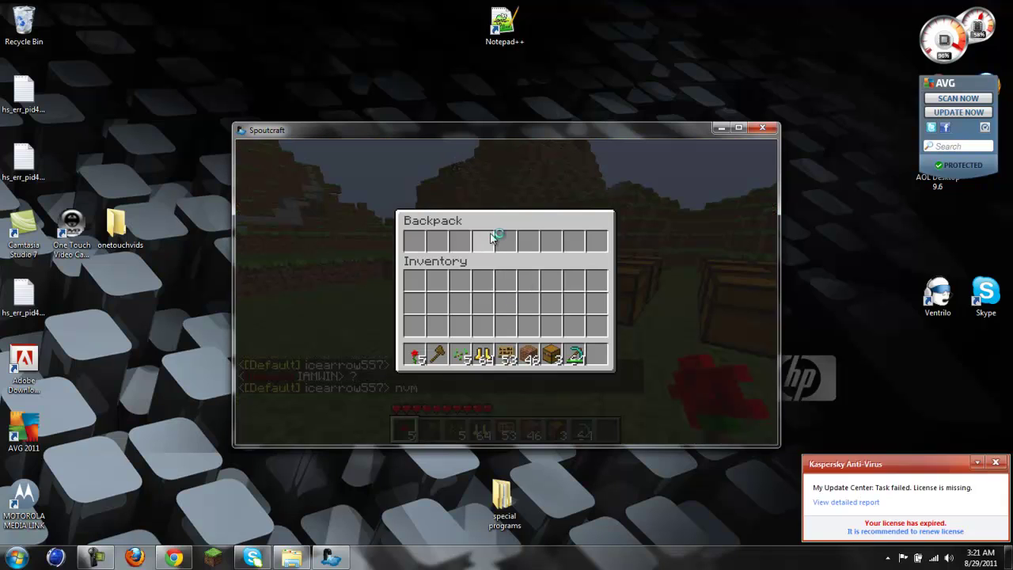
pyautogui.press('Escape')
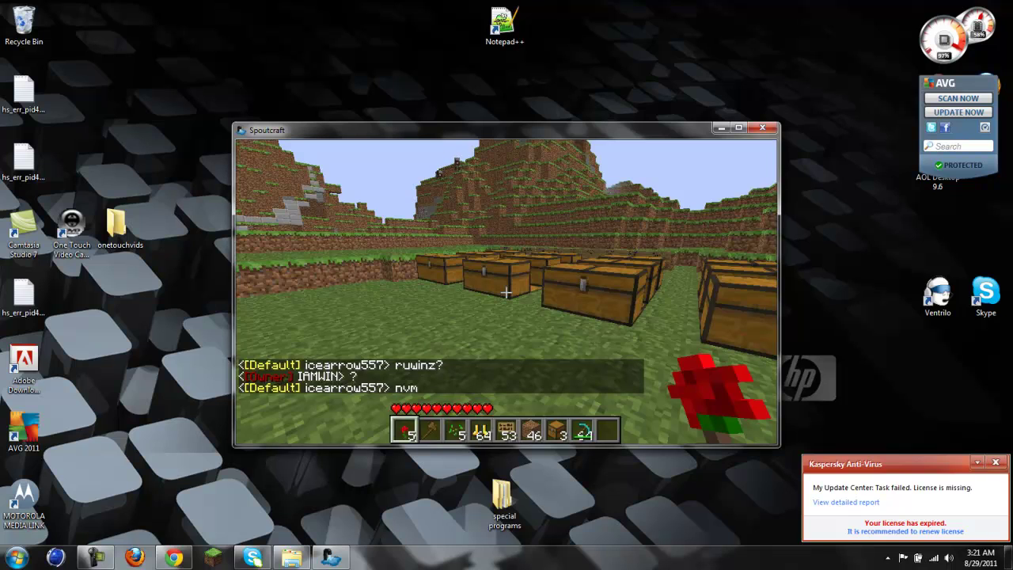
pyautogui.press('c')
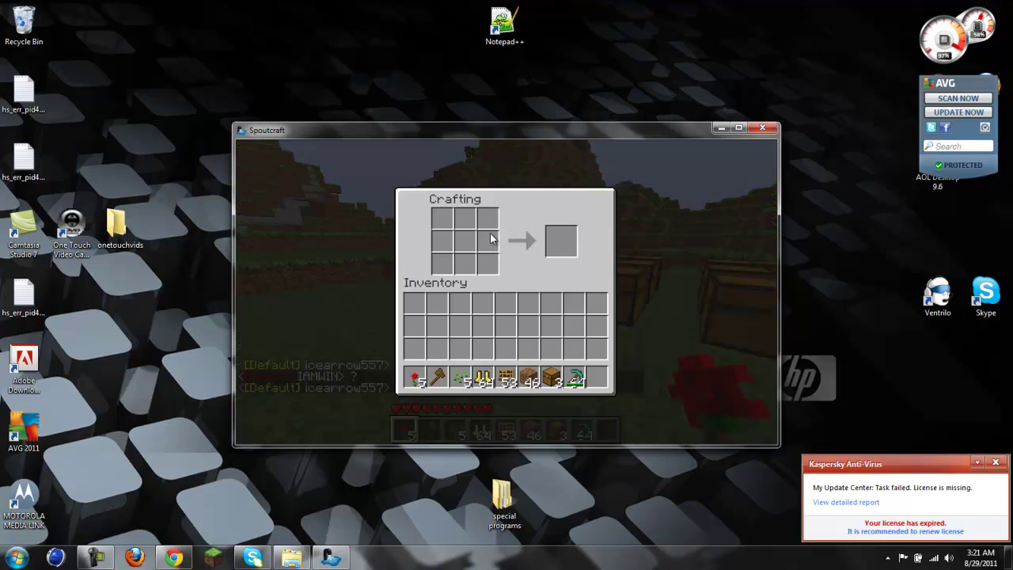
pyautogui.press('Escape')
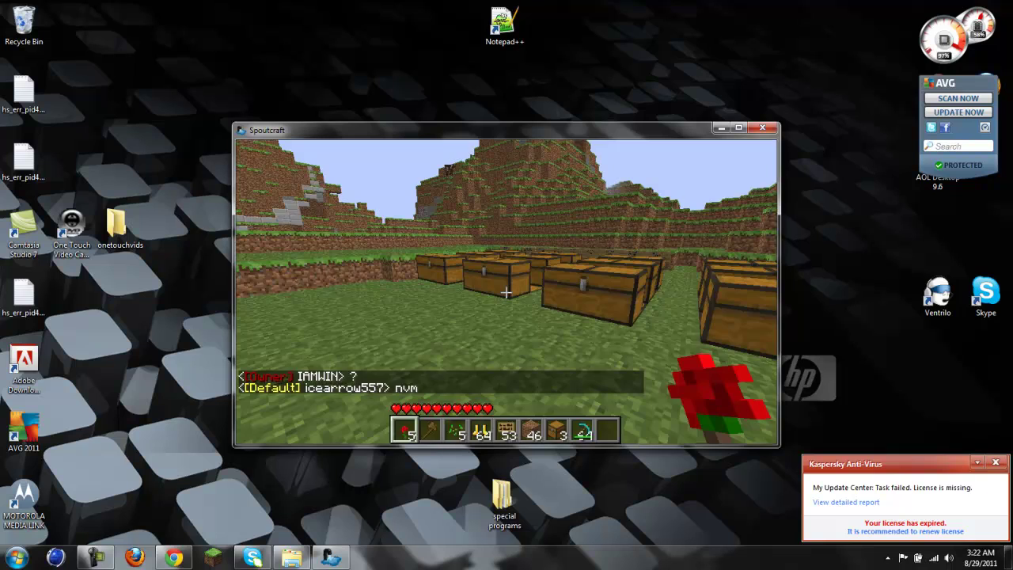
pyautogui.press('e')
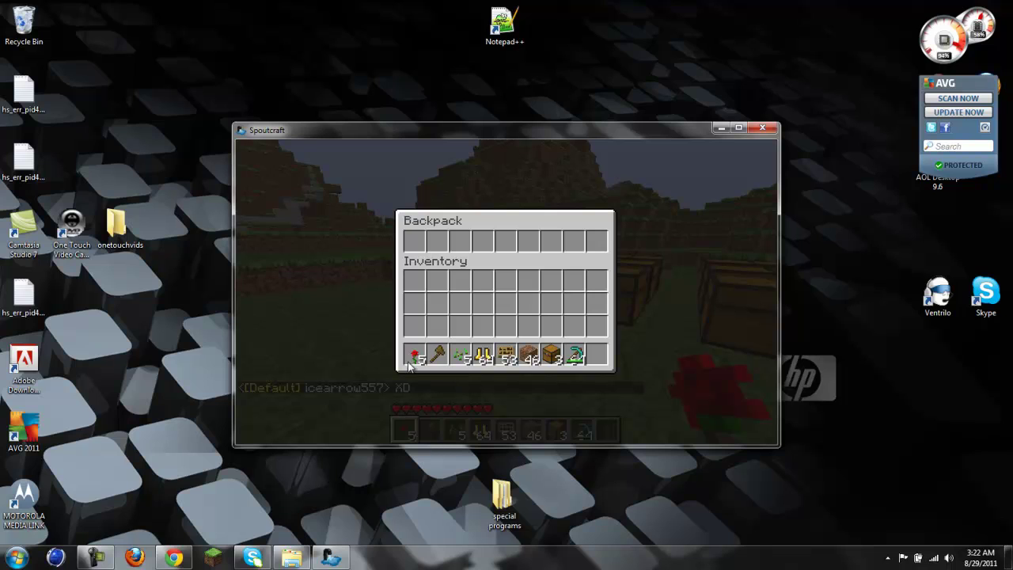
pyautogui.write('e')
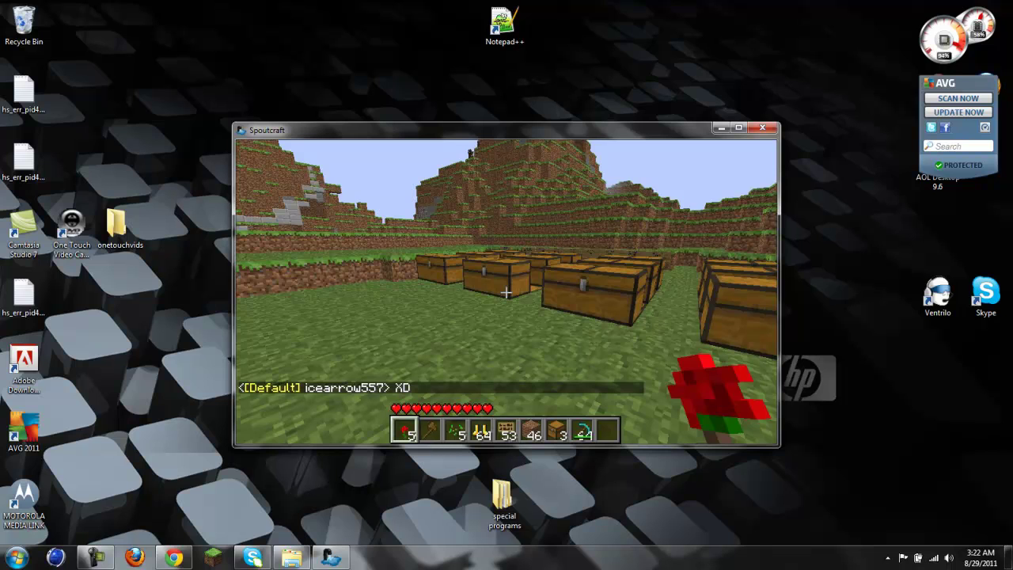
# Step: Reload the server from the game chat with /reload
pyautogui.write('/reload')
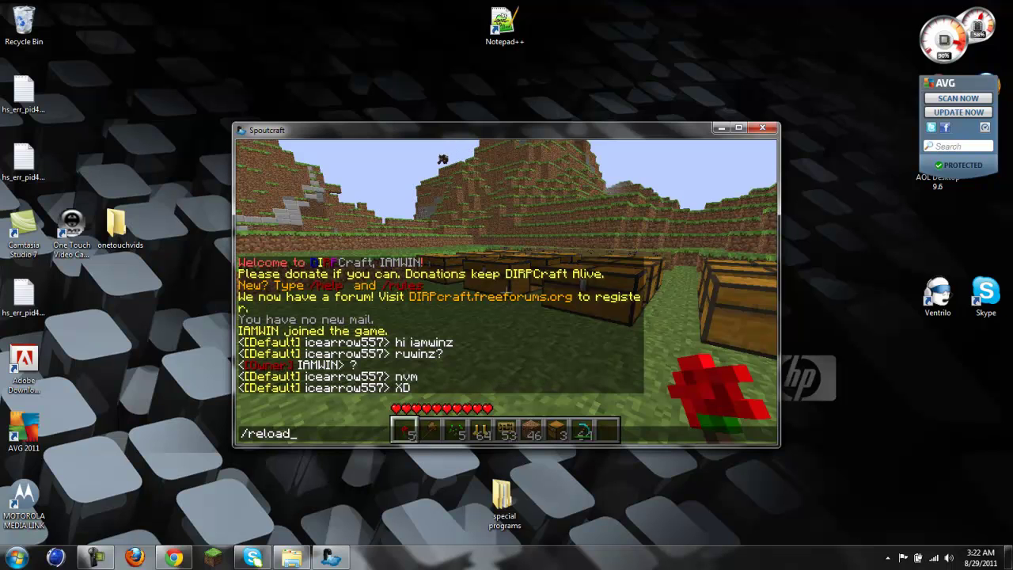
pyautogui.press('Return')
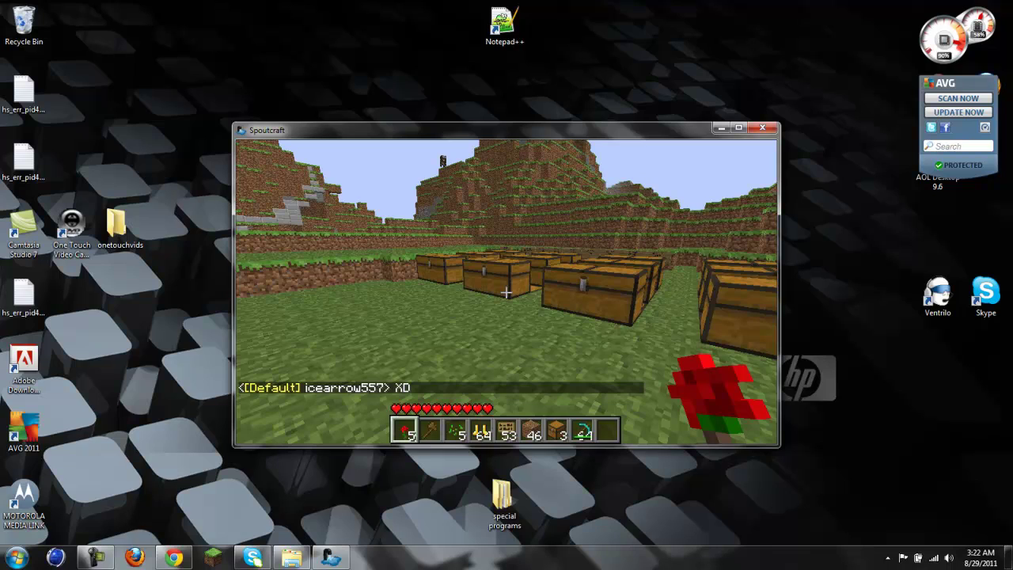
pyautogui.press('w')
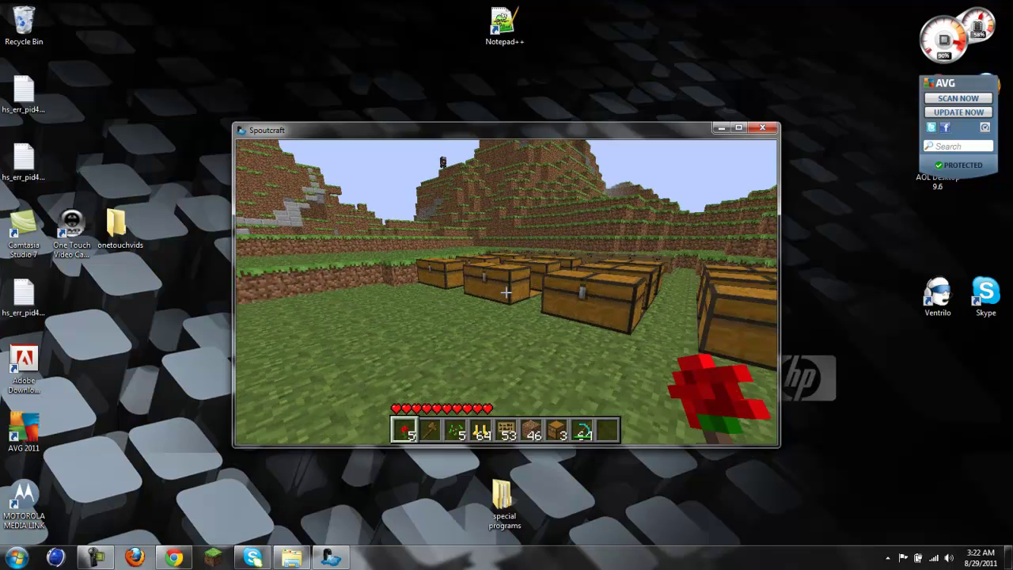
pyautogui.press('s')
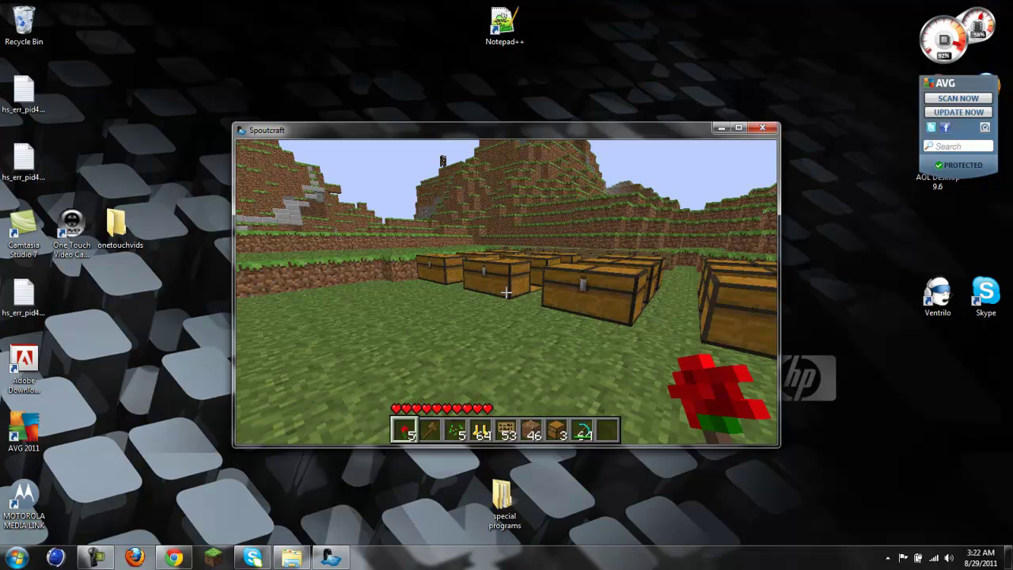
pyautogui.press('s')
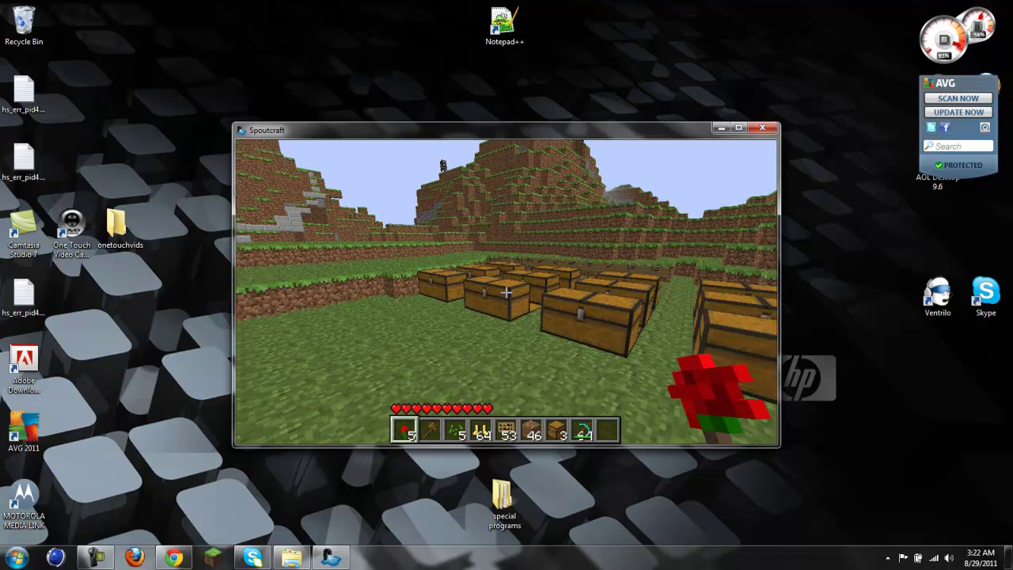
pyautogui.press('s')
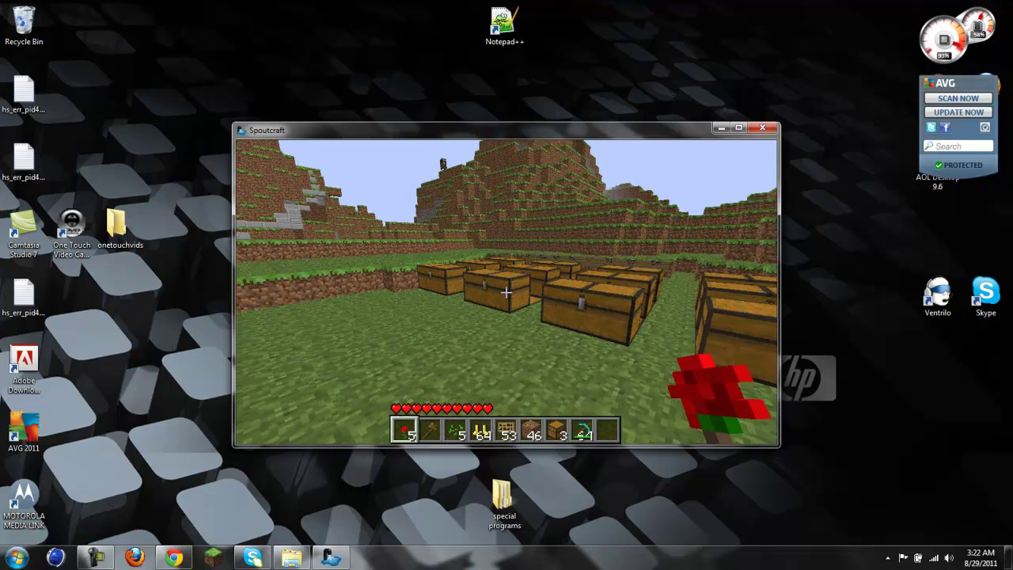
pyautogui.press('s')
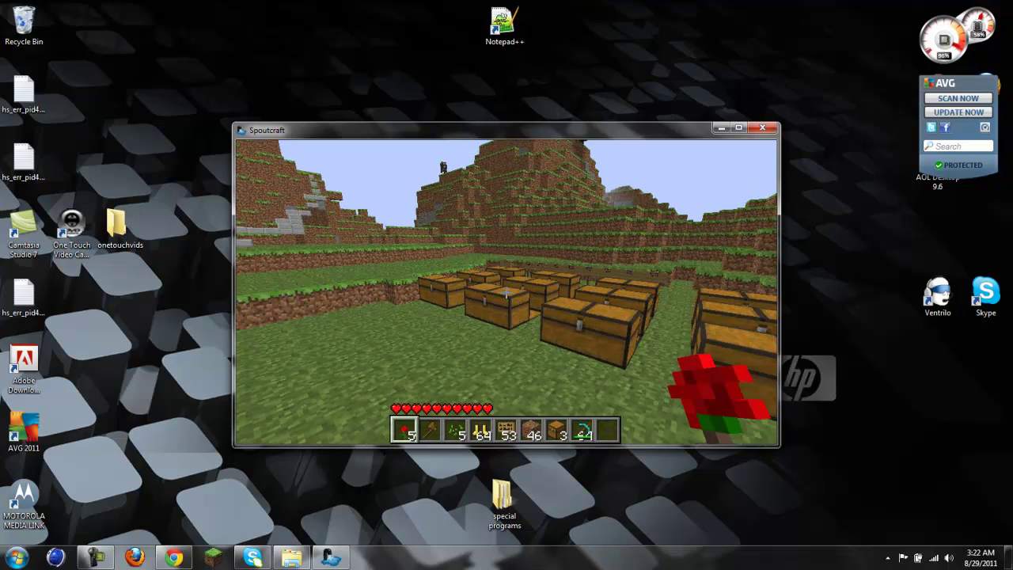
pyautogui.press('s')
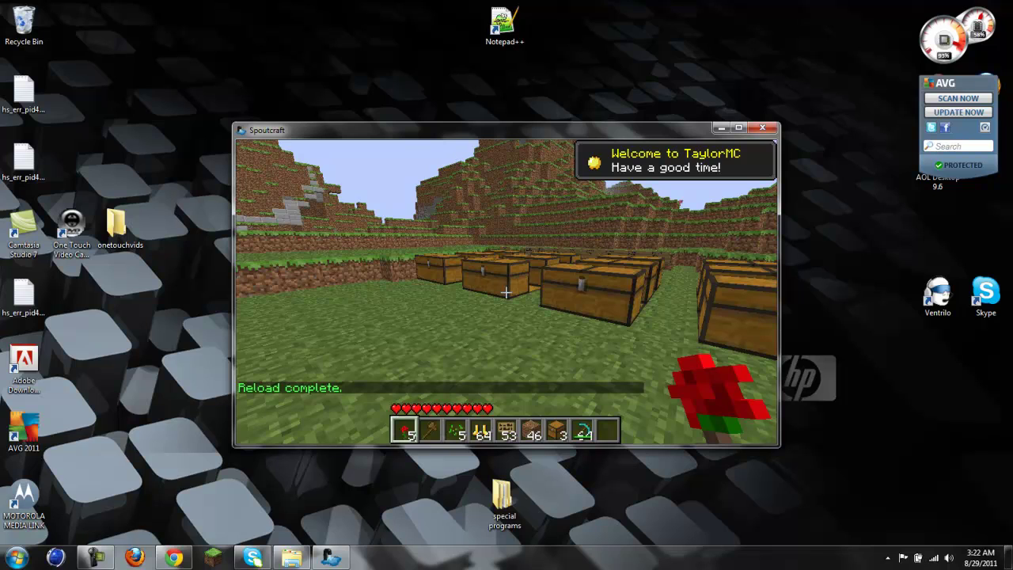
pyautogui.press('Escape')
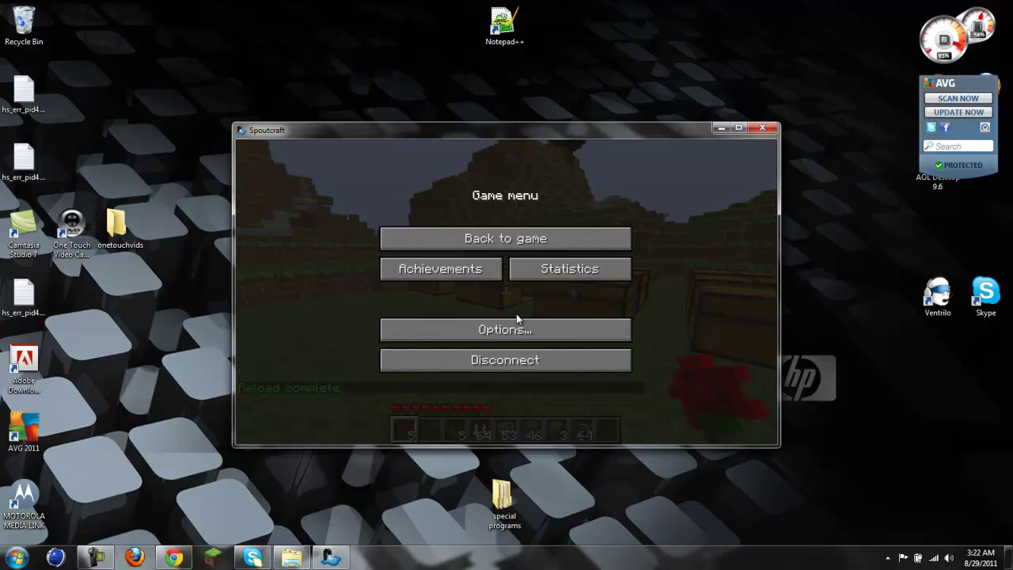
pyautogui.press('Escape')
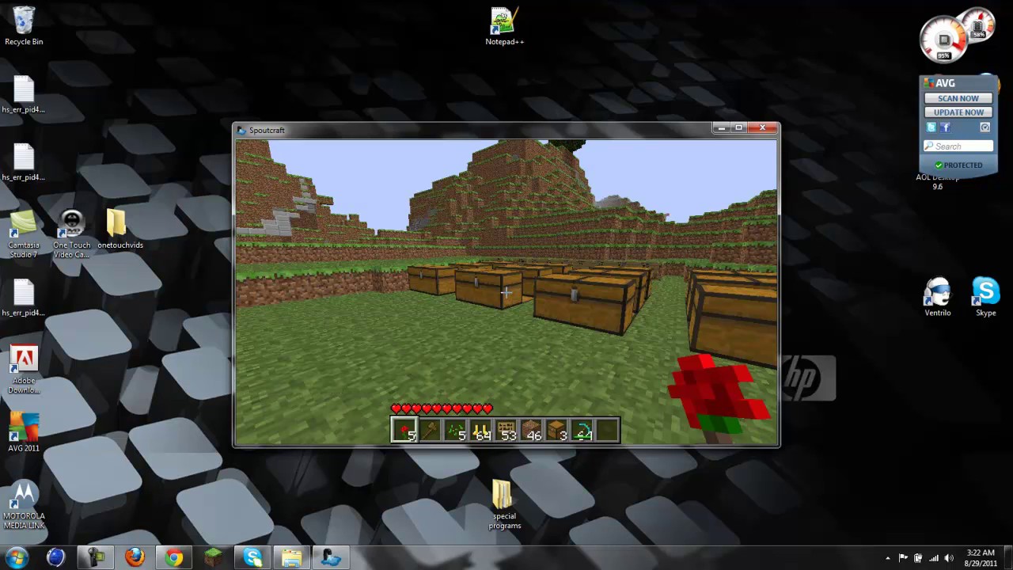
# Step: Cycle the game's render distance to a shorter, foggier setting
pyautogui.press('f')
pyautogui.press('f')
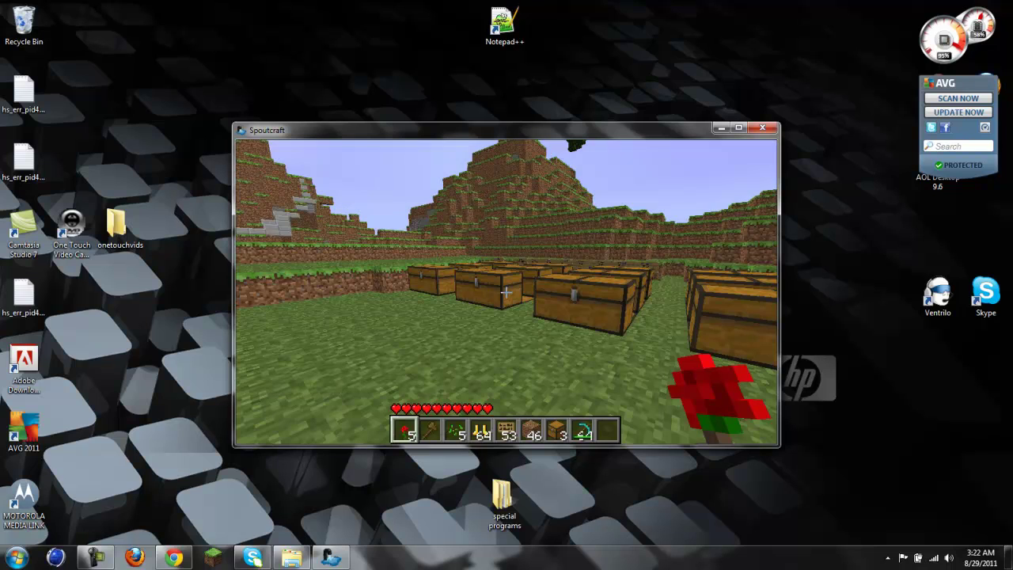
pyautogui.press('f')
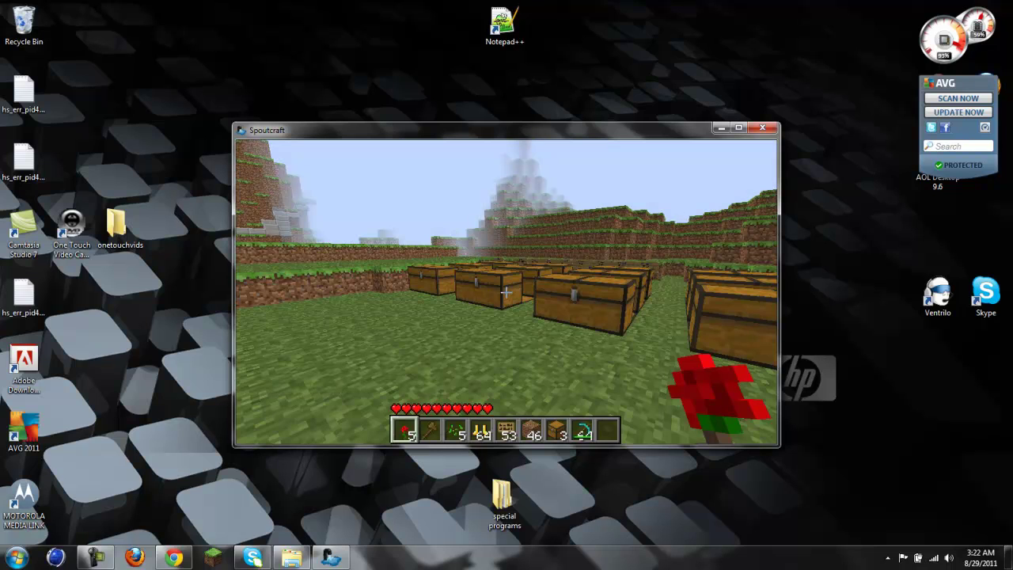
# Step: Send a /reload command naming SpoutBackpack in the game chat
pyautogui.click(507, 293)
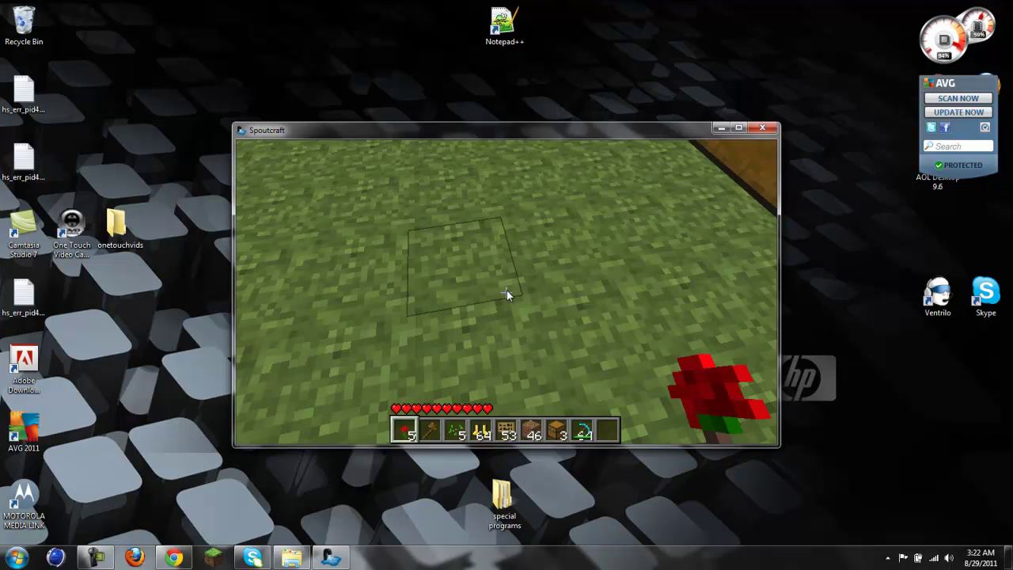
pyautogui.write('/reload sp')
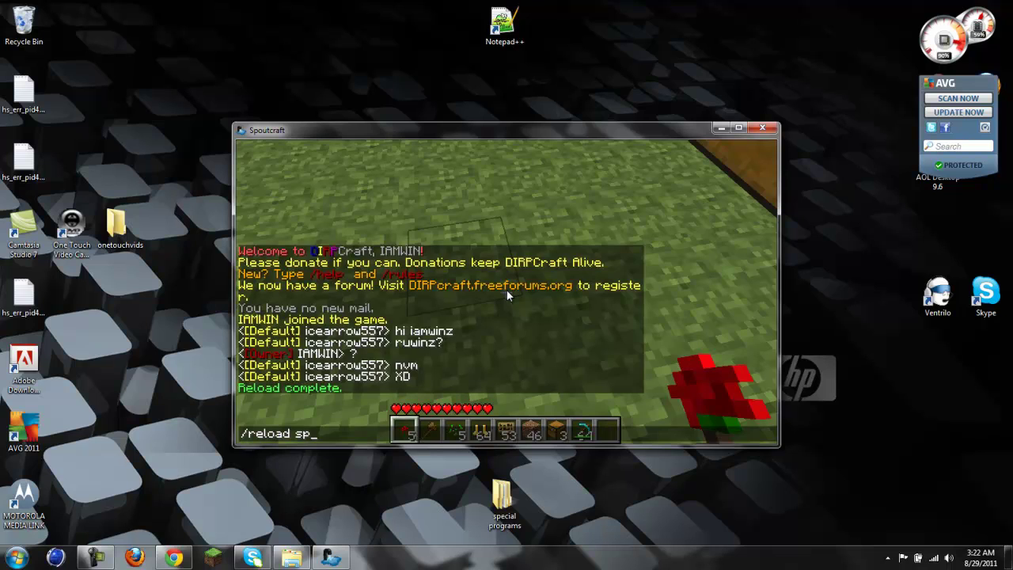
pyautogui.write('outbackpac')
pyautogui.press('Return')
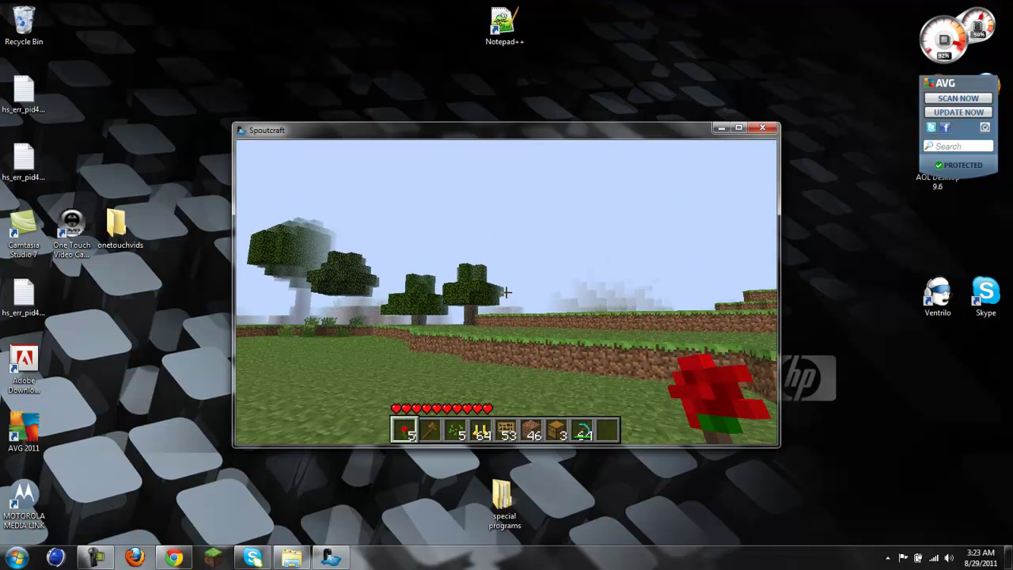
pyautogui.press('t')
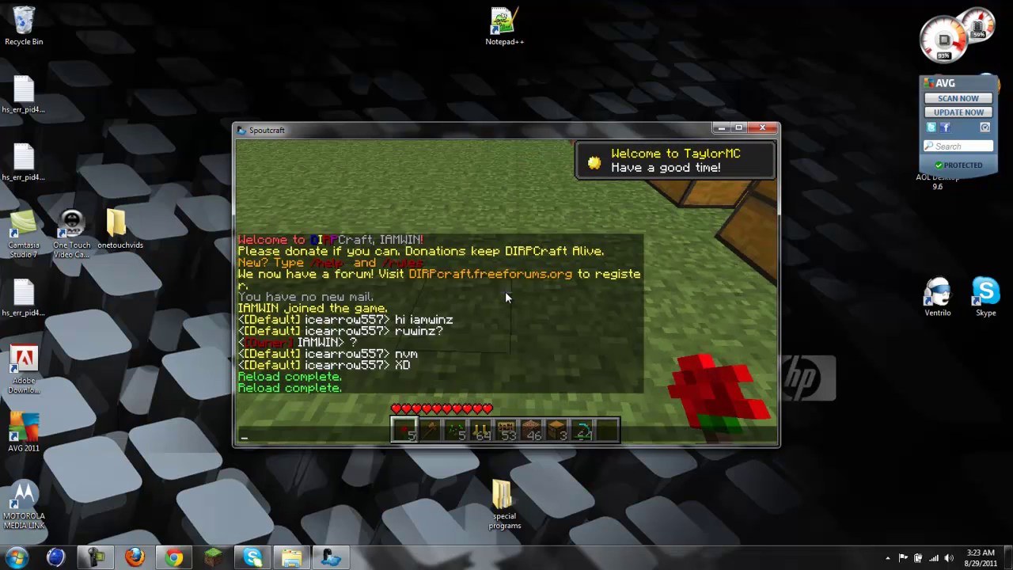
pyautogui.press('Escape')
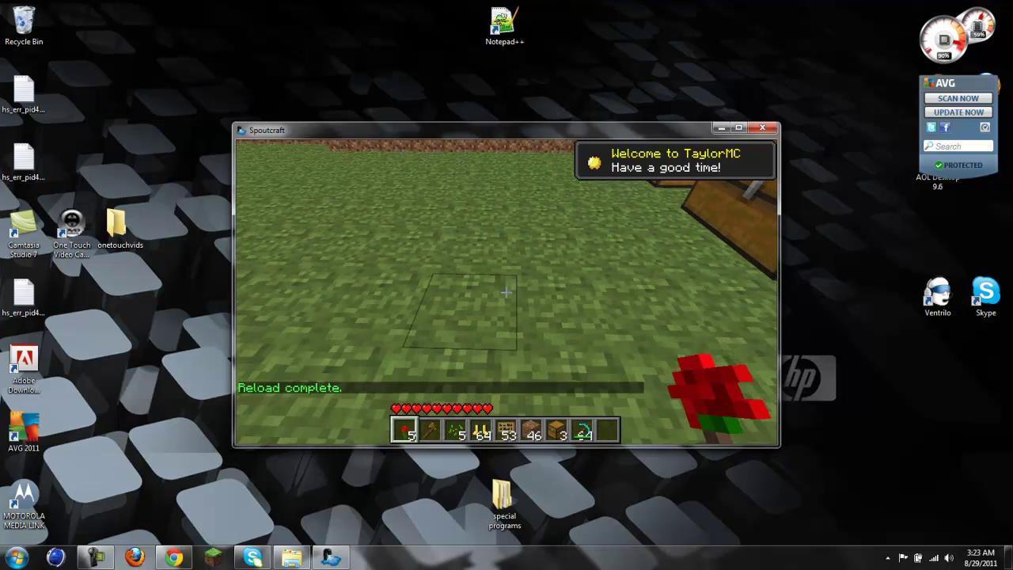
pyautogui.press('t')
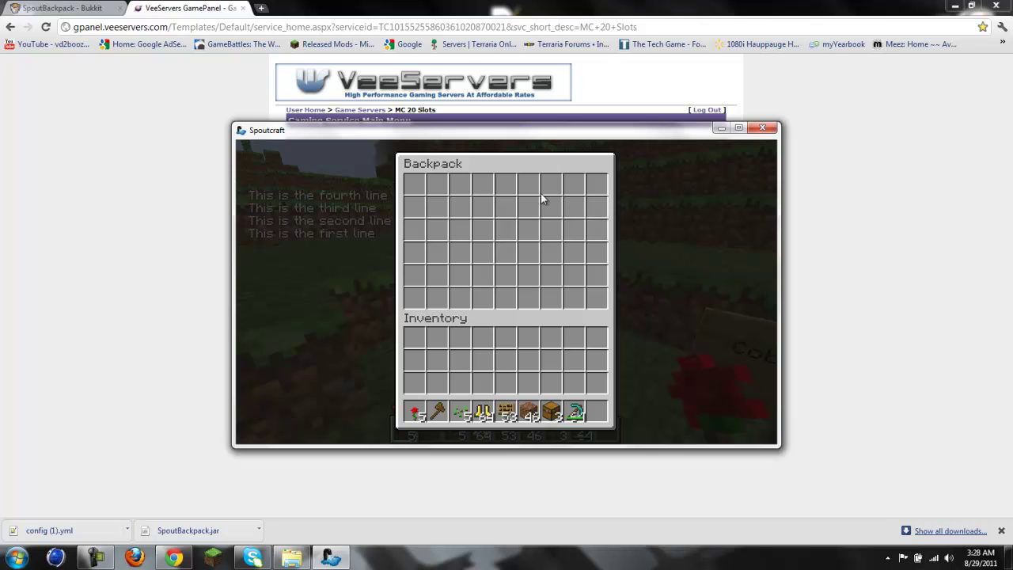
# Step: Close the backpack and briefly open the player inventory to check it
pyautogui.press('Escape')
pyautogui.press('e')
pyautogui.press('e')
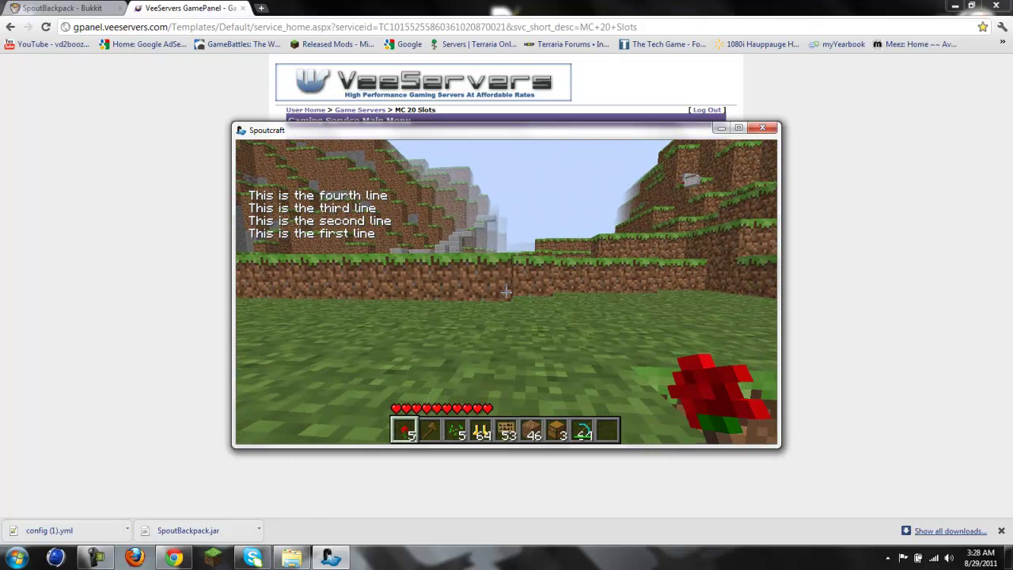
# Step: Disconnect from the server and close Spoutcraft
pyautogui.press('Escape')
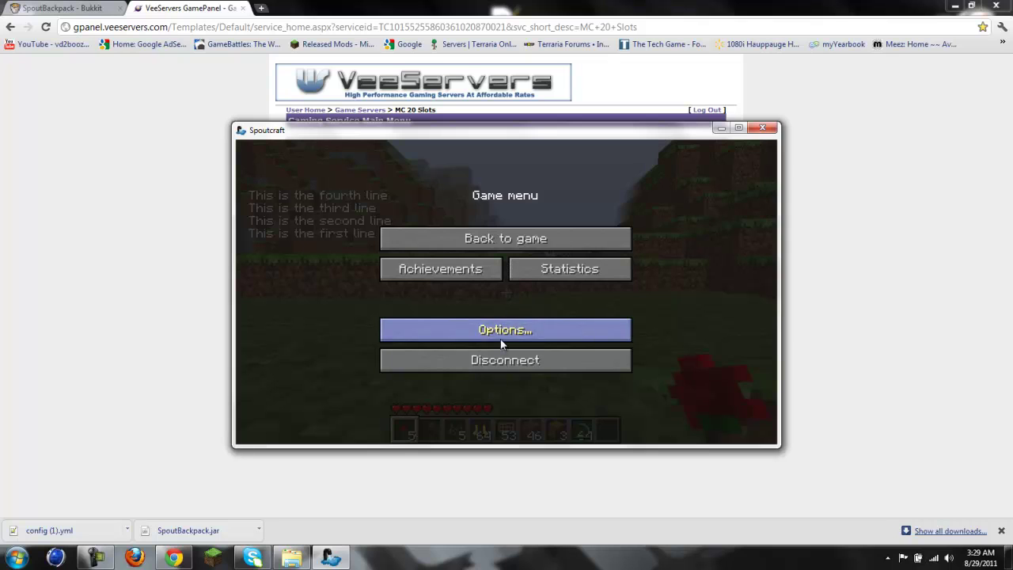
pyautogui.click(499, 361)
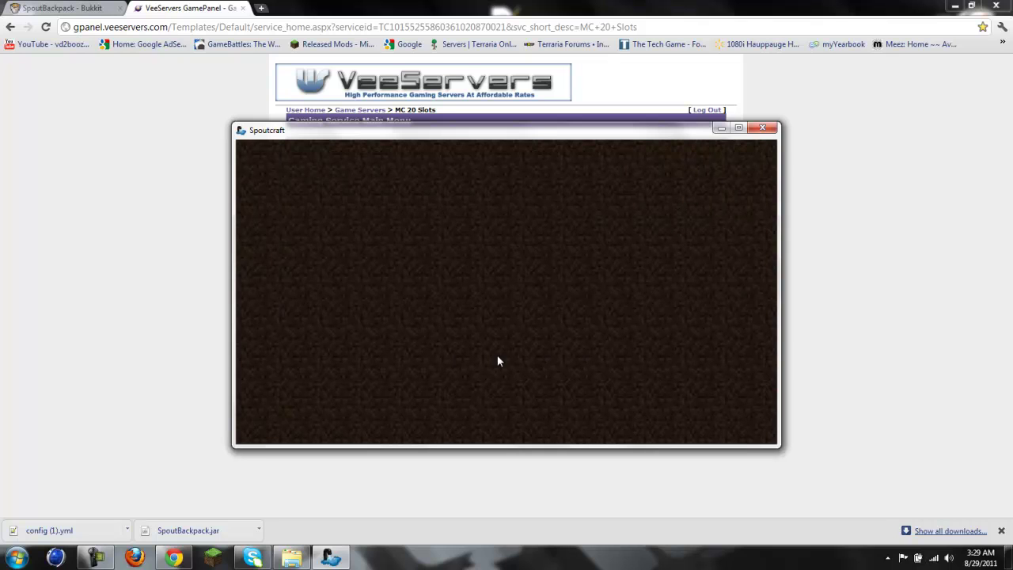
pyautogui.click(761, 129)
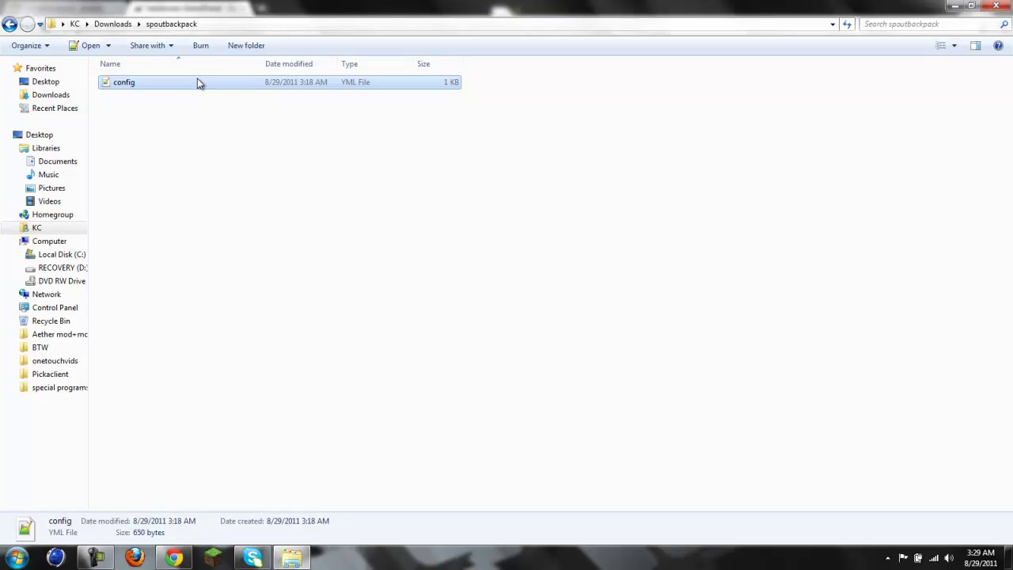
# Step: Go up from the spoutbackpack folder to Downloads and open the world YML file in Notepad++
pyautogui.press('BackSpace')
pyautogui.press('Down')
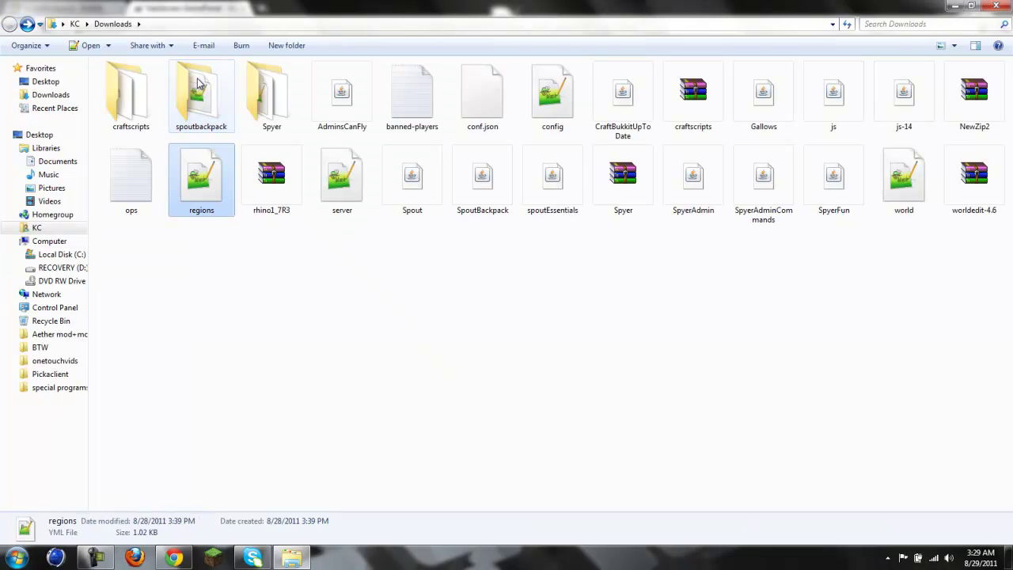
pyautogui.press('Right')
pyautogui.press('Right')
pyautogui.press('Right')
pyautogui.press('Right')
pyautogui.press('Right')
pyautogui.press('Right')
pyautogui.press('Right')
pyautogui.press('Right')
pyautogui.press('Right')
pyautogui.press('Right')
pyautogui.press('Right')
pyautogui.press('Left')
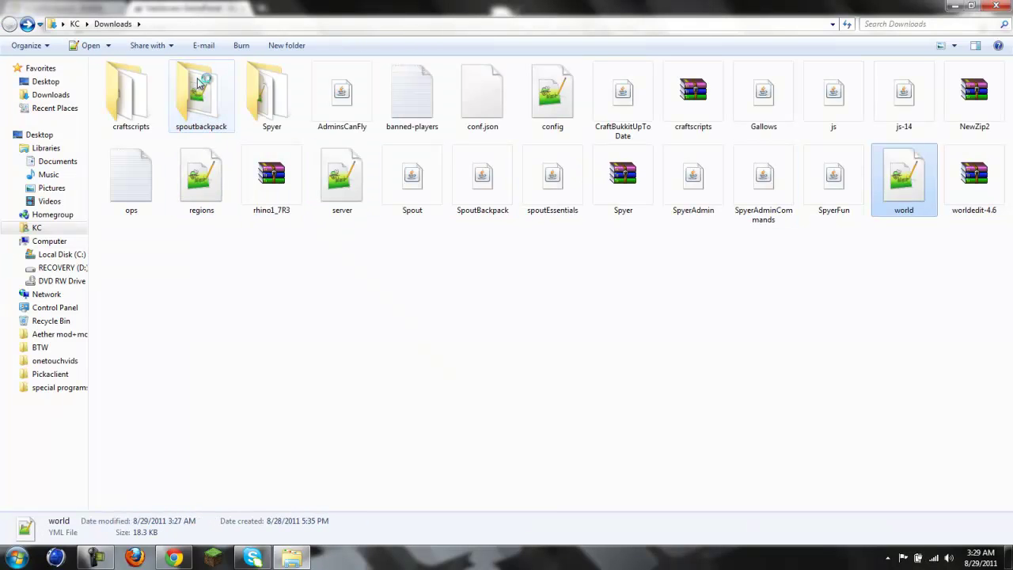
pyautogui.press('Return')
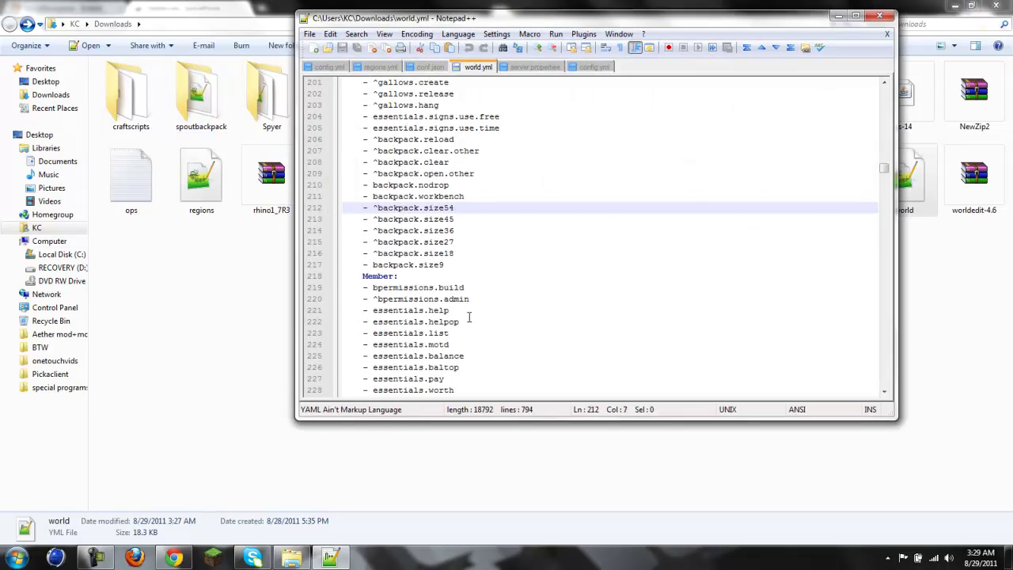
# Step: Highlight the permission lines from ^backpack.size54 to backpack.size9 just above the Member group in world.yml
pyautogui.press('Down')
pyautogui.press('Down')
pyautogui.moveTo(445, 265); pyautogui.dragTo(337, 212)
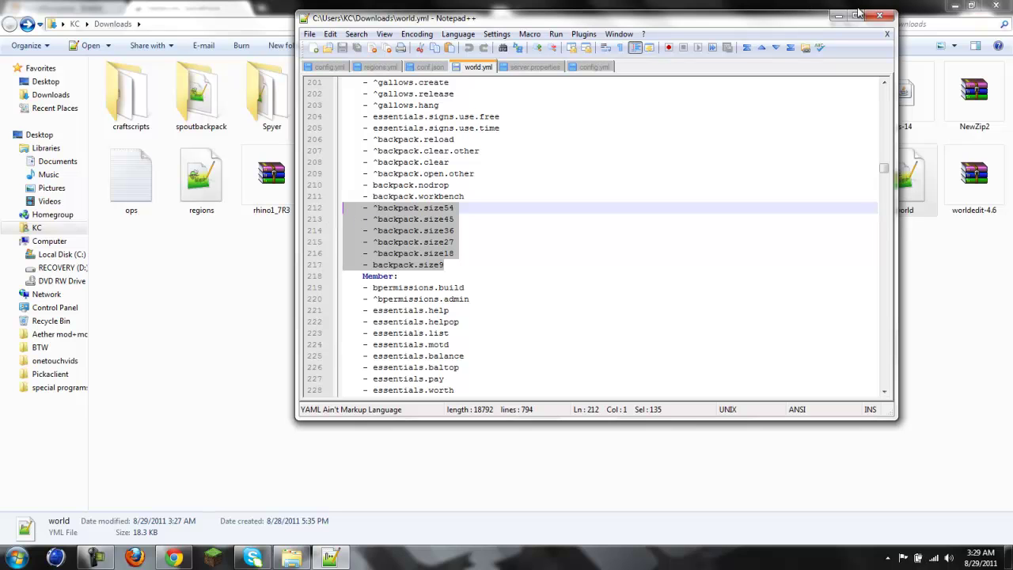
# Step: Close Notepad++ and the Downloads folder window to return to the VeeServers control panel
pyautogui.click(880, 15)
pyautogui.click(999, 7)
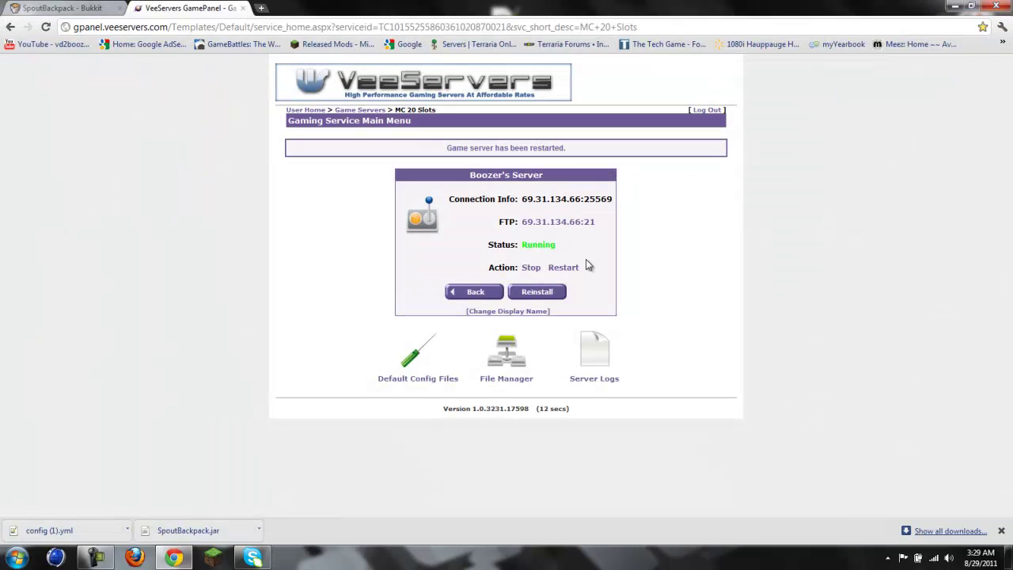
pyautogui.click(95, 558)
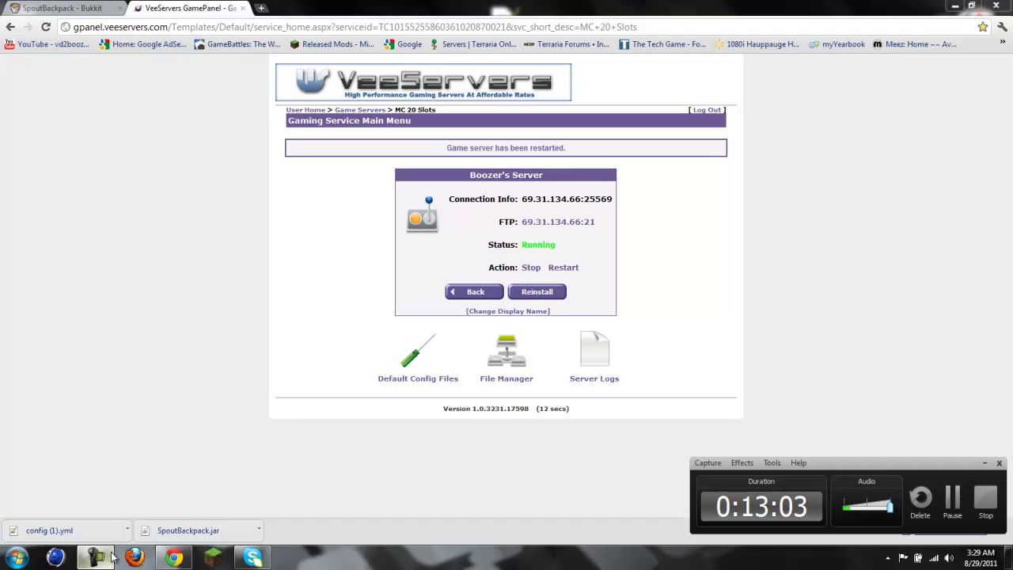